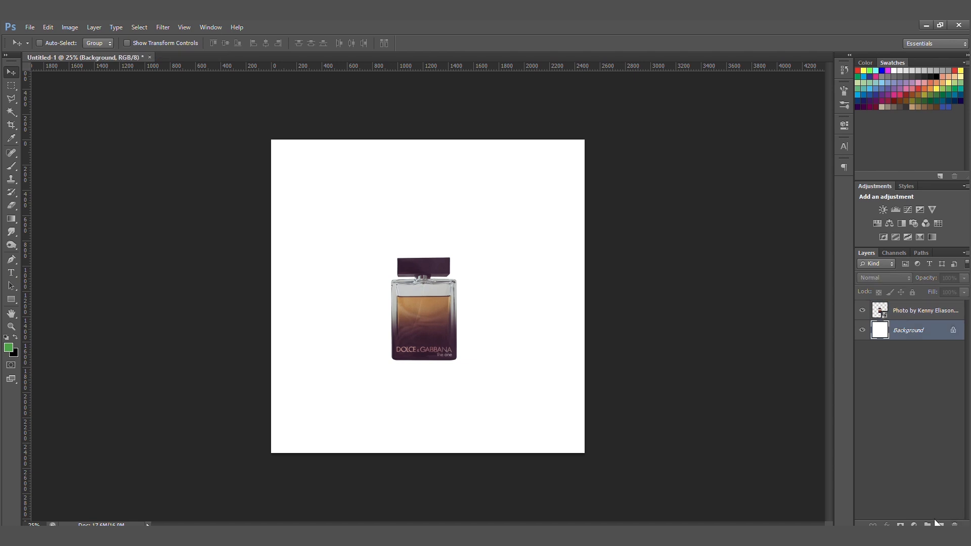
For a new layer above the Background, set the gradient stops to dark plum and amber sampled from the perfume bottle.
{"action": "key", "text": "g"}
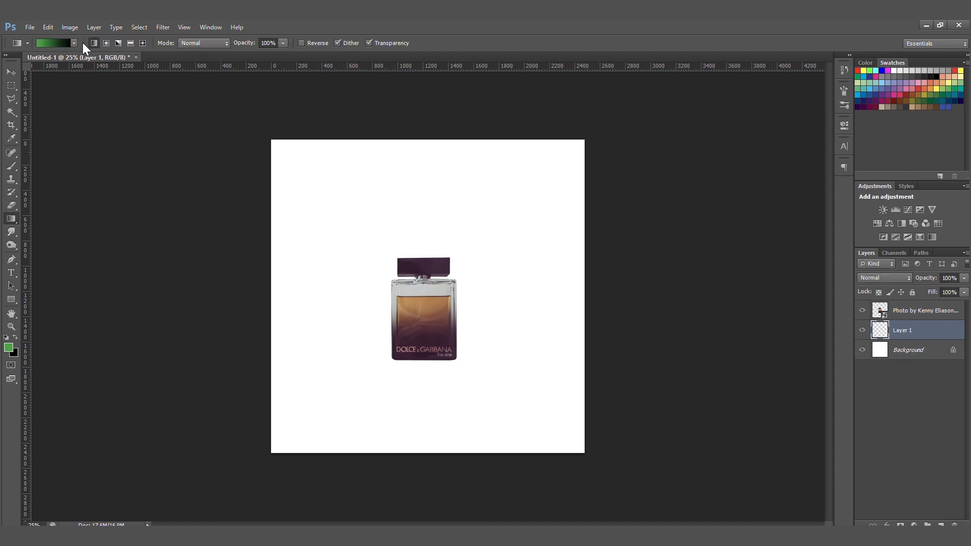
{"action": "left_click", "coordinate": [60, 42]}
{"action": "double_click", "coordinate": [762, 405]}
{"action": "left_click", "coordinate": [425, 338]}
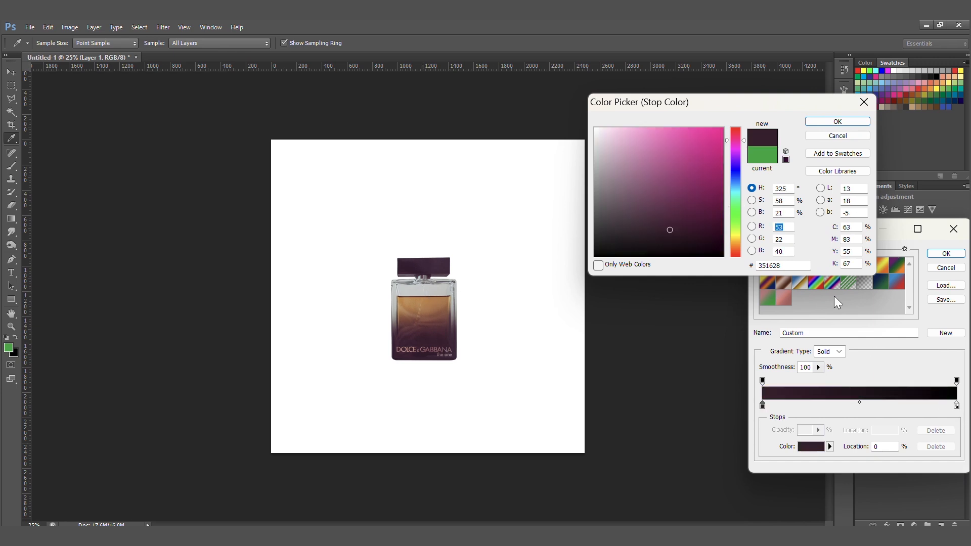
{"action": "left_click", "coordinate": [837, 122]}
{"action": "double_click", "coordinate": [956, 405]}
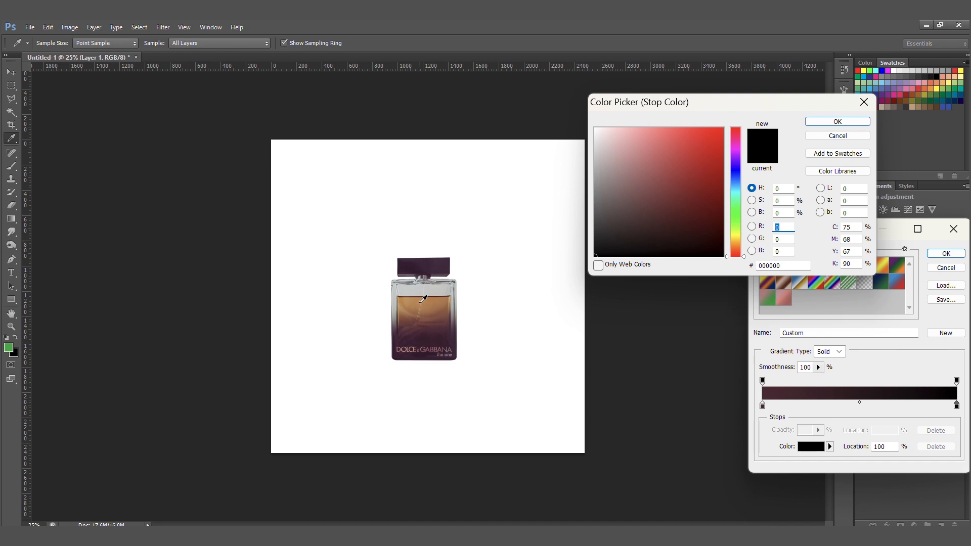
{"action": "left_click", "coordinate": [420, 299]}
{"action": "left_click", "coordinate": [837, 122]}
{"action": "key", "text": "Return"}
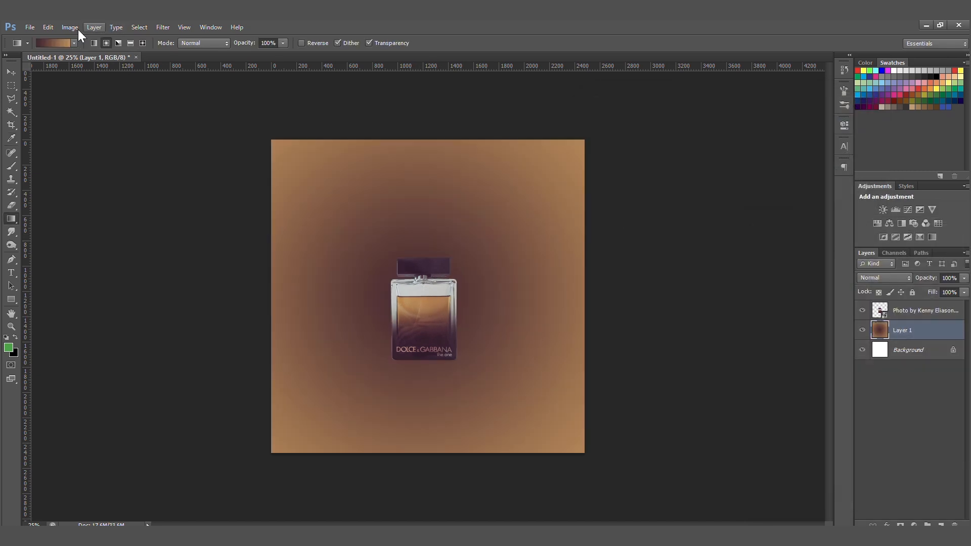
Swap the two gradient stops and fill the layer with a radial gradient, amber behind the bottle fading to dark plum at the corners.
{"action": "left_click", "coordinate": [52, 44]}
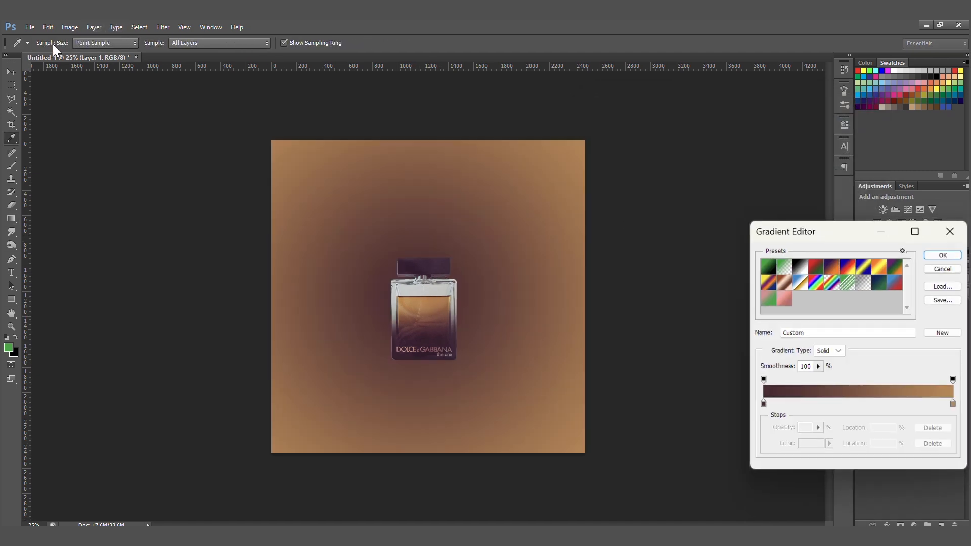
{"action": "mouse_move", "coordinate": [955, 405]}
{"action": "left_mouse_down"}
{"action": "mouse_move", "coordinate": [788, 405]}
{"action": "mouse_move", "coordinate": [955, 405]}
{"action": "left_mouse_up"}
{"action": "left_click_drag", "start_coordinate": [789, 405], "coordinate": [758, 405]}
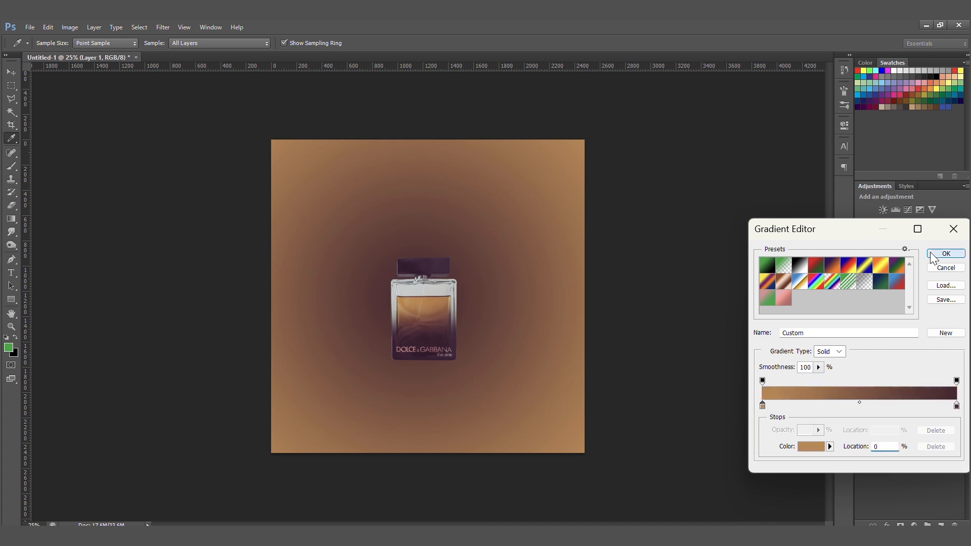
{"action": "left_click", "coordinate": [931, 255]}
{"action": "left_click_drag", "start_coordinate": [426, 300], "coordinate": [671, 210]}
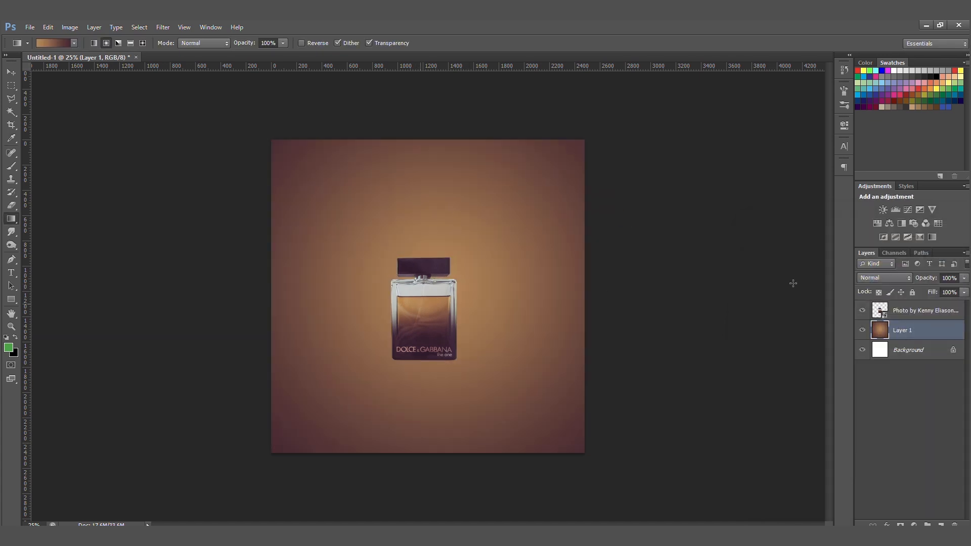
{"action": "left_click_drag", "start_coordinate": [646, 277], "coordinate": [652, 279]}
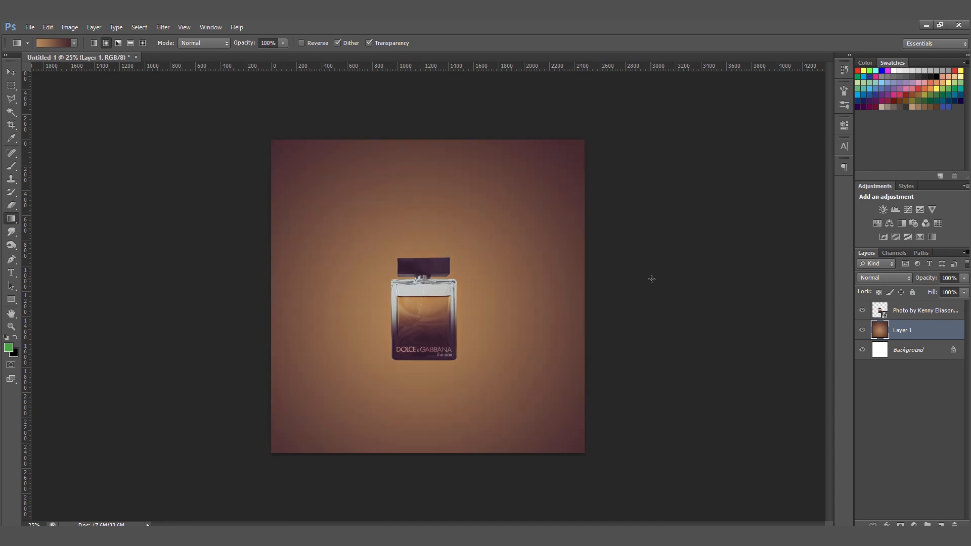
Draw a green rectangle shape about 2584 × 1344 px on a new layer behind the bottle.
{"action": "key", "text": "v"}
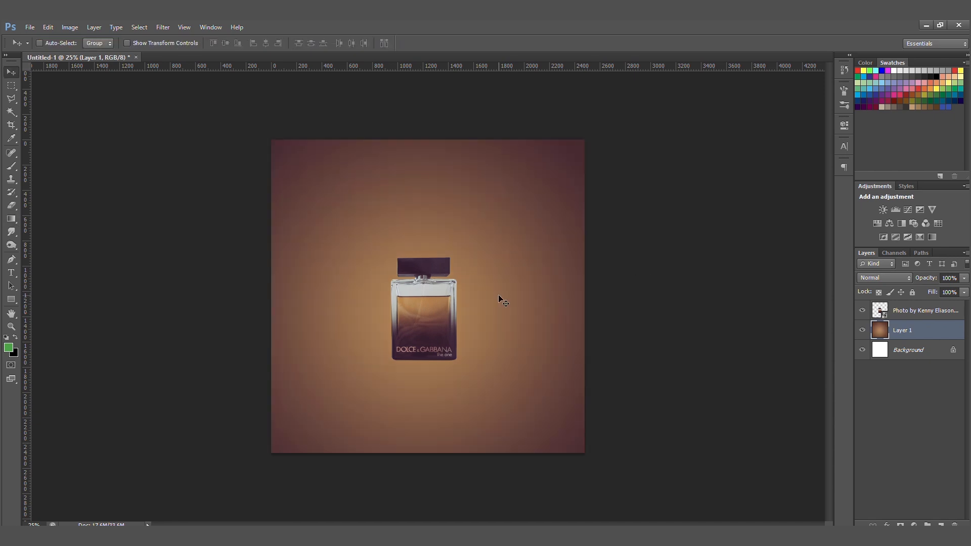
{"action": "left_click", "coordinate": [942, 524]}
{"action": "left_click", "coordinate": [12, 299]}
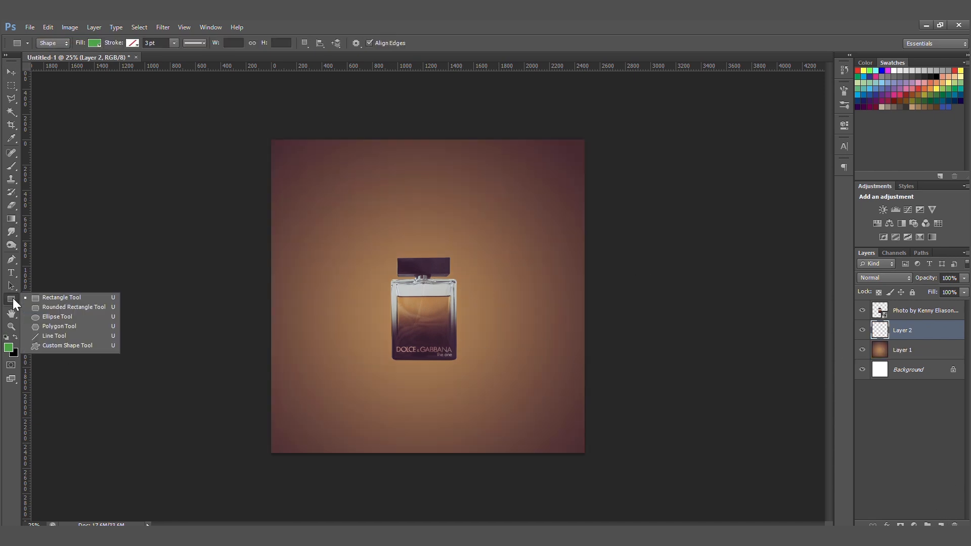
{"action": "left_click", "coordinate": [79, 299]}
{"action": "left_click_drag", "start_coordinate": [305, 360], "coordinate": [413, 423]}
Position the green rectangle so it spans the full canvas width and covers the lower part behind the bottle's base.
{"action": "key", "text": "v"}
{"action": "left_click_drag", "start_coordinate": [526, 447], "coordinate": [487, 436]}
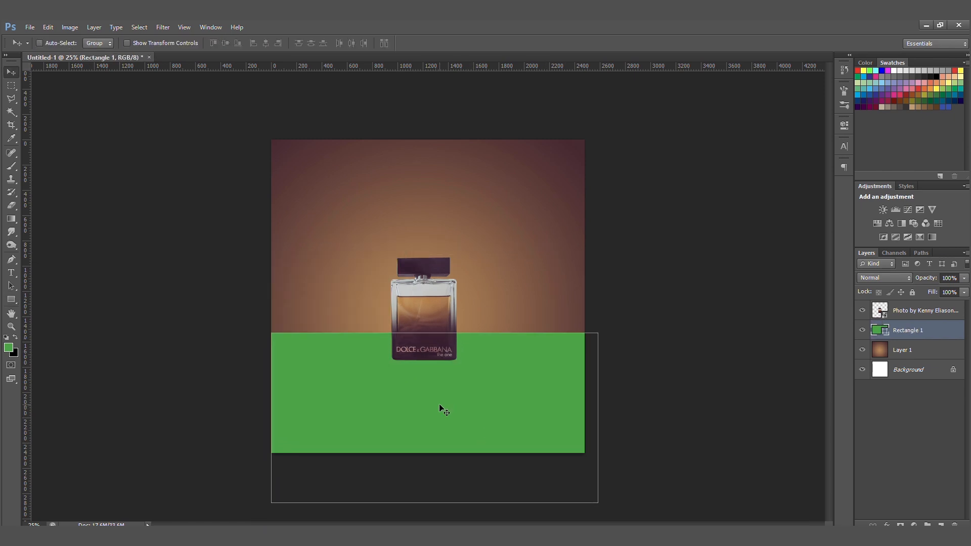
{"action": "key", "text": "shift+Left"}
{"action": "key", "text": "shift+Left"}
{"action": "key", "text": "shift+Left"}
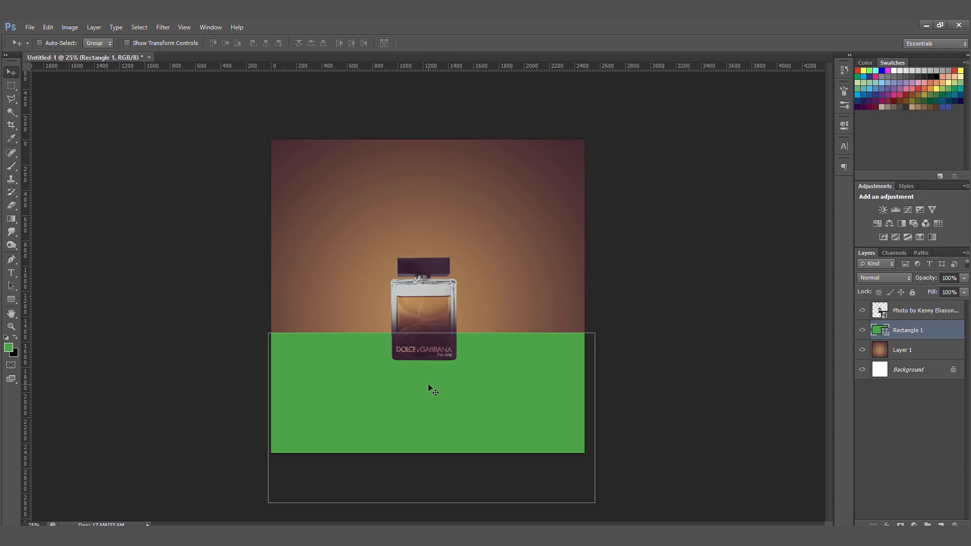
Change the rectangle's fill to a linear gradient and set its first stop to dark plum sampled from the bottle.
{"action": "key", "text": "g"}
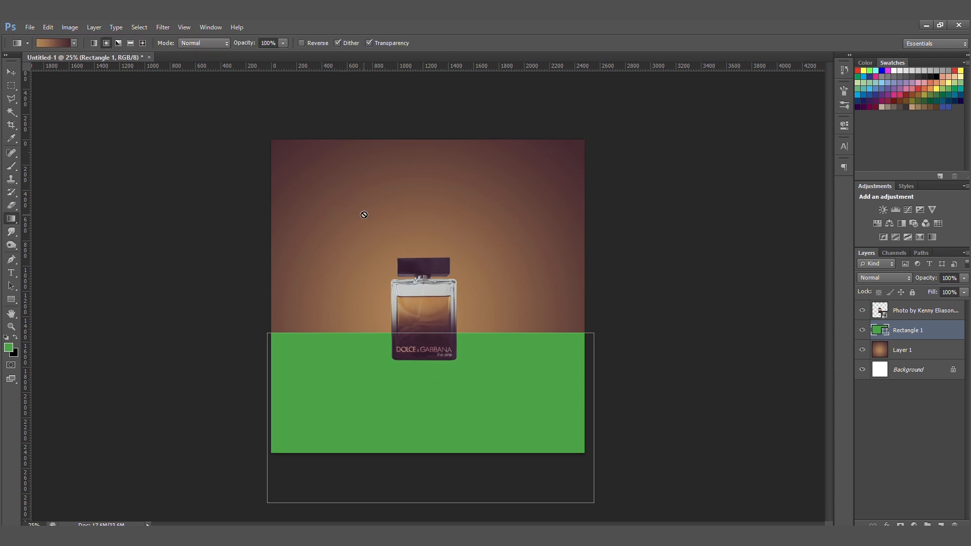
{"action": "key", "text": "u"}
{"action": "left_click", "coordinate": [96, 44]}
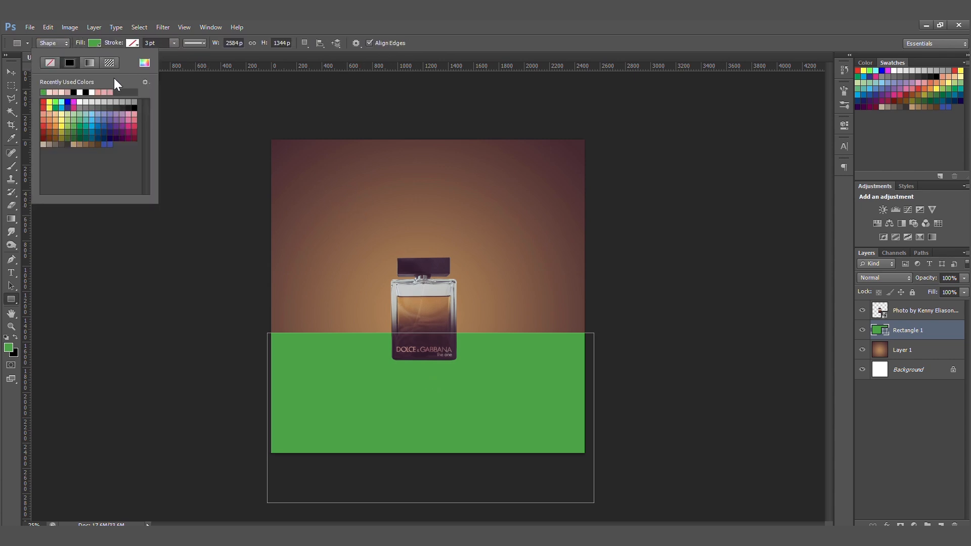
{"action": "left_click", "coordinate": [144, 62]}
{"action": "left_click", "coordinate": [862, 99]}
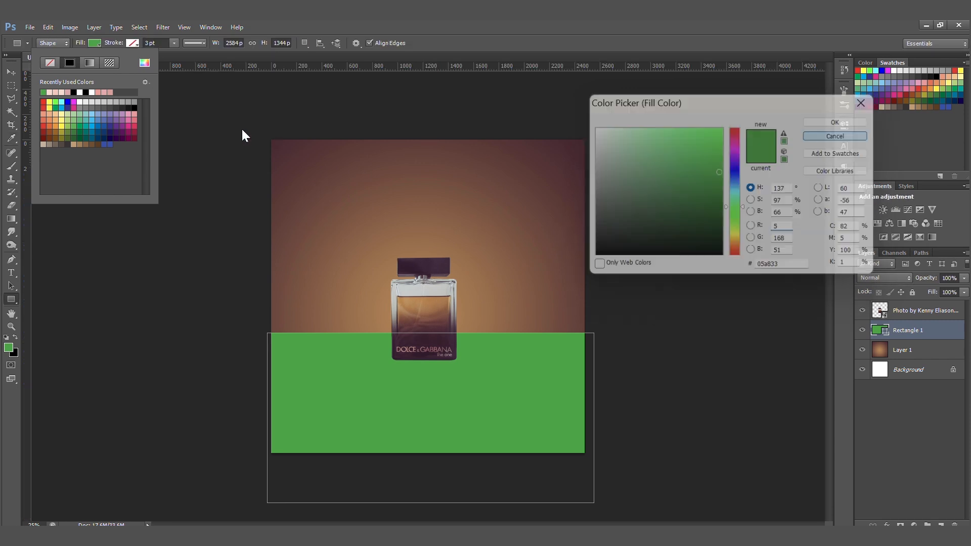
{"action": "left_click", "coordinate": [89, 62]}
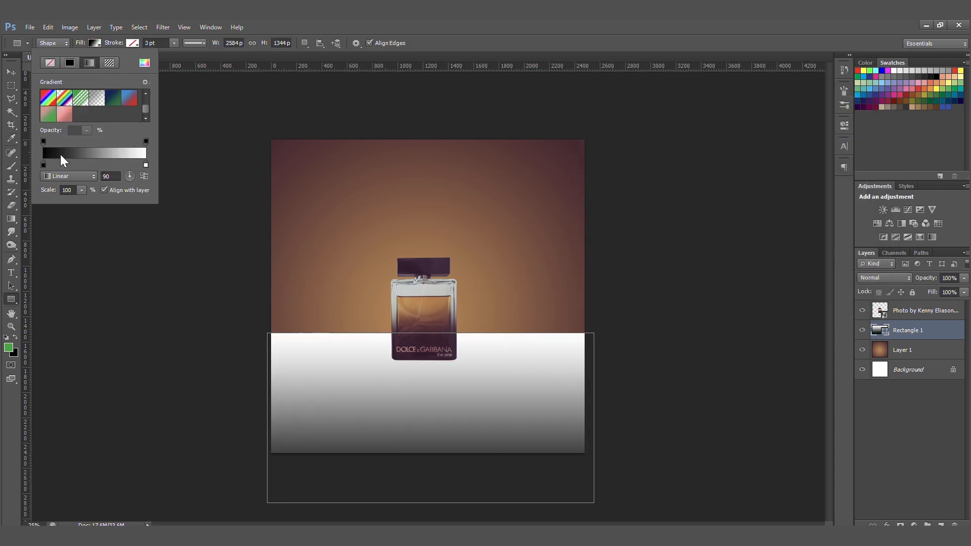
{"action": "double_click", "coordinate": [43, 164]}
{"action": "left_click", "coordinate": [425, 332]}
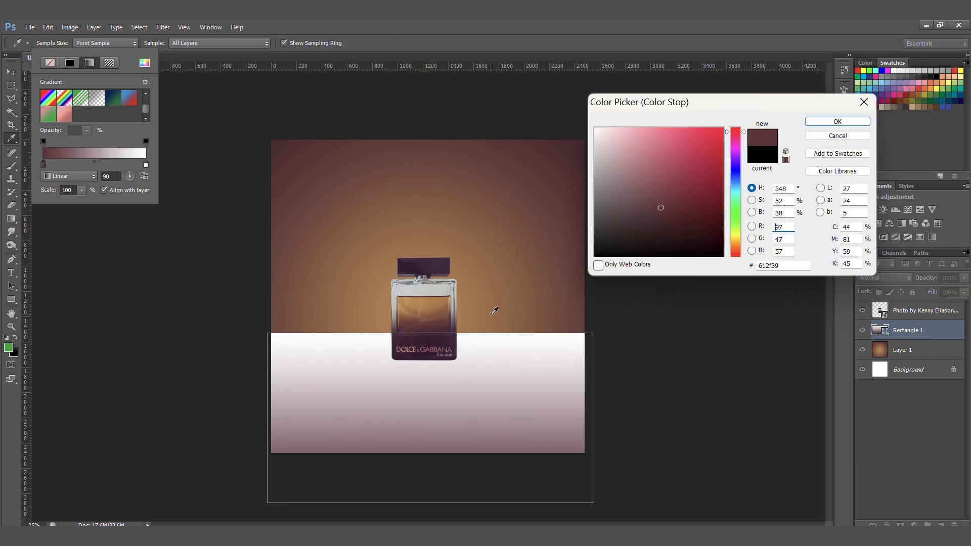
{"action": "left_click", "coordinate": [838, 121]}
Add an amber stop near the middle of the rectangle's gradient and set its end stop to a sampled dark reddish brown.
{"action": "double_click", "coordinate": [146, 164]}
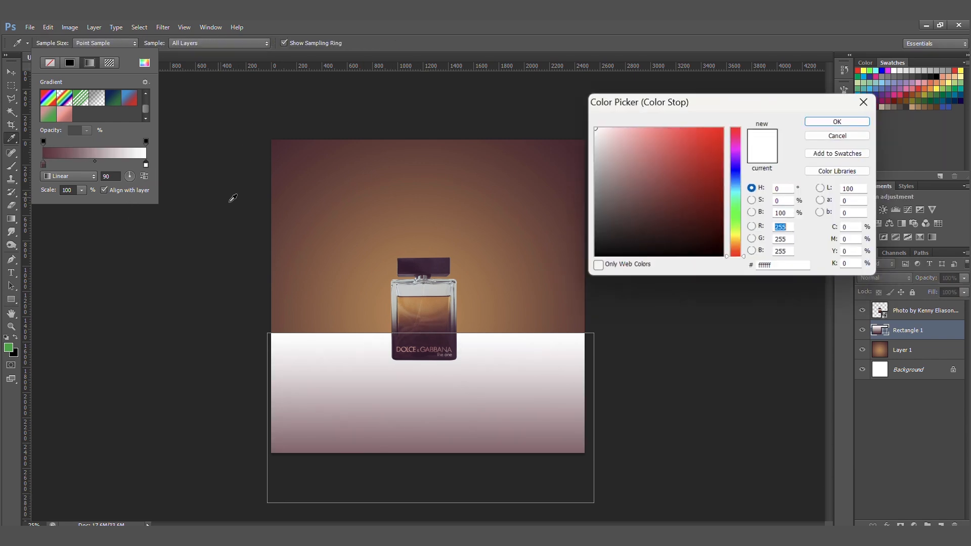
{"action": "left_click", "coordinate": [465, 254]}
{"action": "left_click", "coordinate": [838, 122]}
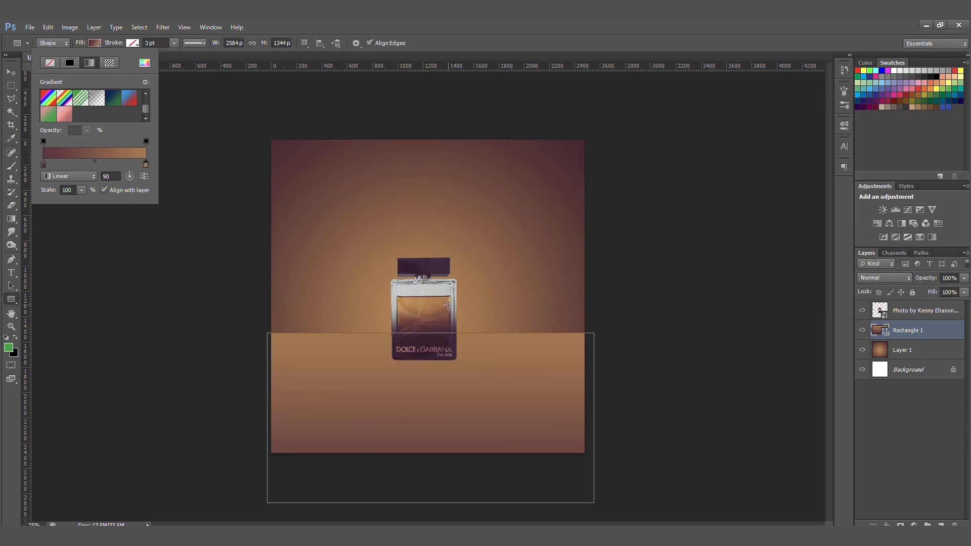
{"action": "left_click_drag", "start_coordinate": [144, 163], "coordinate": [177, 170]}
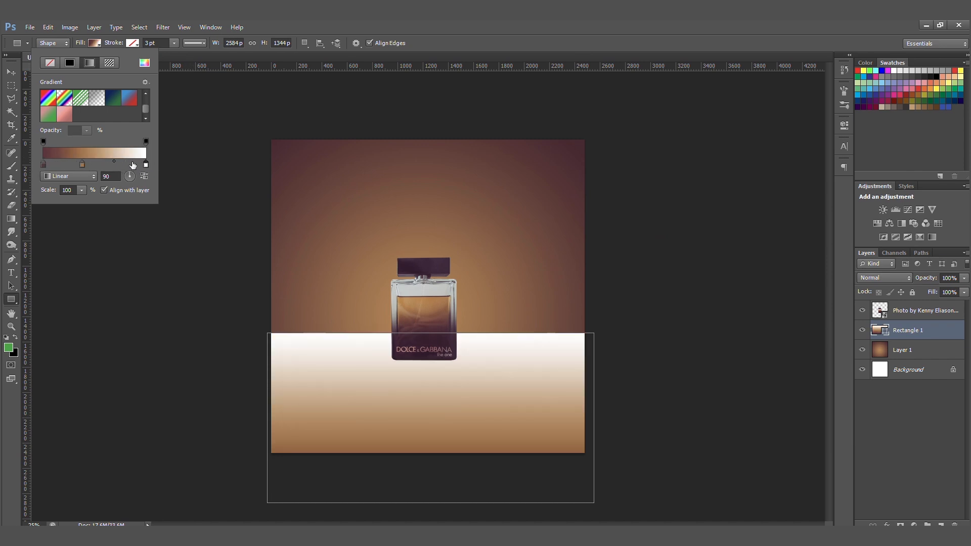
{"action": "double_click", "coordinate": [146, 165]}
{"action": "left_click", "coordinate": [424, 325]}
{"action": "left_click", "coordinate": [837, 122]}
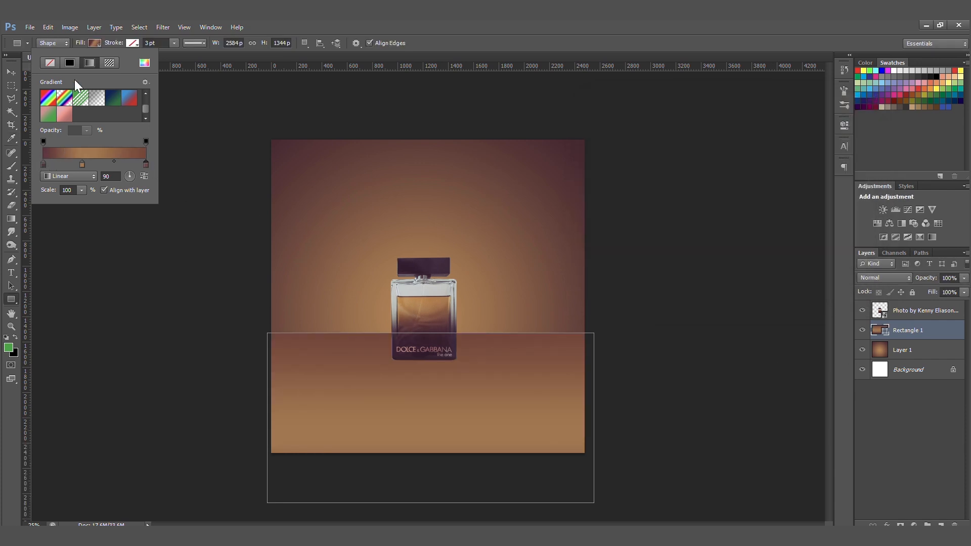
Save the rectangle's gradient as a new gradient preset.
{"action": "left_click", "coordinate": [146, 82]}
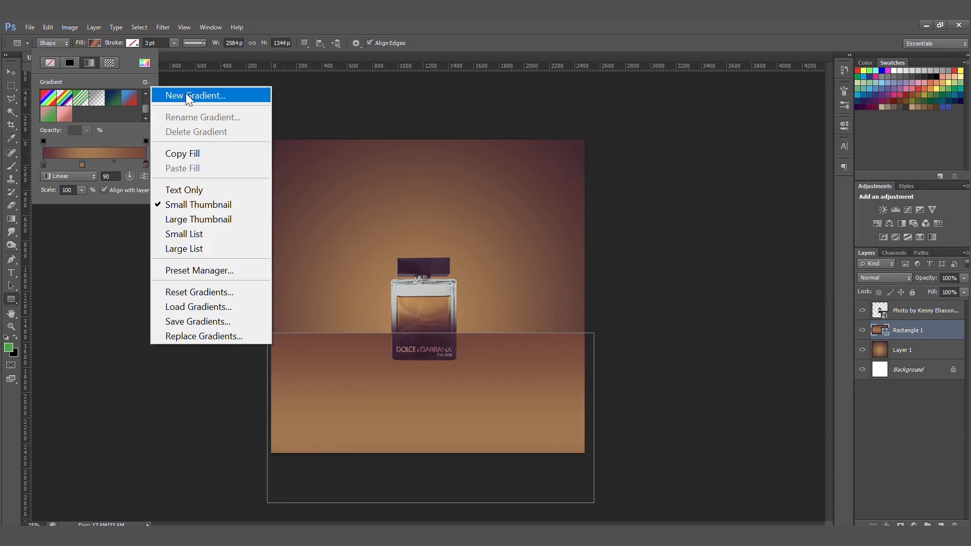
{"action": "left_click", "coordinate": [188, 95]}
{"action": "key", "text": "Return"}
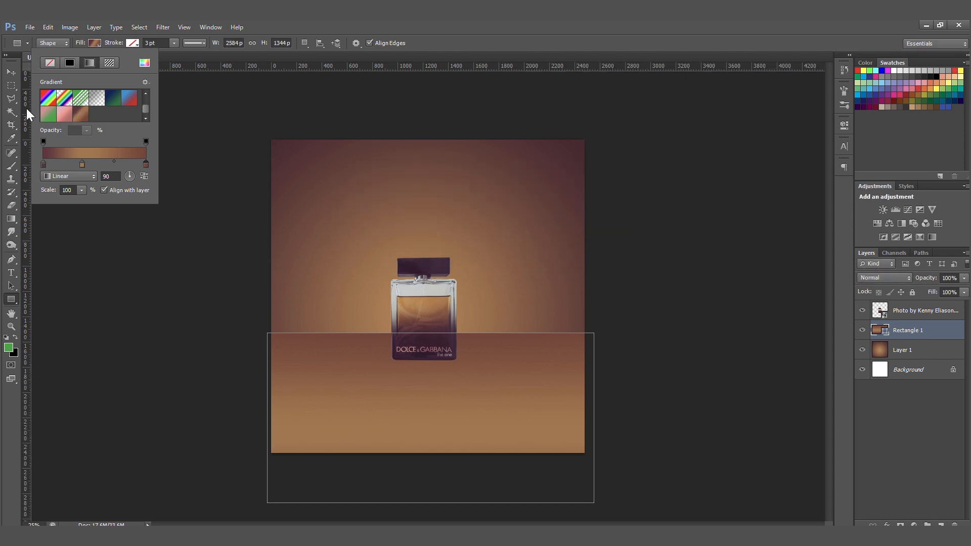
Add a thin outside Stroke effect to the rectangle layer in tan (#b98a5e) sampled from the bottle's liquid.
{"action": "key", "text": "v"}
{"action": "double_click", "coordinate": [935, 332]}
{"action": "left_click", "coordinate": [674, 157]}
{"action": "left_click", "coordinate": [780, 188]}
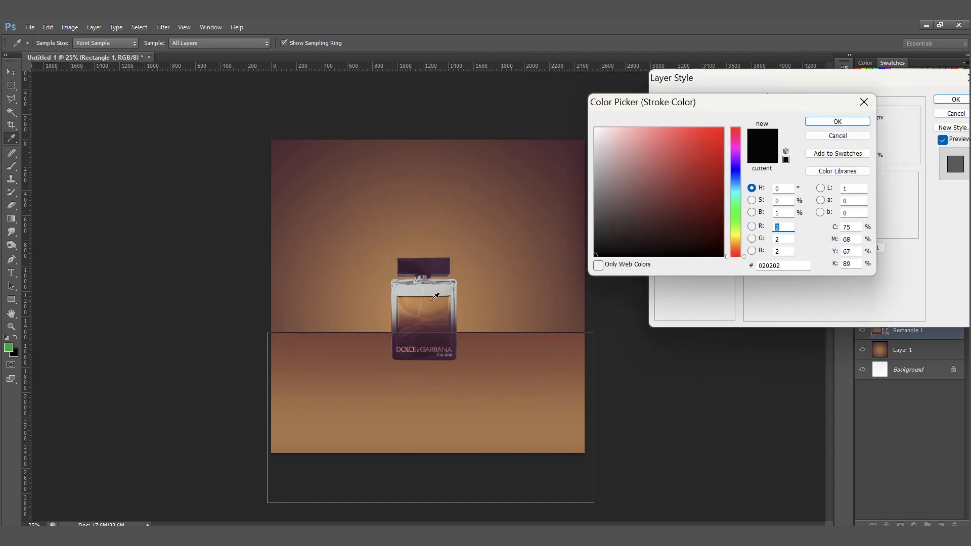
{"action": "left_click", "coordinate": [408, 309]}
{"action": "left_click", "coordinate": [837, 122]}
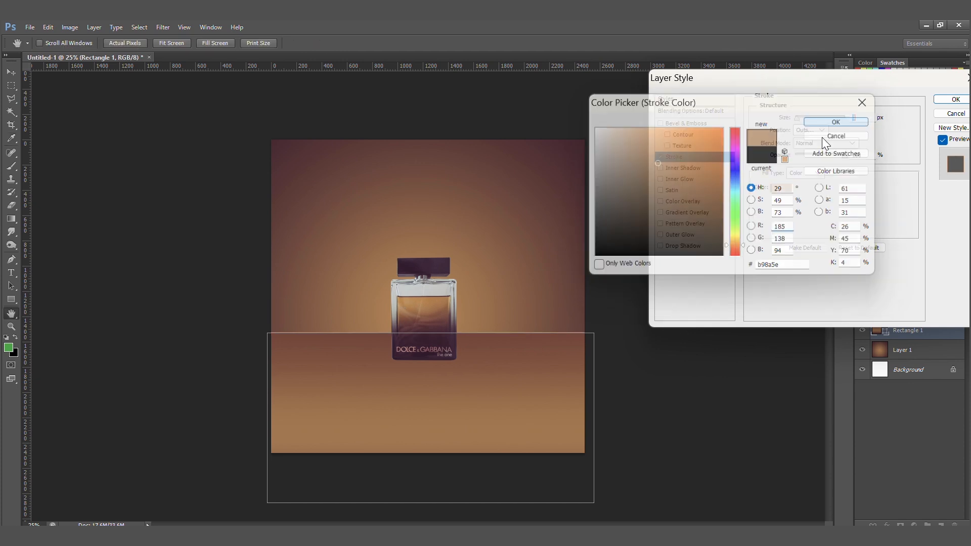
{"action": "left_click_drag", "start_coordinate": [796, 118], "coordinate": [797, 118]}
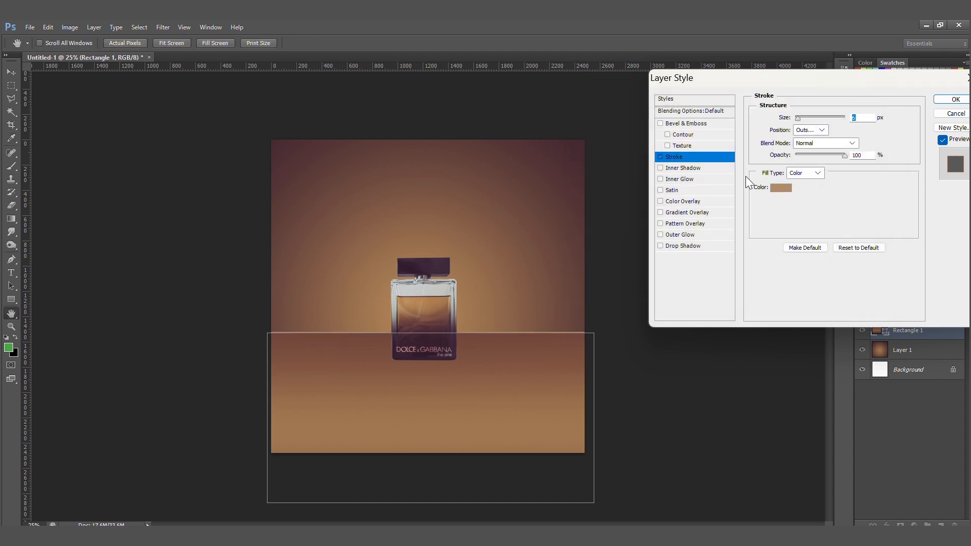
Add an Inner Glow to the rectangle in amber sampled from the bottle, with Screen blending, 54% opacity and 13 px size.
{"action": "left_click", "coordinate": [679, 179]}
{"action": "left_click_drag", "start_coordinate": [799, 221], "coordinate": [803, 221]}
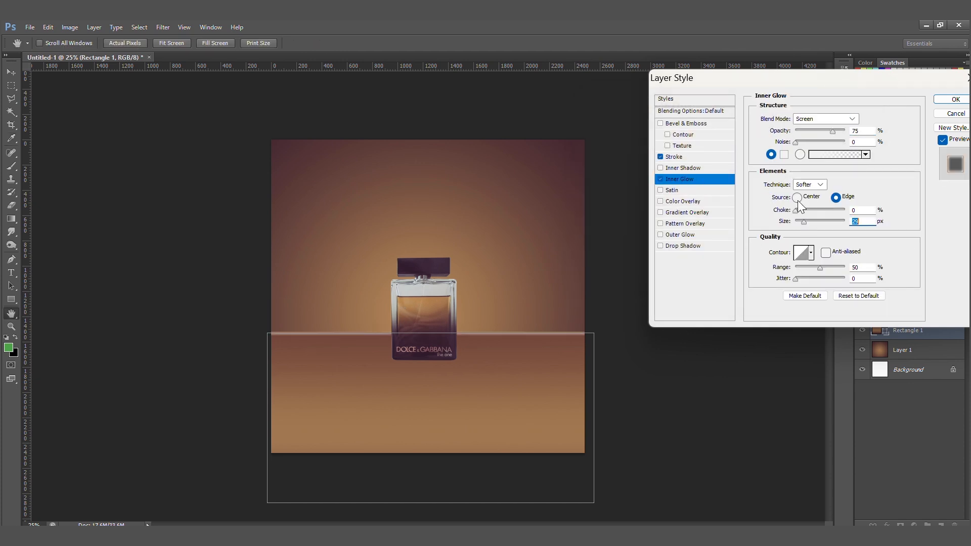
{"action": "left_click", "coordinate": [784, 154]}
{"action": "left_click", "coordinate": [413, 308]}
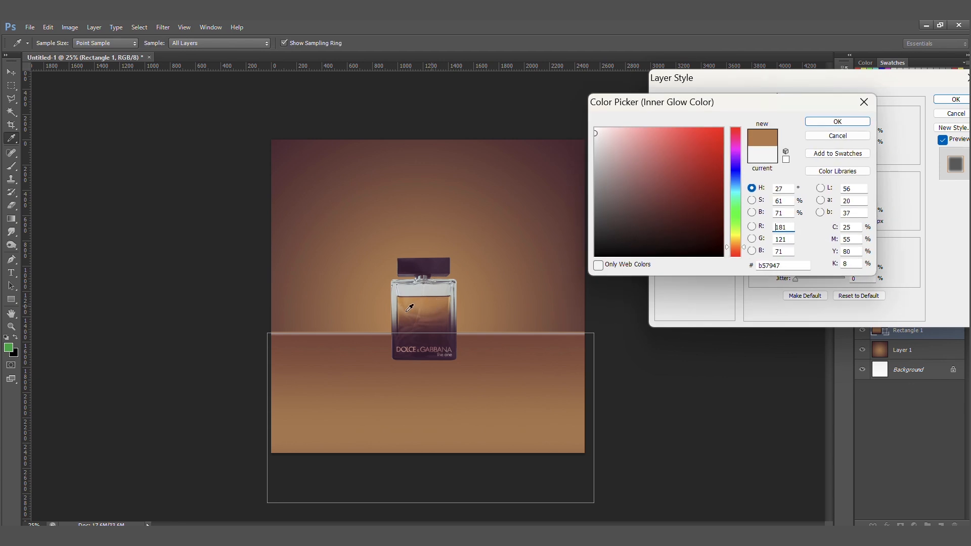
{"action": "left_click", "coordinate": [829, 122]}
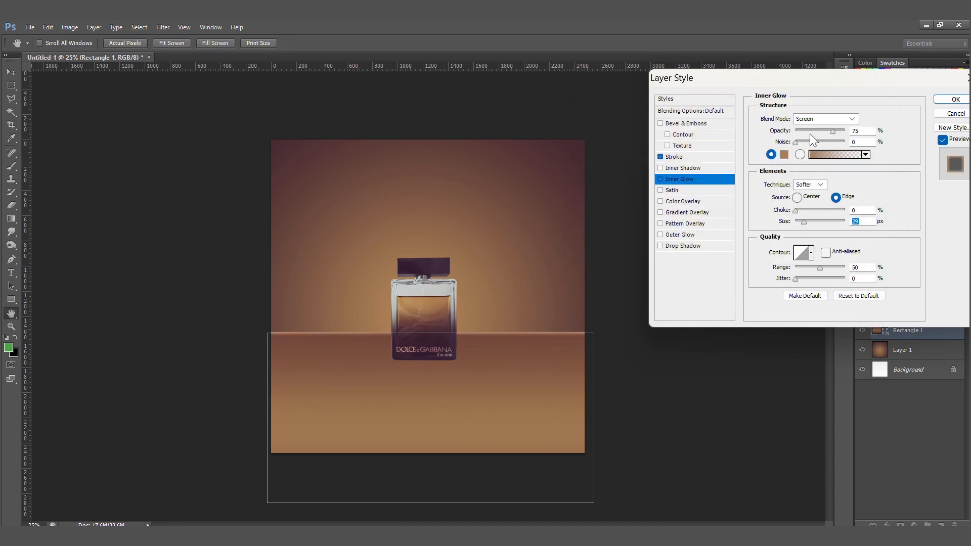
{"action": "left_click_drag", "start_coordinate": [830, 135], "coordinate": [821, 134]}
{"action": "mouse_move", "coordinate": [803, 221]}
{"action": "left_mouse_down"}
{"action": "mouse_move", "coordinate": [814, 220]}
{"action": "mouse_move", "coordinate": [800, 221]}
{"action": "left_mouse_up"}
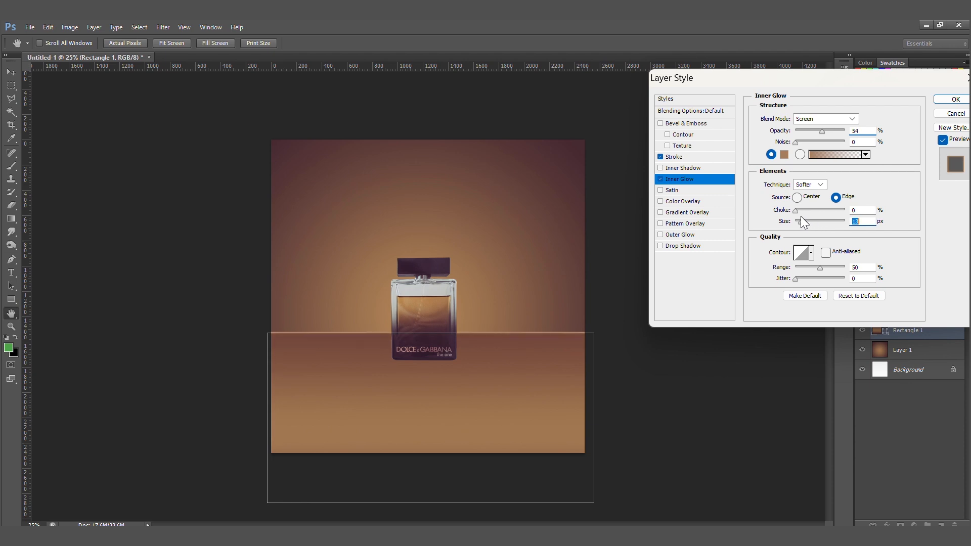
{"action": "left_click", "coordinate": [951, 100]}
{"action": "left_click", "coordinate": [961, 330]}
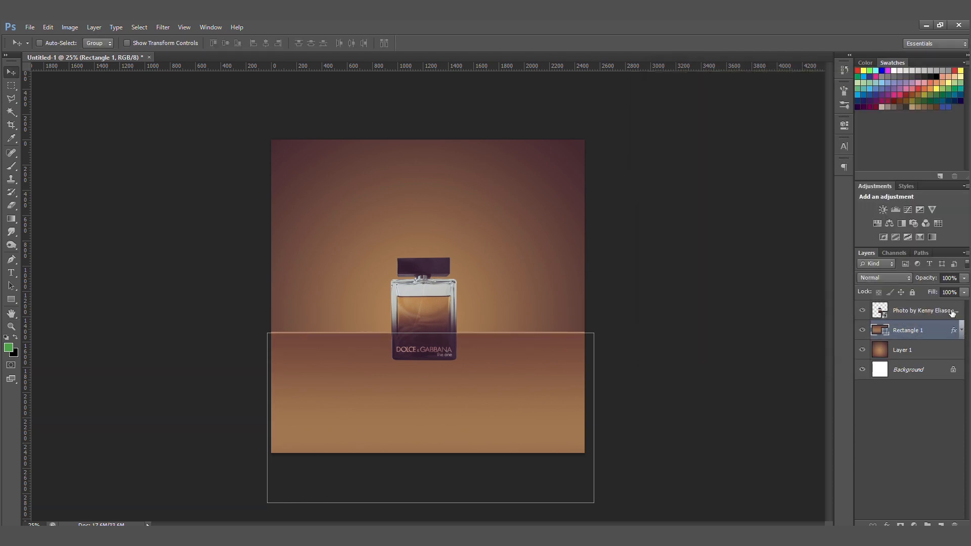
Move the perfume bottle down onto the brown surface and place a vertical guide at the canvas's horizontal centre.
{"action": "left_click", "coordinate": [925, 311]}
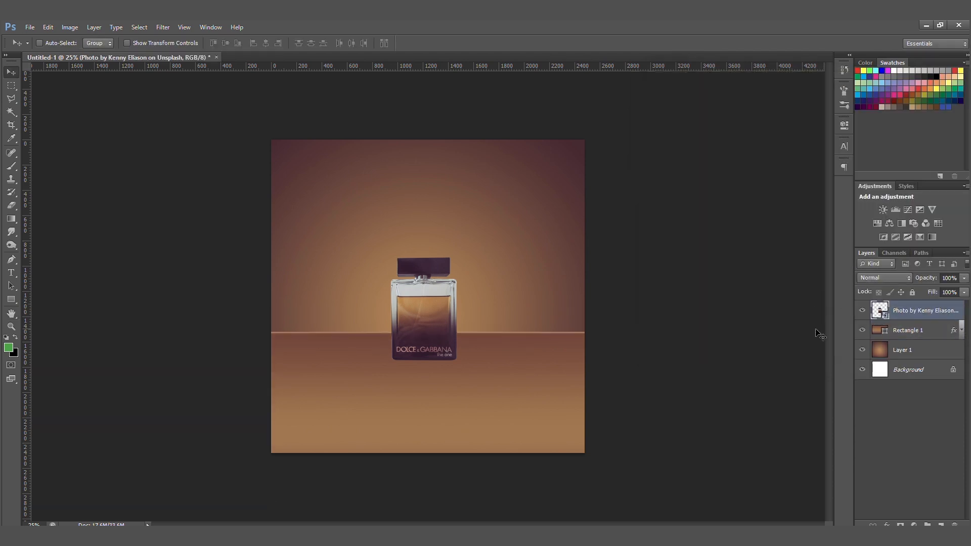
{"action": "left_click_drag", "start_coordinate": [417, 322], "coordinate": [412, 338]}
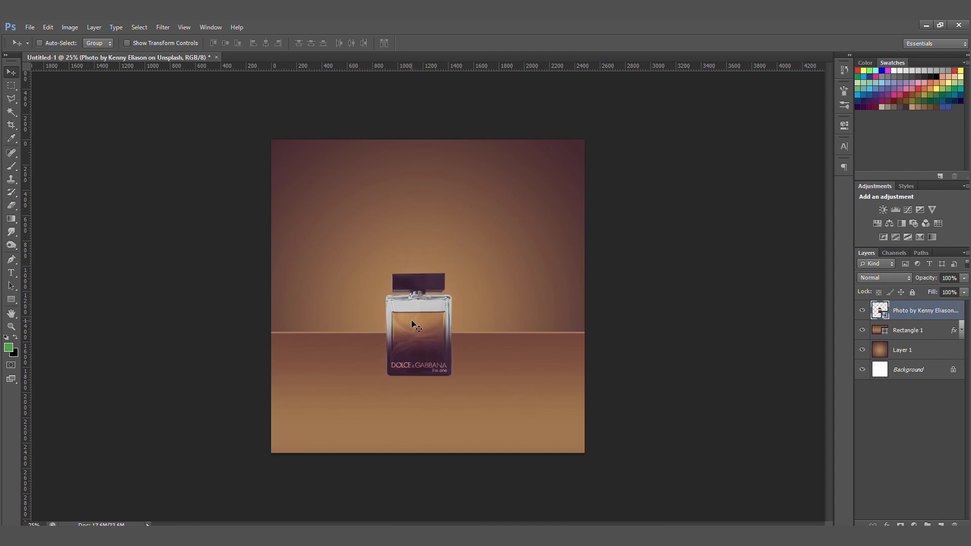
{"action": "left_click_drag", "start_coordinate": [429, 222], "coordinate": [428, 225]}
Shift the perfume bottle to the right with Free Transform until it is roughly centred on the vertical guide.
{"action": "key", "text": "ctrl+t"}
{"action": "key", "text": "shift+Right"}
{"action": "key", "text": "shift+Right"}
{"action": "key", "text": "shift+Right"}
{"action": "key", "text": "shift+Right"}
{"action": "key", "text": "shift+Right"}
{"action": "key", "text": "shift+Right"}
{"action": "key", "text": "shift+Right"}
{"action": "key", "text": "shift+Right"}
{"action": "key", "text": "shift+Right"}
{"action": "key", "text": "shift+Right"}
{"action": "key", "text": "shift+Right"}
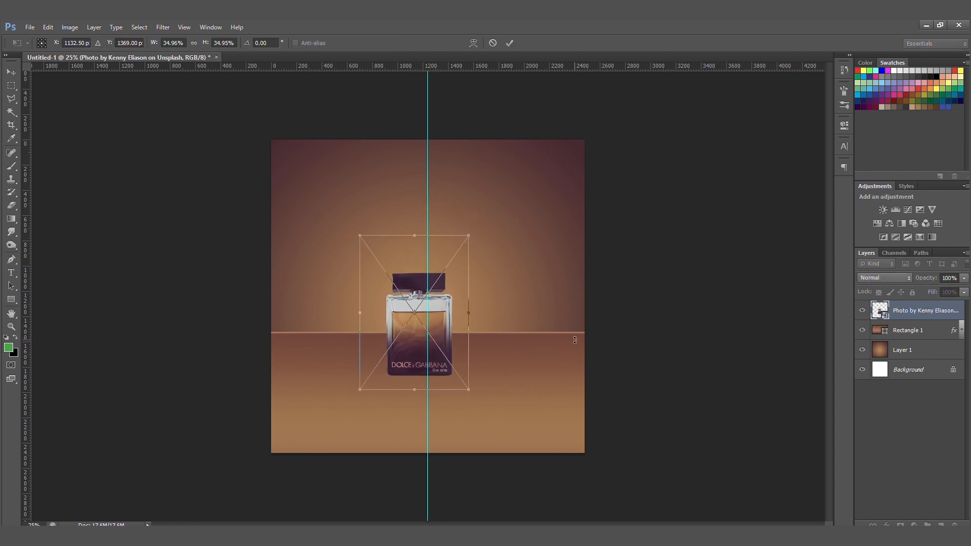
{"action": "key", "text": "Return"}
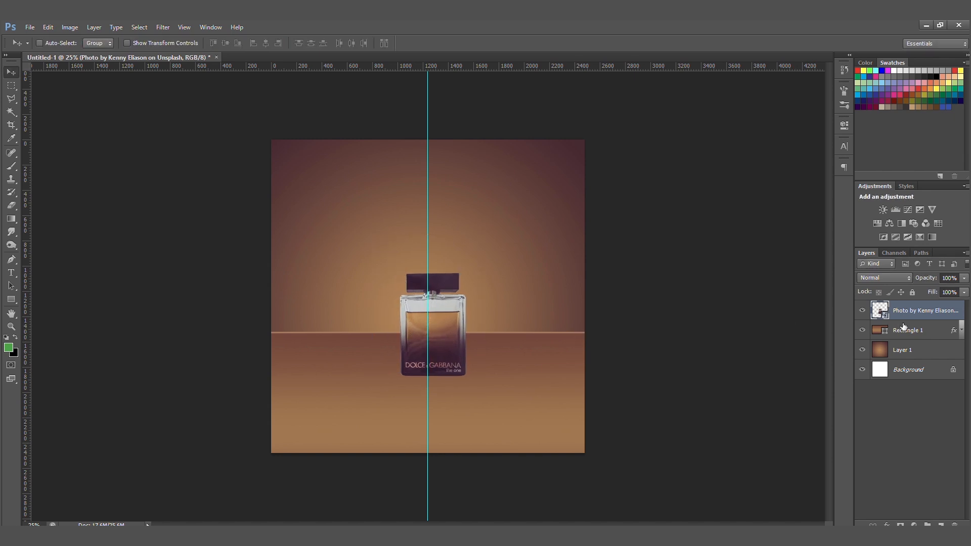
Duplicate the perfume bottle layer, flip the lower copy vertically and align it beneath the bottle's base as a reflection.
{"action": "left_click_drag", "start_coordinate": [938, 311], "coordinate": [940, 524]}
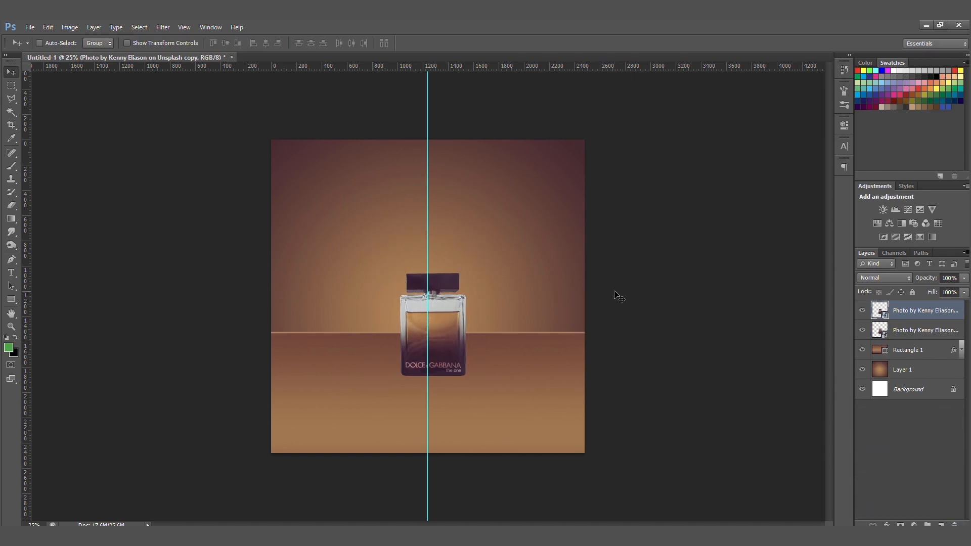
{"action": "left_click", "coordinate": [927, 330]}
{"action": "key", "text": "ctrl+t"}
{"action": "right_click", "coordinate": [455, 295]}
{"action": "left_click", "coordinate": [463, 279]}
{"action": "left_click_drag", "start_coordinate": [429, 375], "coordinate": [429, 494]}
{"action": "key", "text": "Return"}
{"action": "key", "text": "shift+Up"}
{"action": "key", "text": "shift+Up"}
{"action": "key", "text": "shift+Up"}
{"action": "key", "text": "shift+Up"}
{"action": "key", "text": "shift+Down"}
{"action": "key", "text": "shift+Down"}
{"action": "key", "text": "shift+Down"}
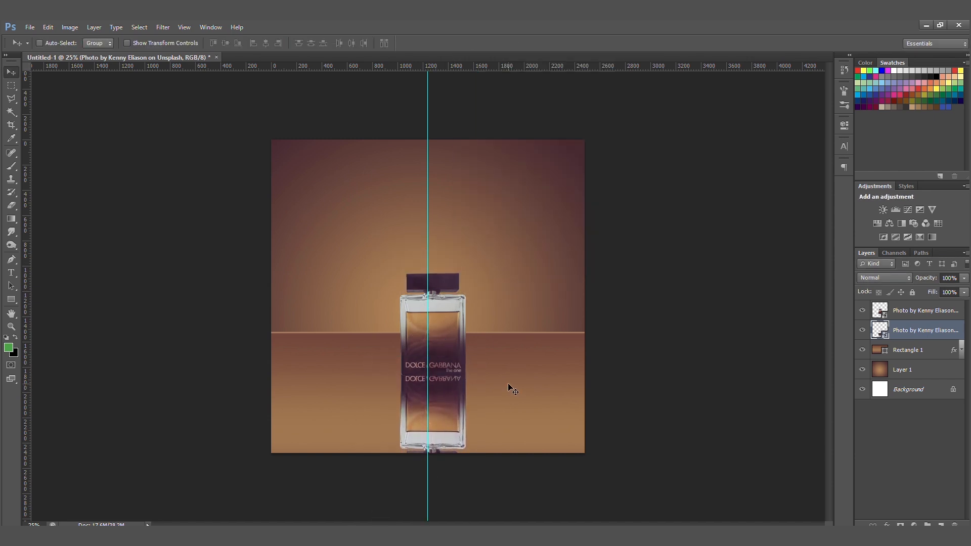
Add a layer mask to the flipped bottle and fade it out downward with a black-to-white linear gradient.
{"action": "left_click", "coordinate": [901, 525]}
{"action": "key", "text": "g"}
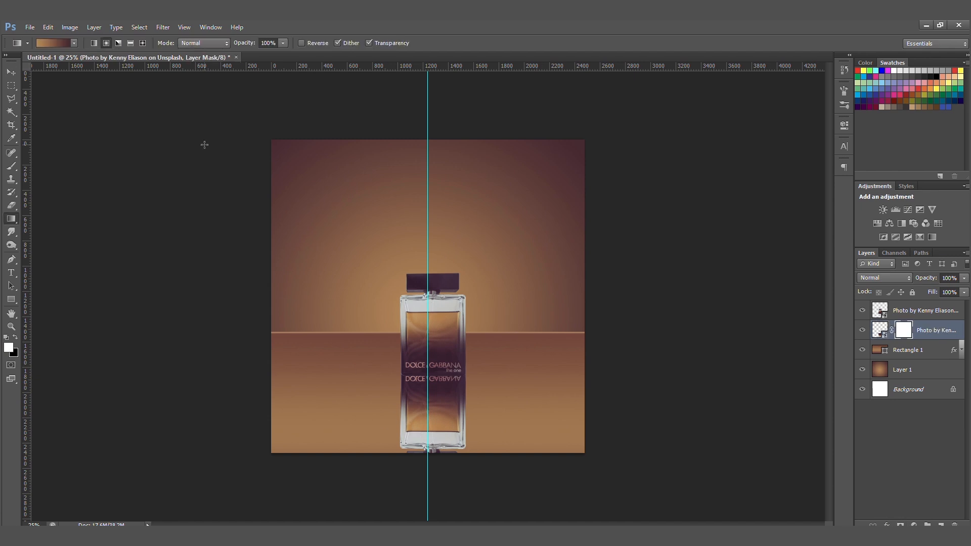
{"action": "left_click", "coordinate": [72, 42]}
{"action": "left_click", "coordinate": [57, 65]}
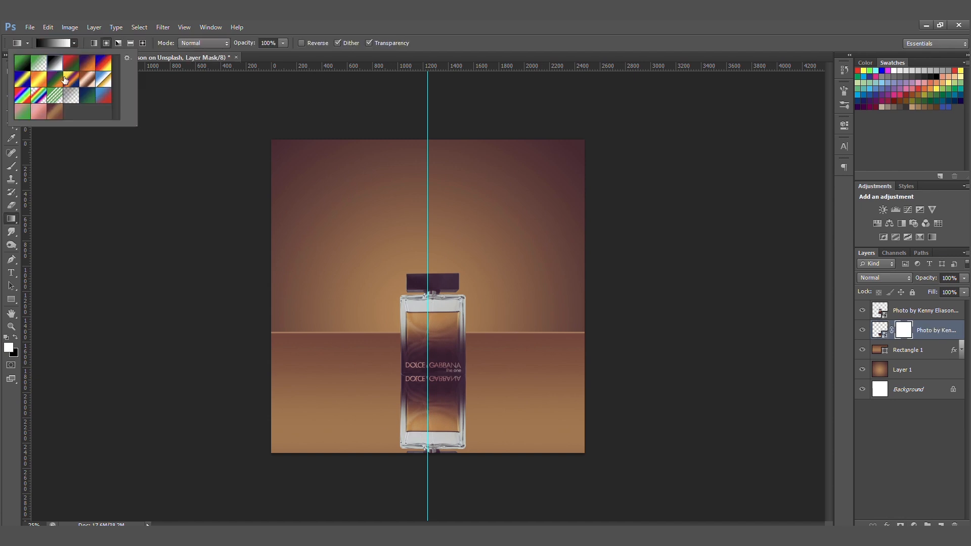
{"action": "left_click_drag", "start_coordinate": [429, 410], "coordinate": [429, 342]}
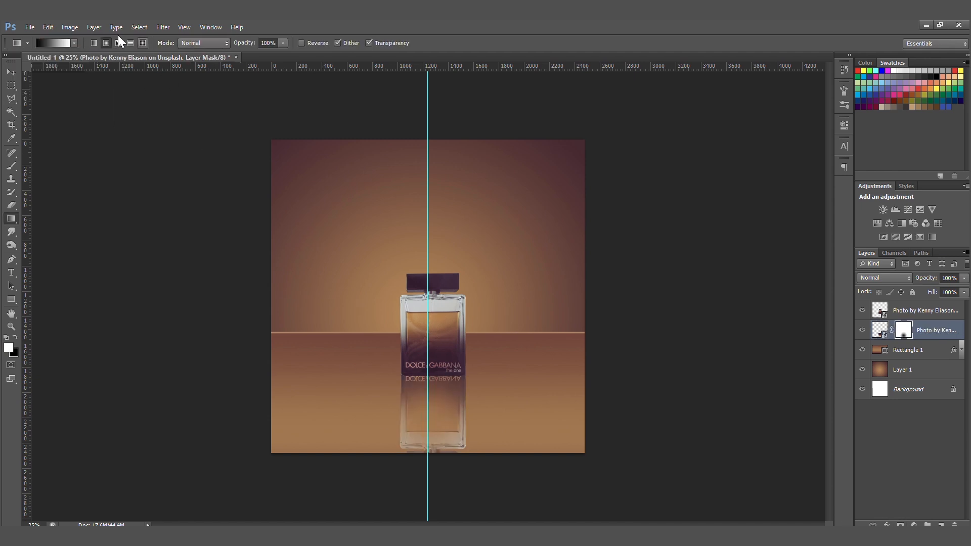
{"action": "left_click_drag", "start_coordinate": [404, 308], "coordinate": [435, 415]}
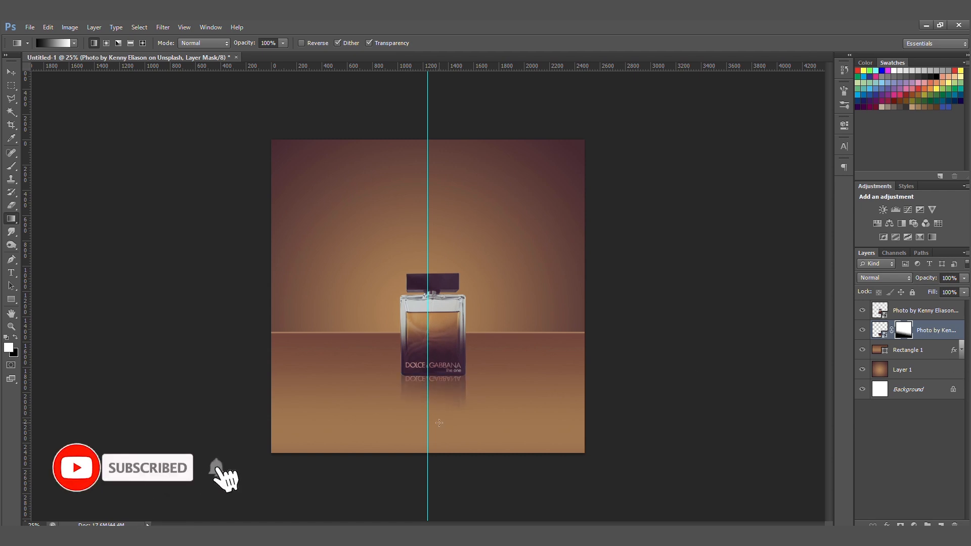
Spread the reflection's lower end with a Perspective transform to 176.59% width and shift it down about 80 px.
{"action": "left_click", "coordinate": [879, 329]}
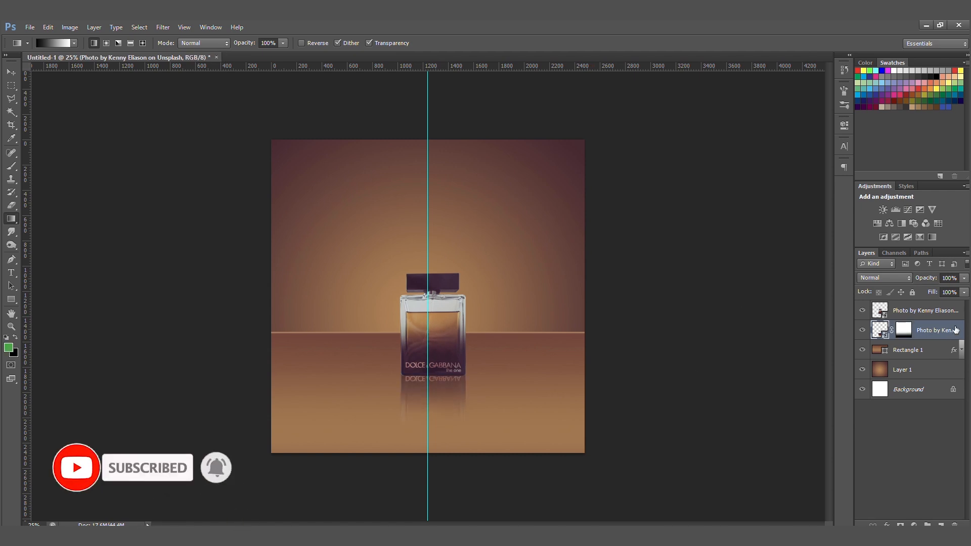
{"action": "key", "text": "ctrl+t"}
{"action": "right_click", "coordinate": [460, 98]}
{"action": "left_click", "coordinate": [512, 203]}
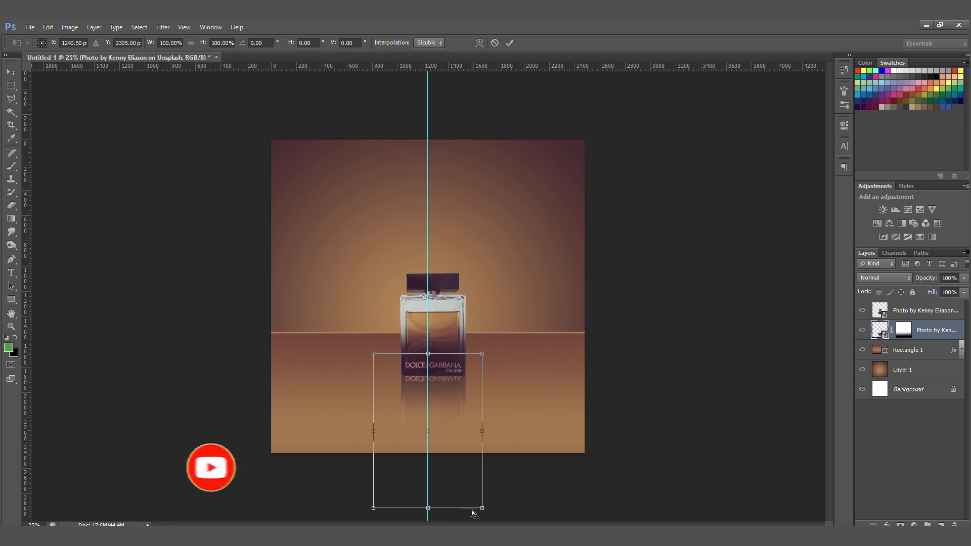
{"action": "left_click_drag", "start_coordinate": [482, 507], "coordinate": [523, 508]}
{"action": "key", "text": "Down"}
{"action": "key", "text": "Down"}
{"action": "key", "text": "Down"}
{"action": "key", "text": "Down"}
{"action": "key", "text": "Down"}
{"action": "key", "text": "Down"}
{"action": "key", "text": "Down"}
{"action": "key", "text": "Down"}
{"action": "key", "text": "Down"}
{"action": "key", "text": "Down"}
{"action": "key", "text": "Down"}
{"action": "key", "text": "Down"}
{"action": "key", "text": "Down"}
{"action": "key", "text": "Down"}
{"action": "key", "text": "Down"}
{"action": "key", "text": "Down"}
{"action": "key", "text": "Down"}
{"action": "key", "text": "Down"}
{"action": "key", "text": "Down"}
{"action": "key", "text": "Down"}
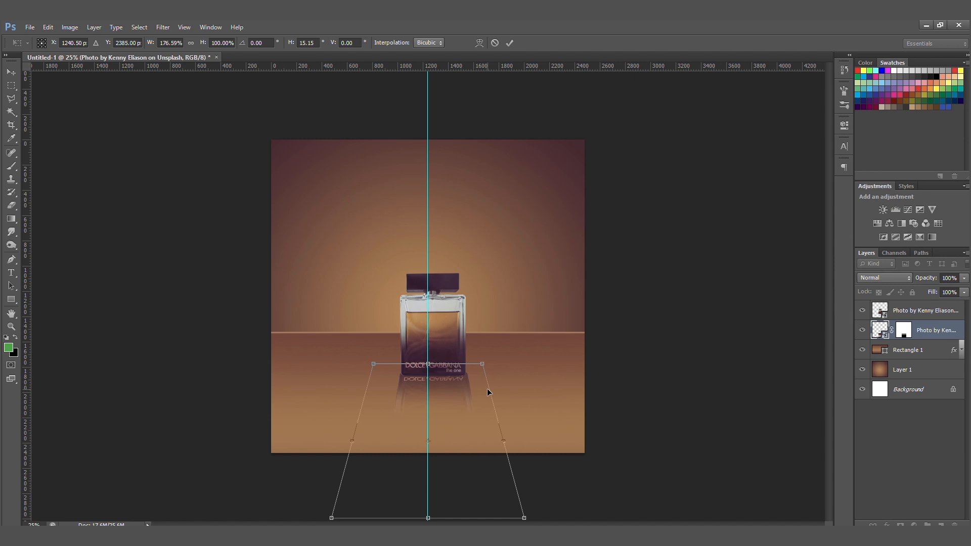
{"action": "key", "text": "Return"}
Lower the reflection layer's opacity to 70% and soften it with a light Gaussian Blur.
{"action": "key", "text": "g"}
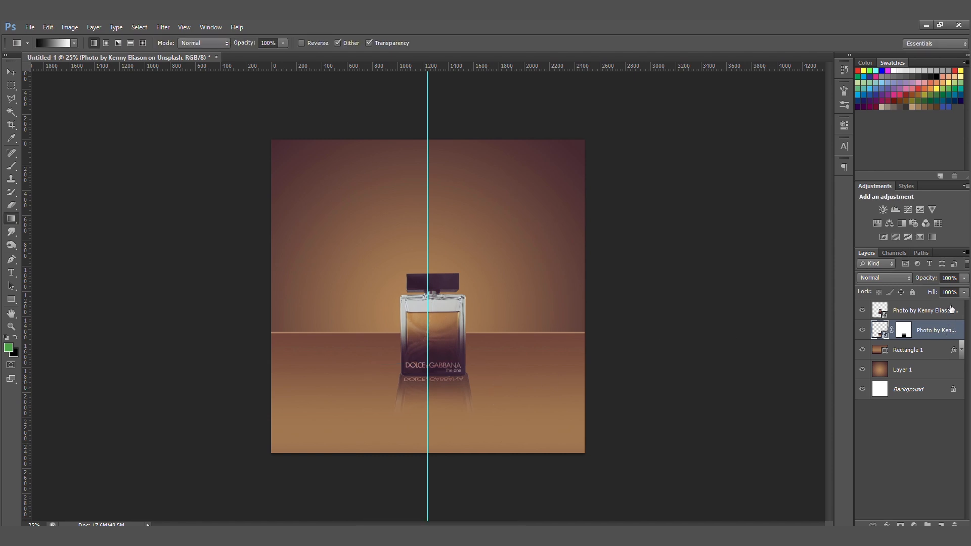
{"action": "left_click_drag", "start_coordinate": [928, 278], "coordinate": [913, 278]}
{"action": "left_click", "coordinate": [156, 28]}
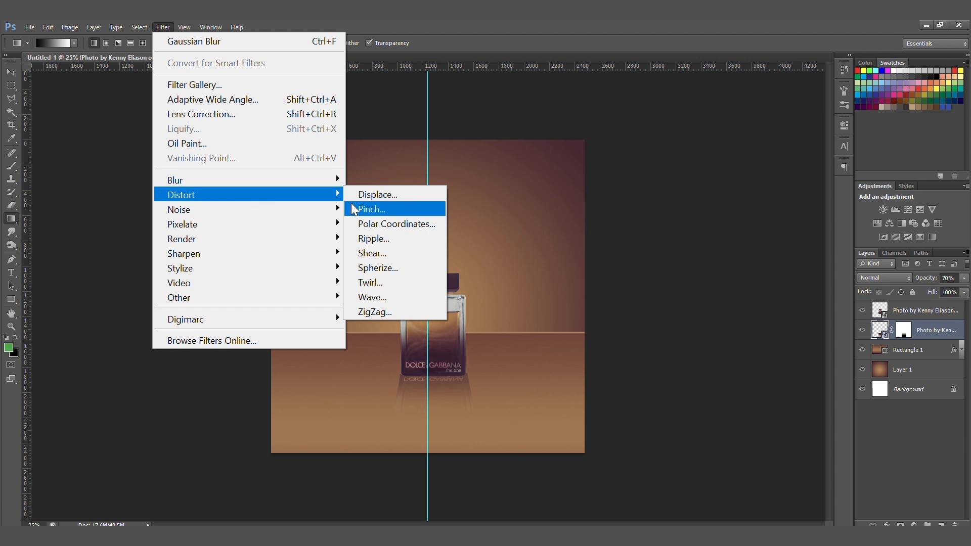
{"action": "mouse_move", "coordinate": [334, 180]}
{"action": "left_click", "coordinate": [400, 282]}
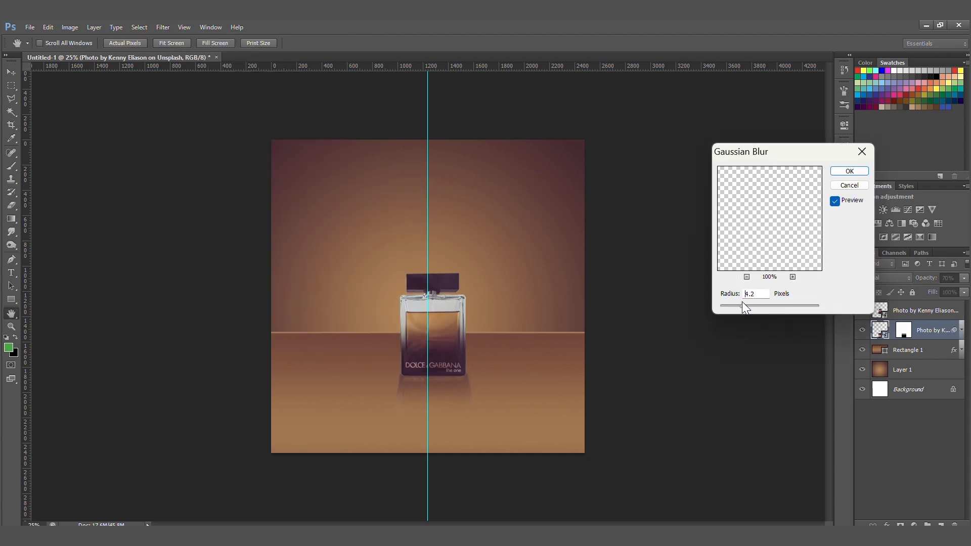
{"action": "left_click", "coordinate": [849, 171]}
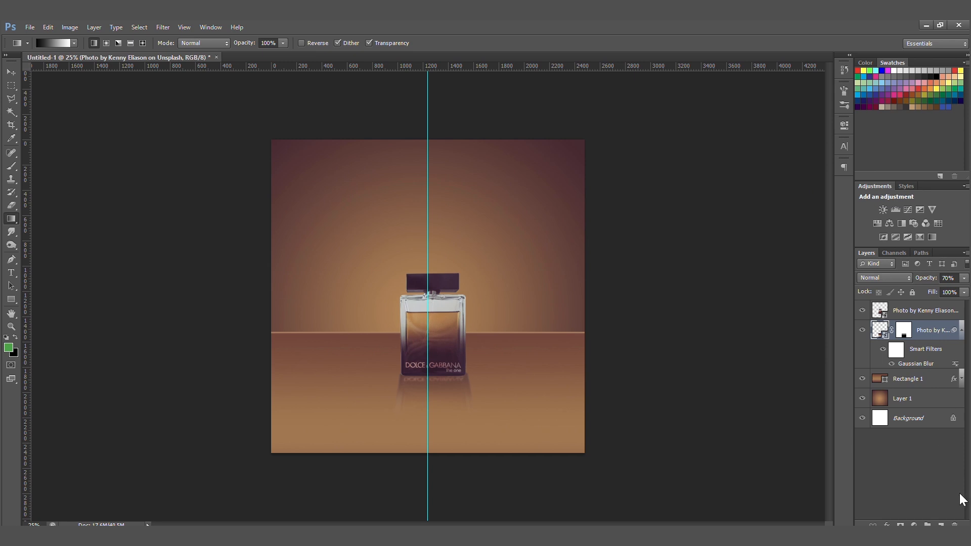
Create a layer above the reflection and paint a single soft black dab on it with a 600 px brush.
{"action": "left_click", "coordinate": [941, 525]}
{"action": "key", "text": "d"}
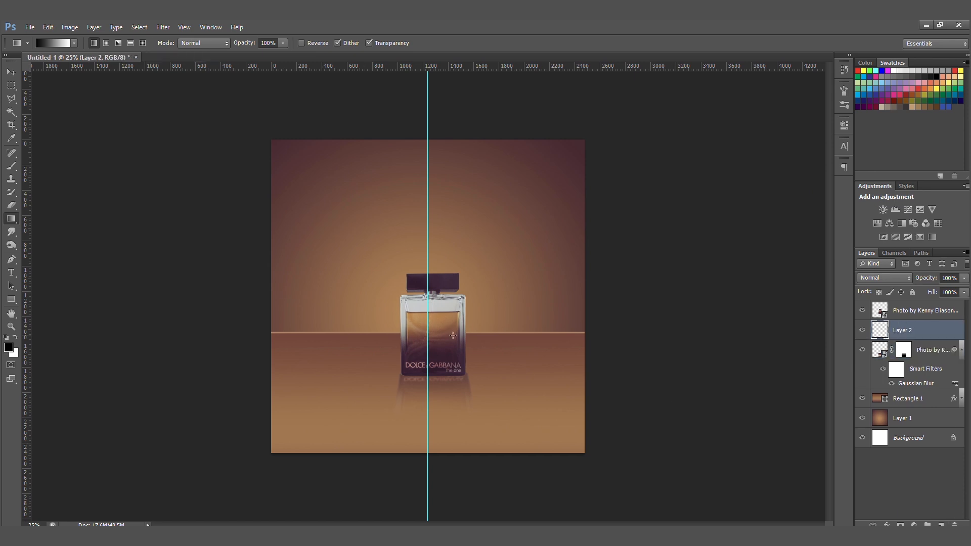
{"action": "right_click", "coordinate": [11, 167]}
{"action": "left_click", "coordinate": [56, 166]}
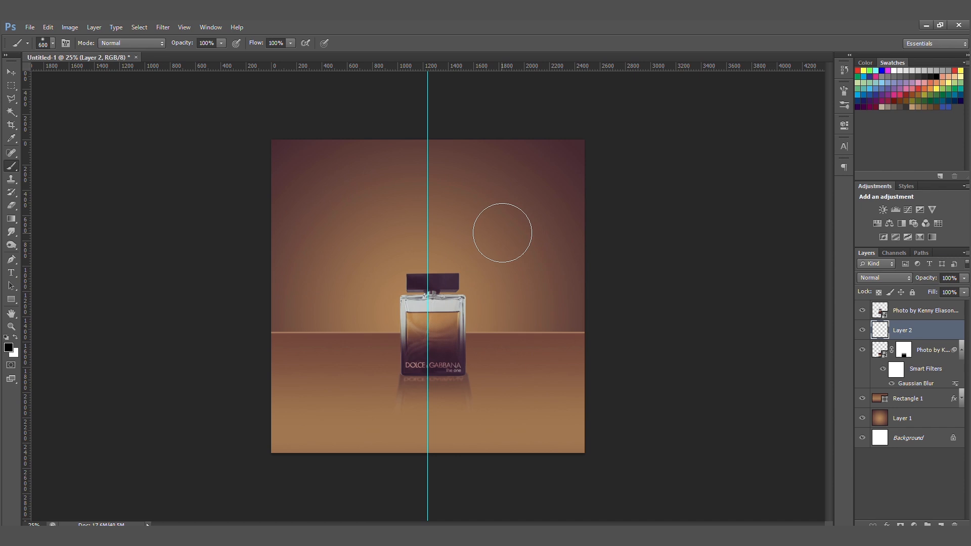
{"action": "left_click", "coordinate": [502, 233]}
Squash the black dab into a flat, wide contact shadow under the bottle's base and set its layer opacity to 82%.
{"action": "key", "text": "ctrl+t"}
{"action": "left_click_drag", "start_coordinate": [504, 176], "coordinate": [437, 376]}
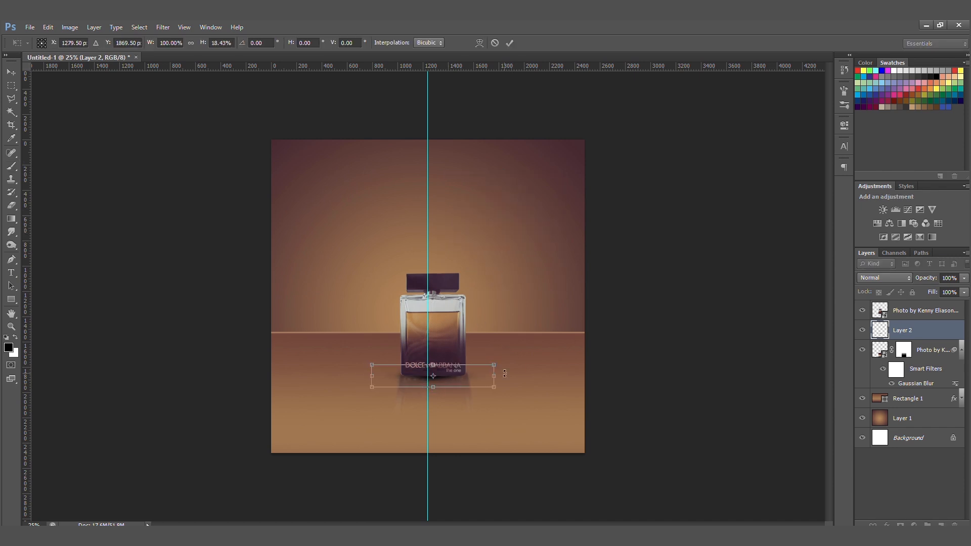
{"action": "left_click_drag", "start_coordinate": [502, 376], "coordinate": [510, 377]}
{"action": "left_click_drag", "start_coordinate": [360, 377], "coordinate": [355, 377]}
{"action": "key", "text": "Return"}
{"action": "left_click_drag", "start_coordinate": [932, 280], "coordinate": [923, 283]}
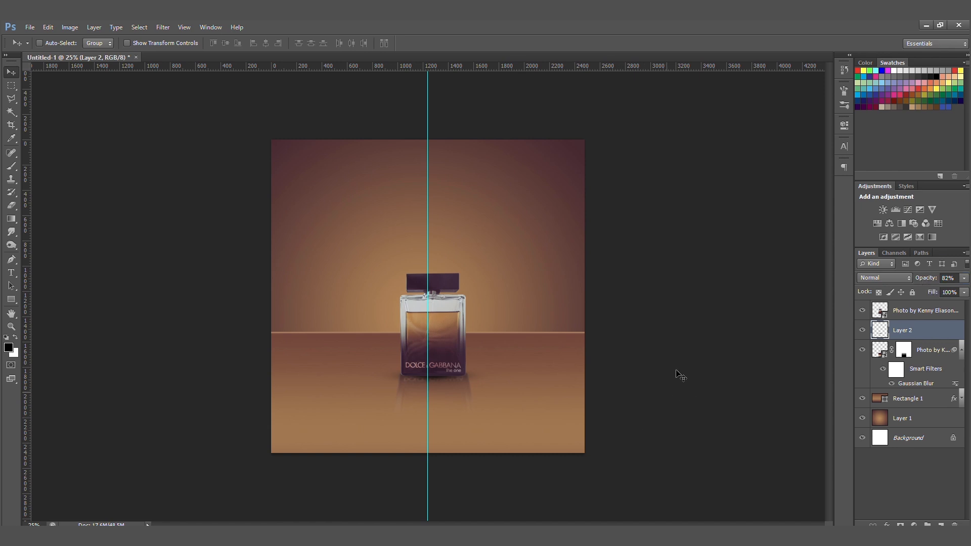
Add a new empty layer above the contact shadow and rename the shadow's layer "shadow".
{"action": "left_click", "coordinate": [941, 523]}
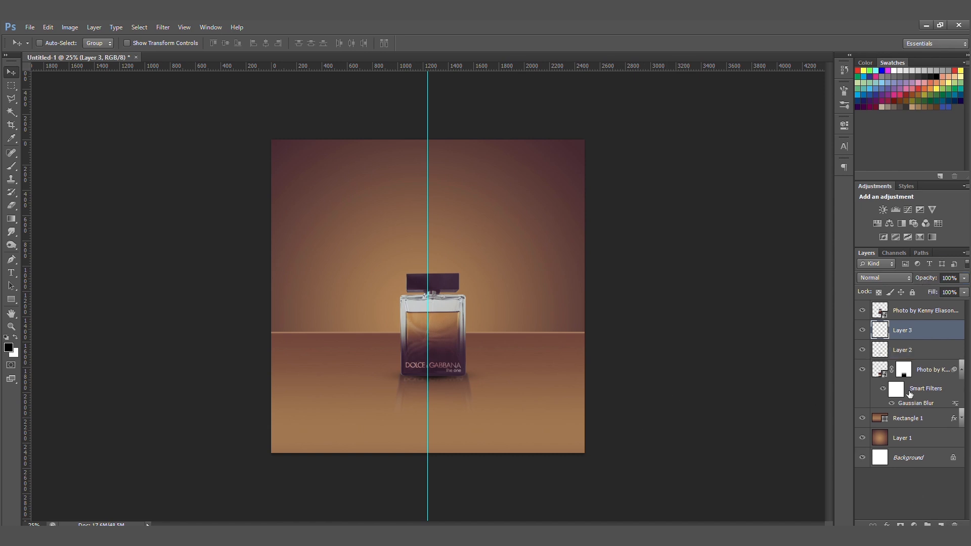
{"action": "double_click", "coordinate": [909, 351]}
{"action": "type", "text": "shadow"}
{"action": "key", "text": "Return"}
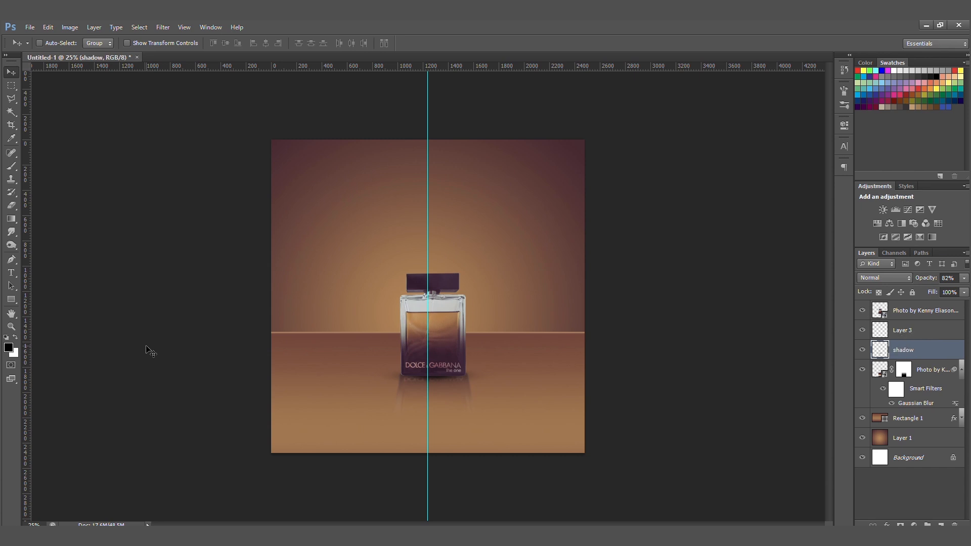
{"action": "left_click_drag", "start_coordinate": [10, 297], "coordinate": [53, 309]}
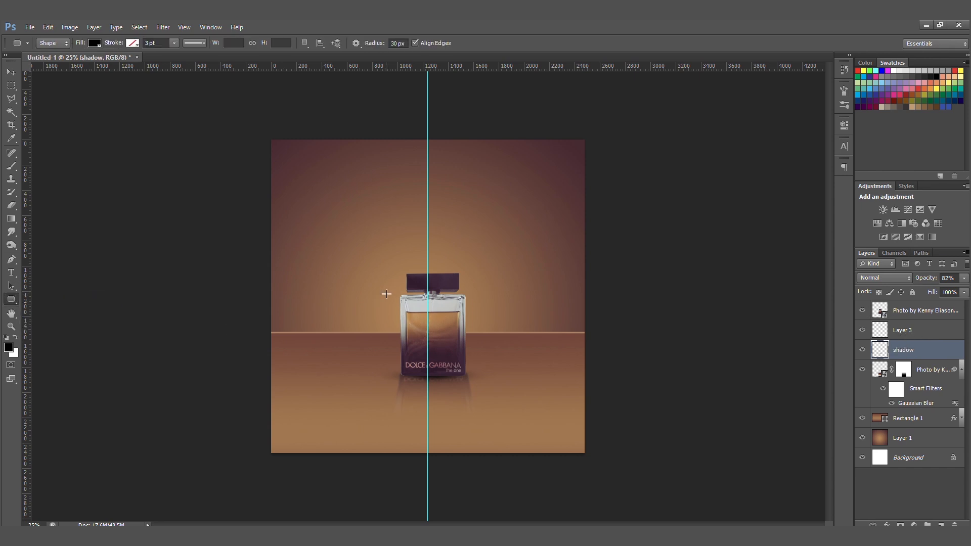
{"action": "left_click", "coordinate": [480, 346]}
{"action": "left_click_drag", "start_coordinate": [457, 358], "coordinate": [485, 369]}
{"action": "key", "text": "ctrl+z"}
Draw a circle about 1336 px across behind the bottle with the Ellipse tool and centre it on the vertical guide.
{"action": "left_click_drag", "start_coordinate": [8, 304], "coordinate": [68, 307]}
{"action": "left_click", "coordinate": [51, 318]}
{"action": "left_click_drag", "start_coordinate": [426, 306], "coordinate": [500, 354]}
{"action": "key", "text": "v"}
{"action": "left_click_drag", "start_coordinate": [439, 276], "coordinate": [453, 290]}
{"action": "key", "text": "ctrl+t"}
{"action": "key", "text": "shift+Left"}
{"action": "key", "text": "shift+Left"}
{"action": "key", "text": "shift+Left"}
{"action": "key", "text": "shift+Left"}
{"action": "key", "text": "Return"}
Give the circle a 3 pt tan stroke sampled from the bottle's liquid and remove its fill.
{"action": "key", "text": "u"}
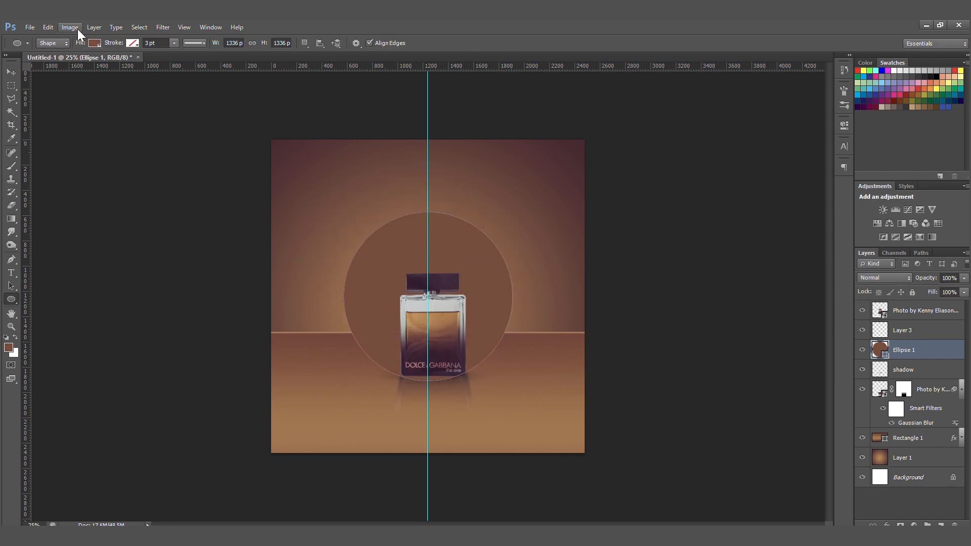
{"action": "left_click", "coordinate": [134, 44]}
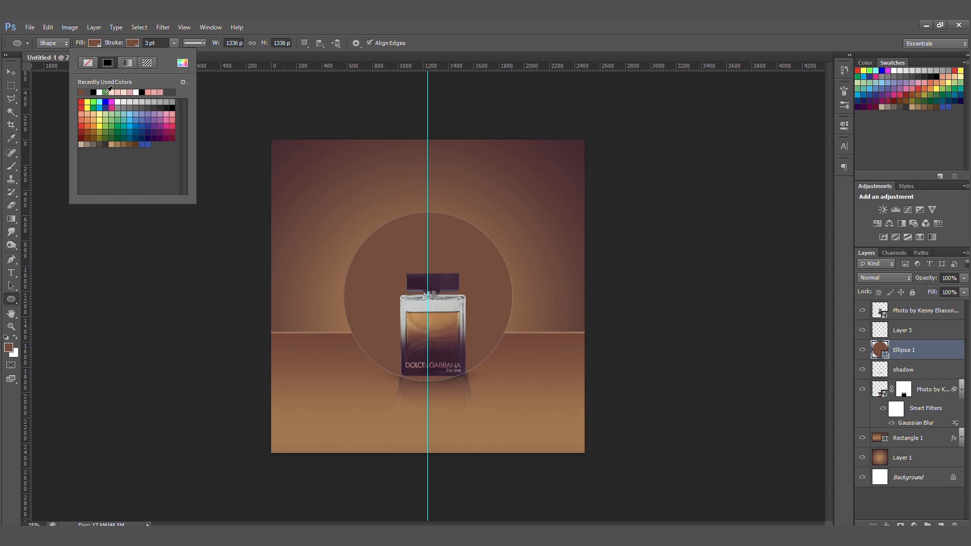
{"action": "left_click", "coordinate": [182, 62]}
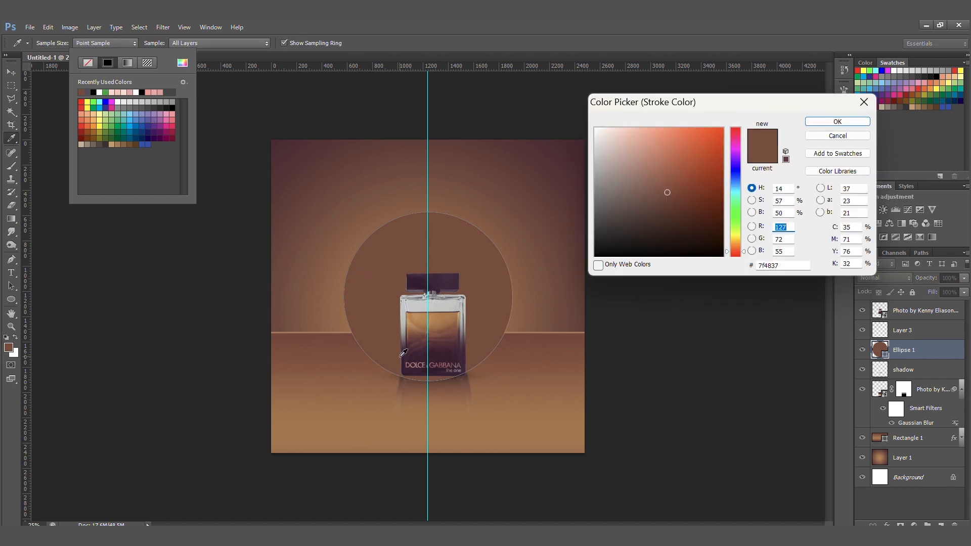
{"action": "left_click", "coordinate": [425, 315]}
{"action": "left_click", "coordinate": [837, 121]}
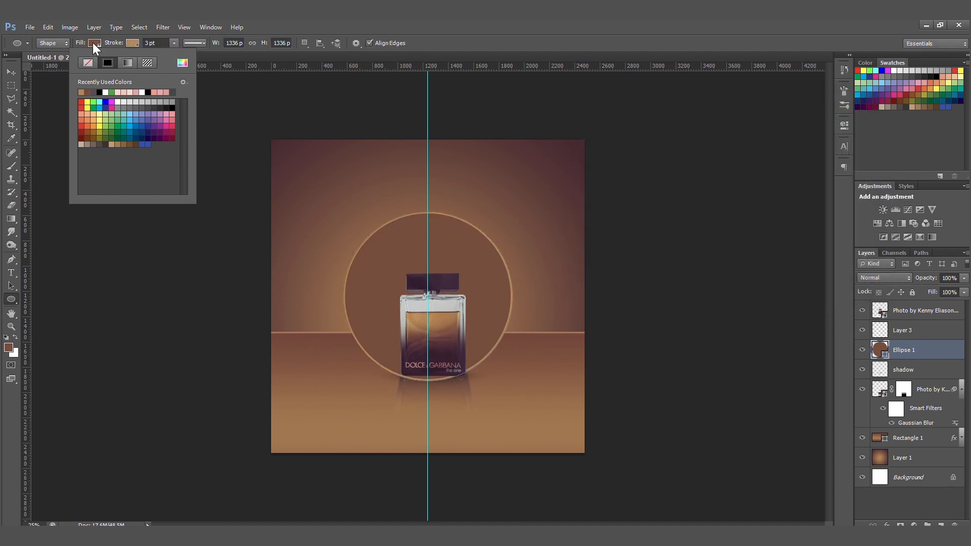
{"action": "left_click", "coordinate": [53, 66]}
{"action": "key", "text": "v"}
Add an Outer Glow to the circle in tan sampled from its ring, with Screen blending, 75% opacity and 38 px size.
{"action": "double_click", "coordinate": [946, 353]}
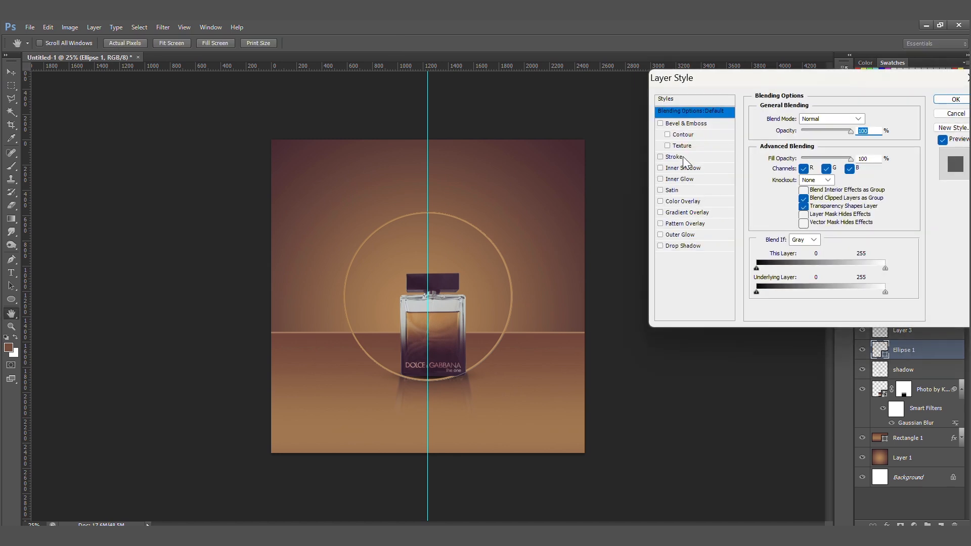
{"action": "left_click", "coordinate": [696, 235]}
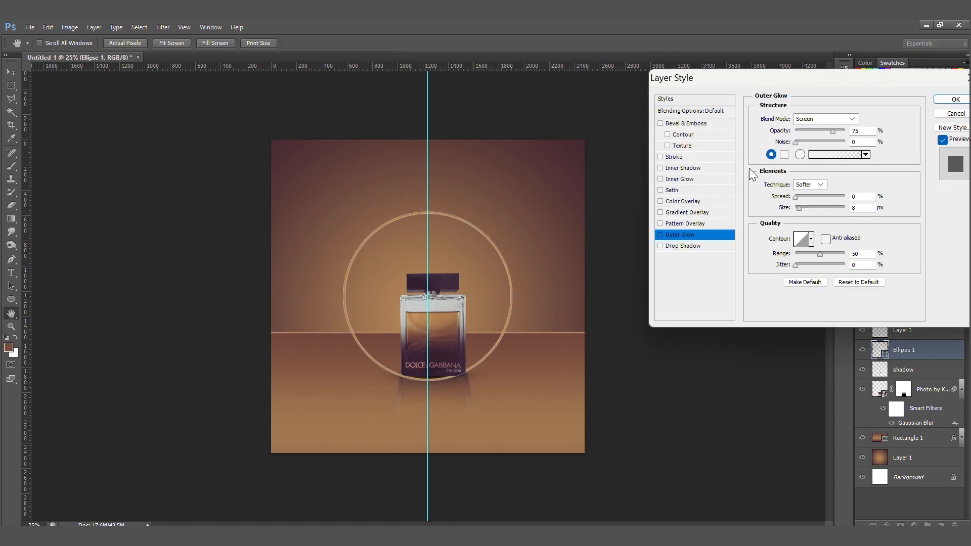
{"action": "left_click_drag", "start_coordinate": [799, 208], "coordinate": [805, 208]}
{"action": "left_click", "coordinate": [784, 154]}
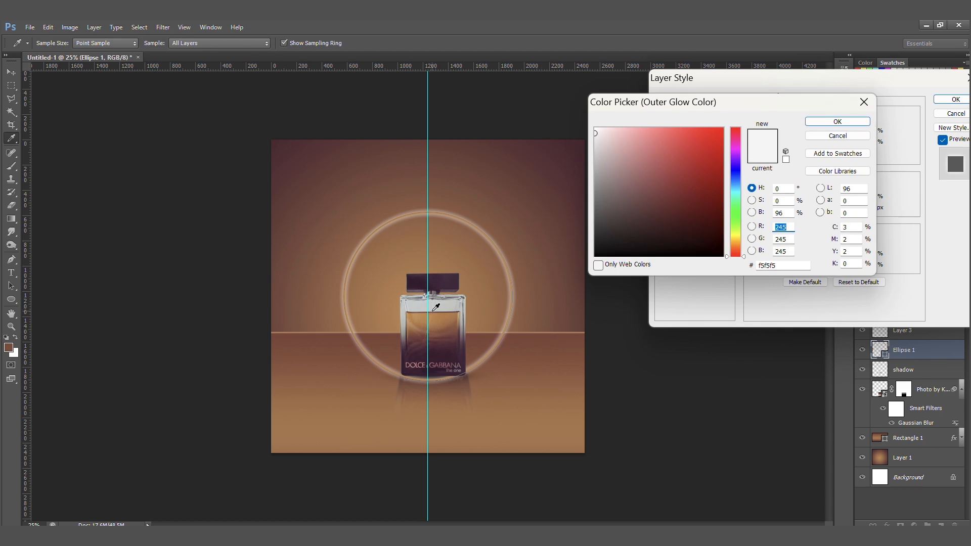
{"action": "left_click", "coordinate": [509, 293]}
{"action": "left_click", "coordinate": [837, 121]}
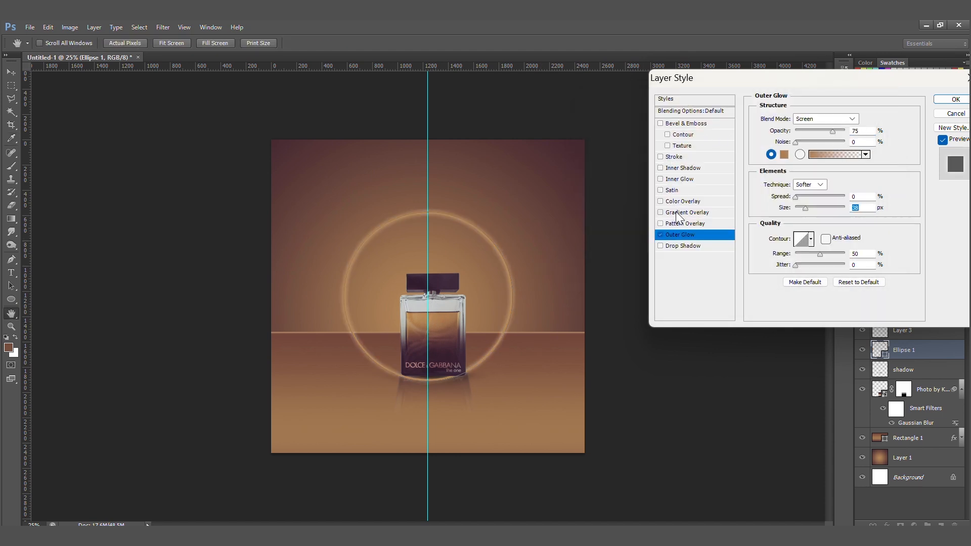
Try two other contours for the outer glow, return to the linear contour, and test Bevel & Emboss on the circle.
{"action": "left_click", "coordinate": [811, 238]}
{"action": "left_click", "coordinate": [777, 266]}
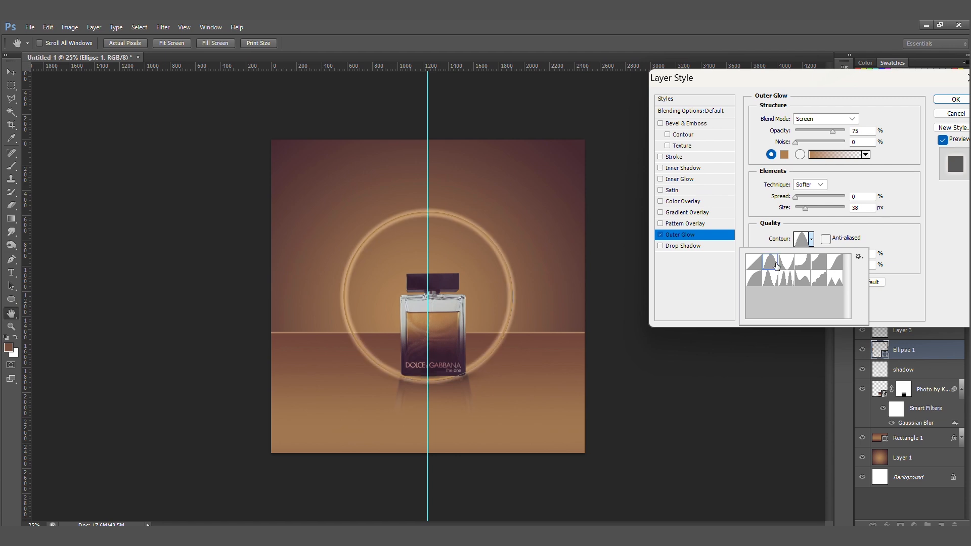
{"action": "left_click", "coordinate": [784, 267]}
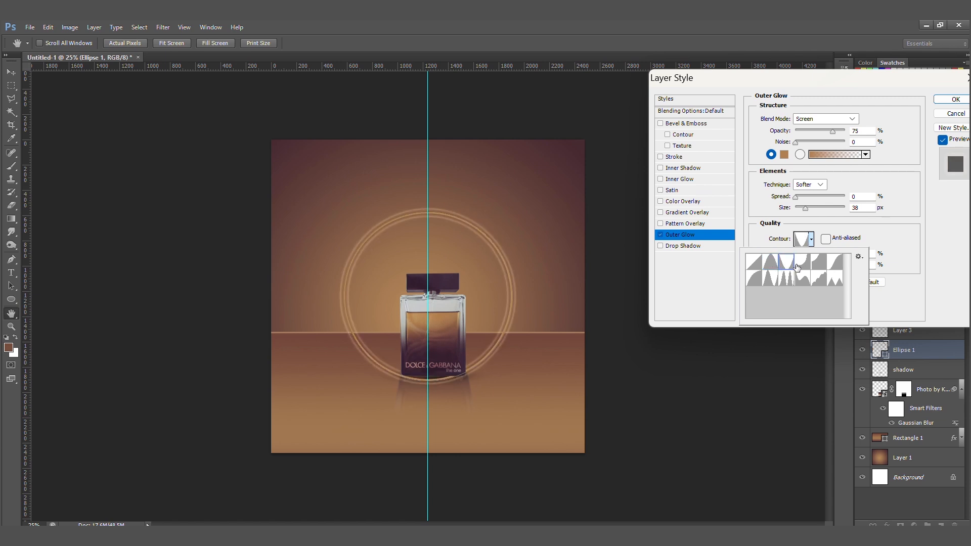
{"action": "left_click", "coordinate": [754, 262]}
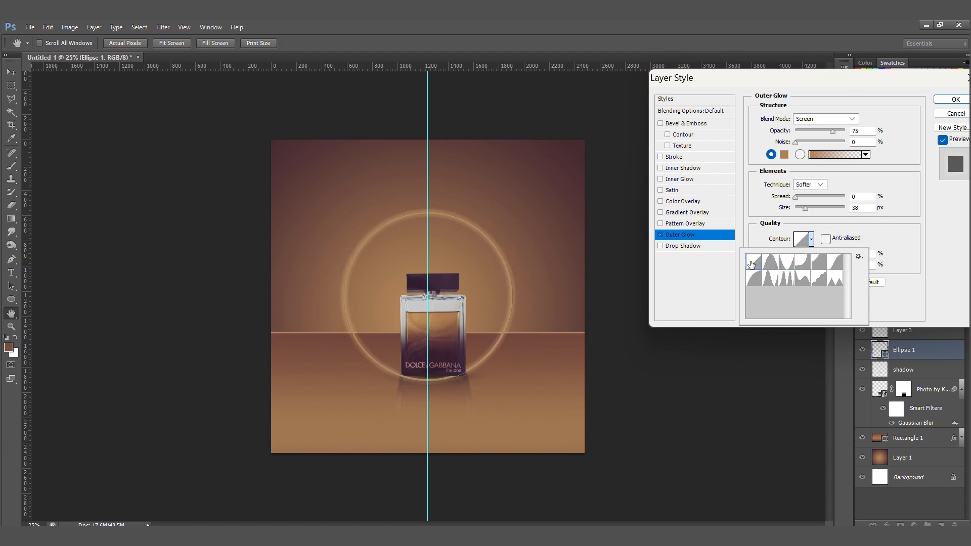
{"action": "left_click", "coordinate": [879, 233]}
{"action": "left_click", "coordinate": [661, 124]}
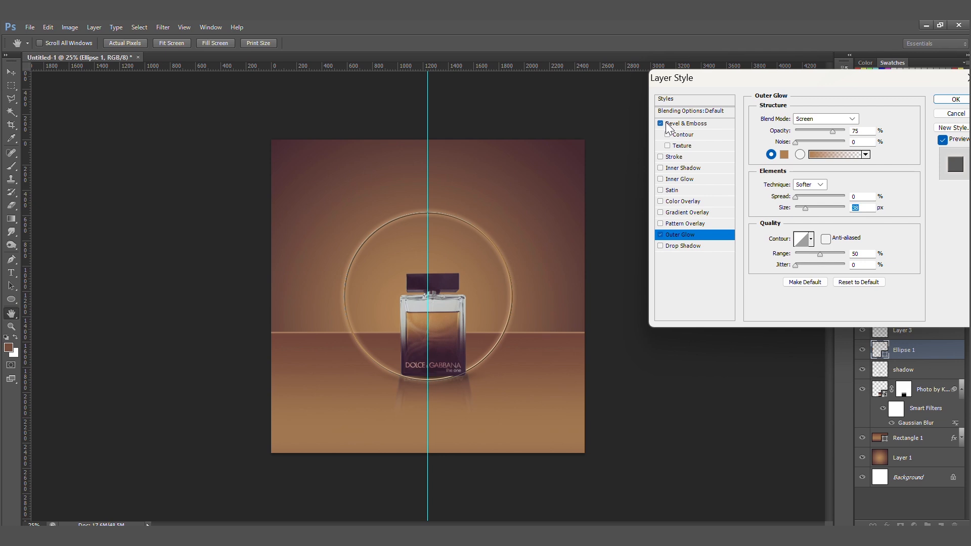
Apply the circle's layer style with only the Outer Glow and set its stroke width to 5 pt.
{"action": "left_click", "coordinate": [956, 99]}
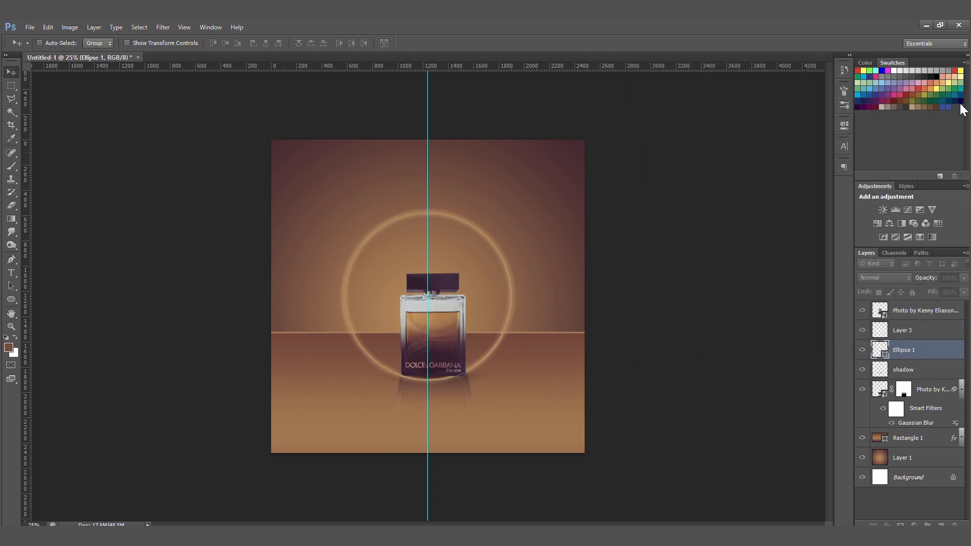
{"action": "key", "text": "u"}
{"action": "left_click", "coordinate": [120, 43]}
{"action": "type", "text": "5"}
{"action": "key", "text": "Return"}
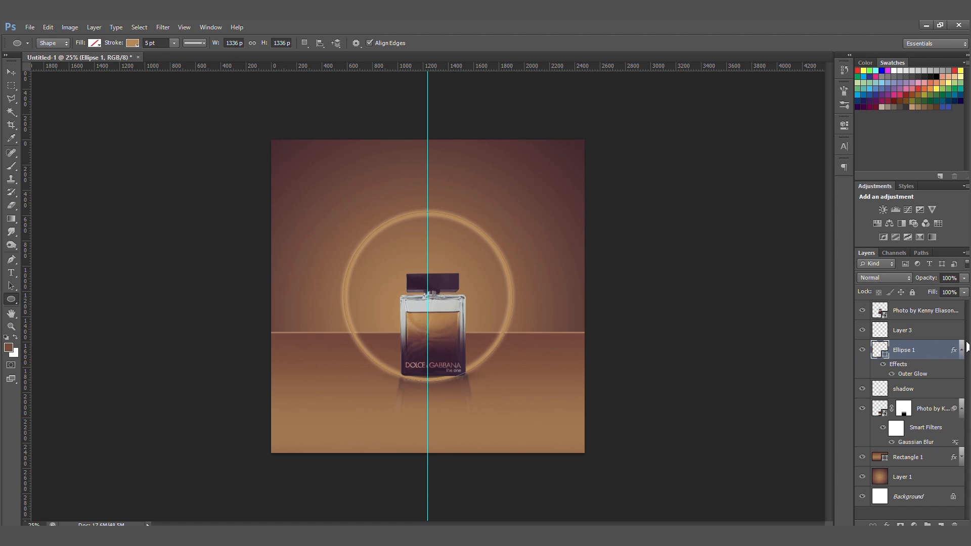
Change the circle's stroke colour to the darker tan #b07534.
{"action": "left_click", "coordinate": [133, 43]}
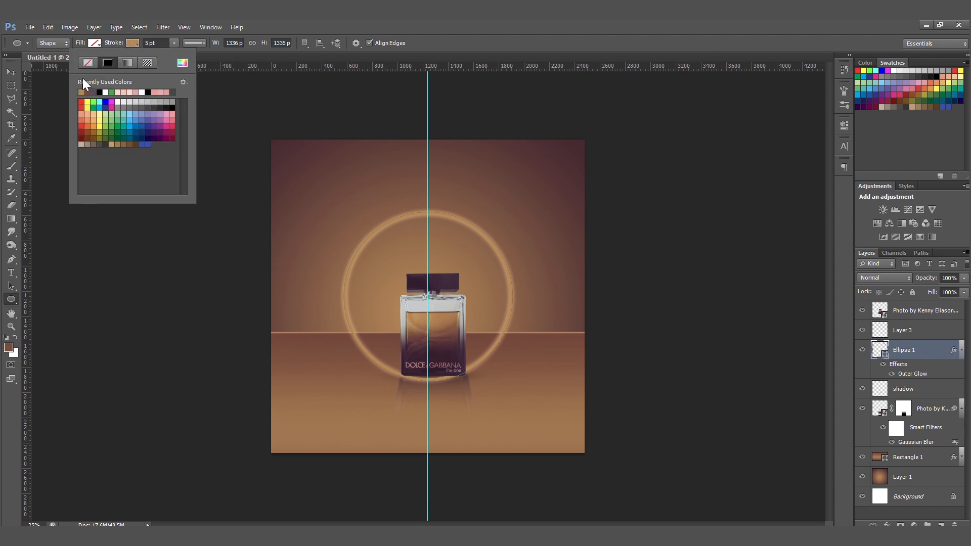
{"action": "left_click", "coordinate": [182, 63]}
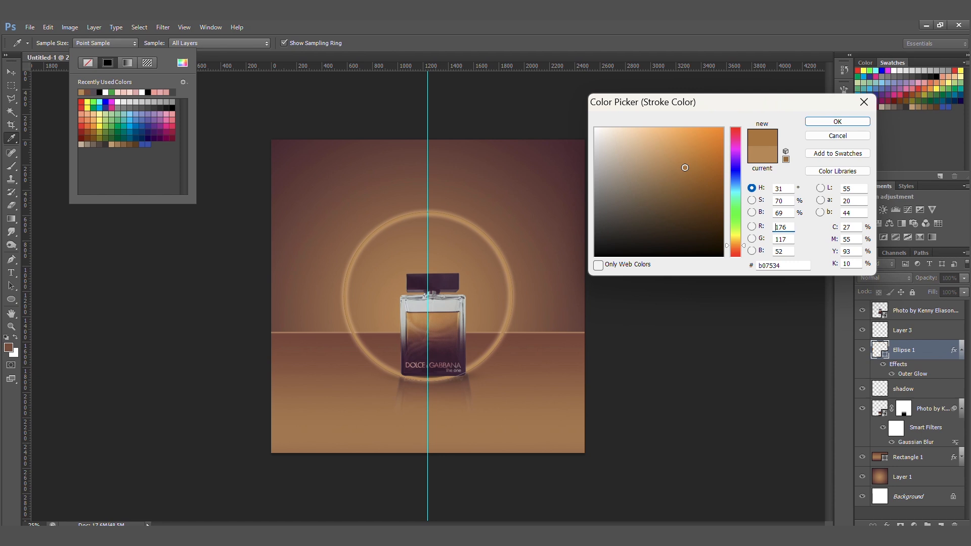
{"action": "left_click", "coordinate": [835, 122]}
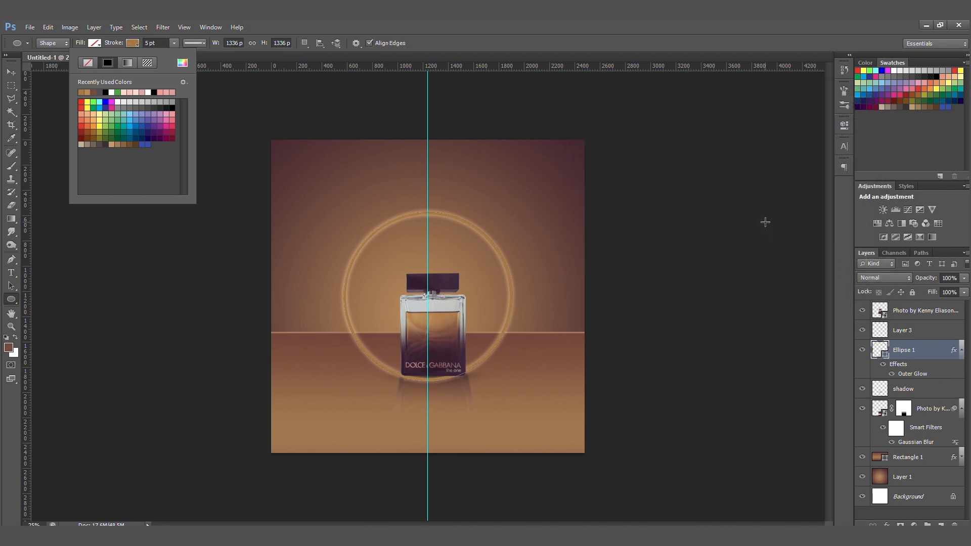
Try an Inner Glow on the circle with Screen blending, 29% opacity and 2 px size.
{"action": "left_click", "coordinate": [936, 350]}
{"action": "double_click", "coordinate": [937, 350]}
{"action": "left_click", "coordinate": [682, 180]}
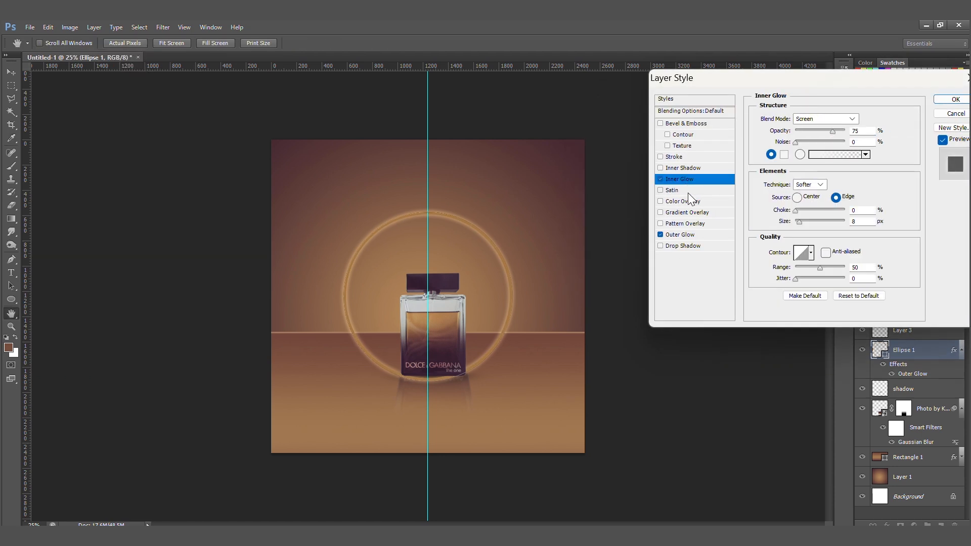
{"action": "left_click_drag", "start_coordinate": [832, 131], "coordinate": [810, 136]}
{"action": "left_click_drag", "start_coordinate": [799, 221], "coordinate": [797, 223]}
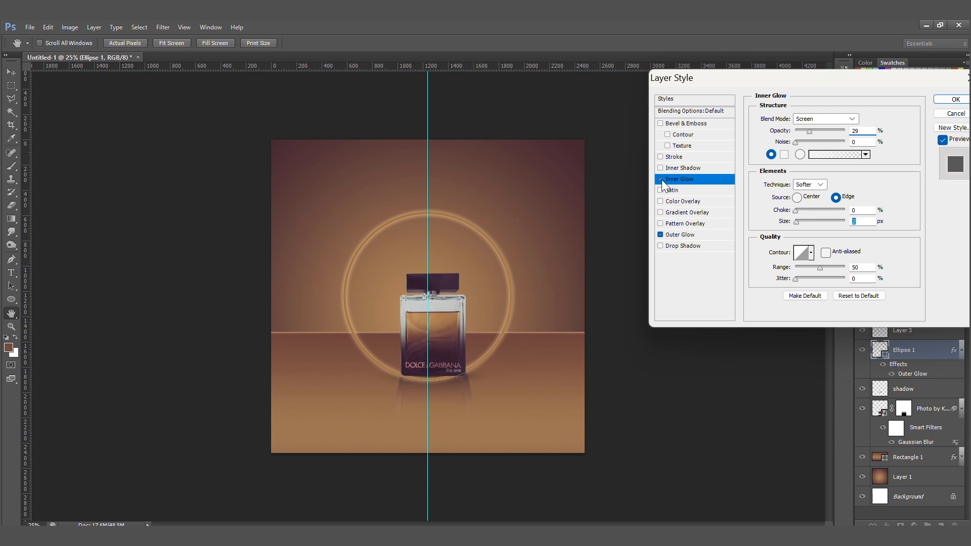
Replace the Inner Glow with a 4 px outside Stroke effect in orange #f4a253 at 44% opacity and apply the style.
{"action": "left_click", "coordinate": [686, 158]}
{"action": "left_click", "coordinate": [780, 187]}
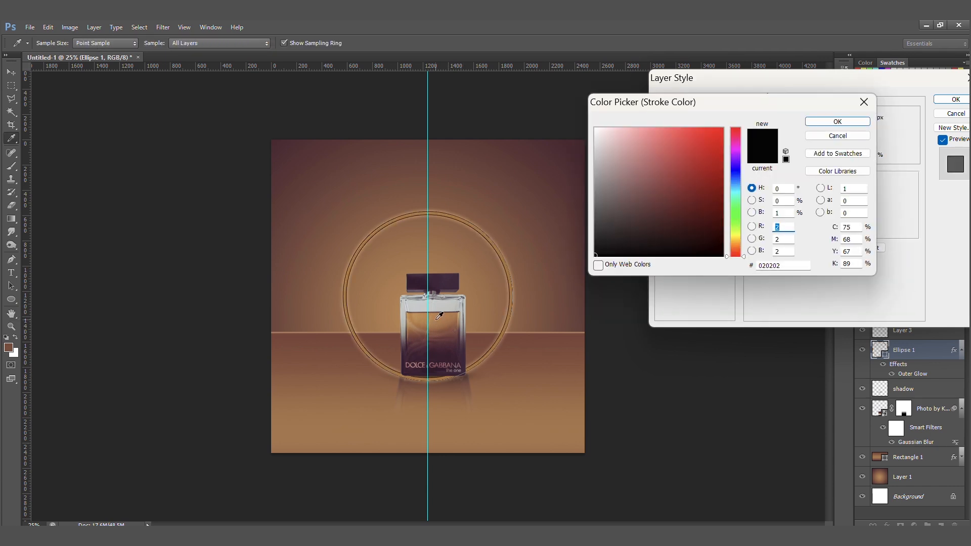
{"action": "left_click", "coordinate": [454, 306]}
{"action": "left_click_drag", "start_coordinate": [674, 166], "coordinate": [695, 179]}
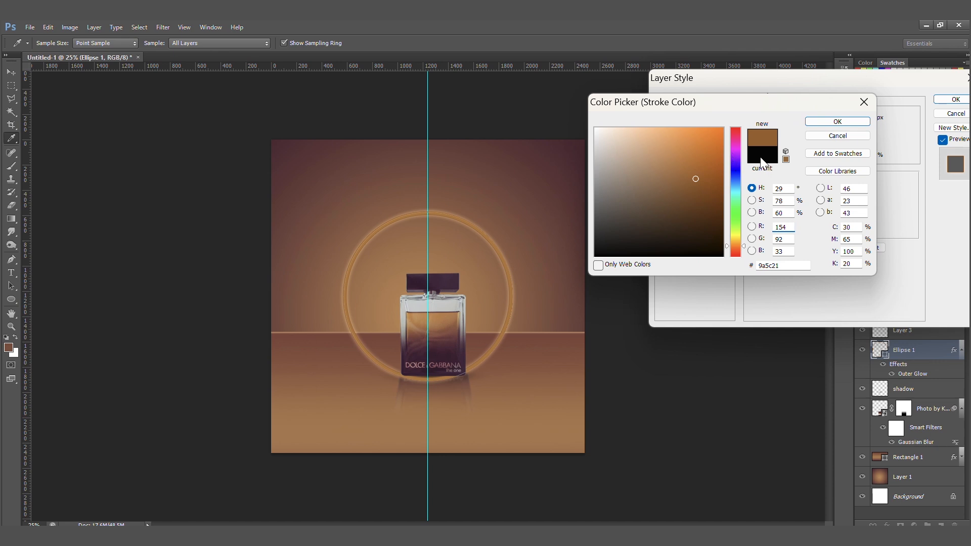
{"action": "left_click", "coordinate": [679, 133]}
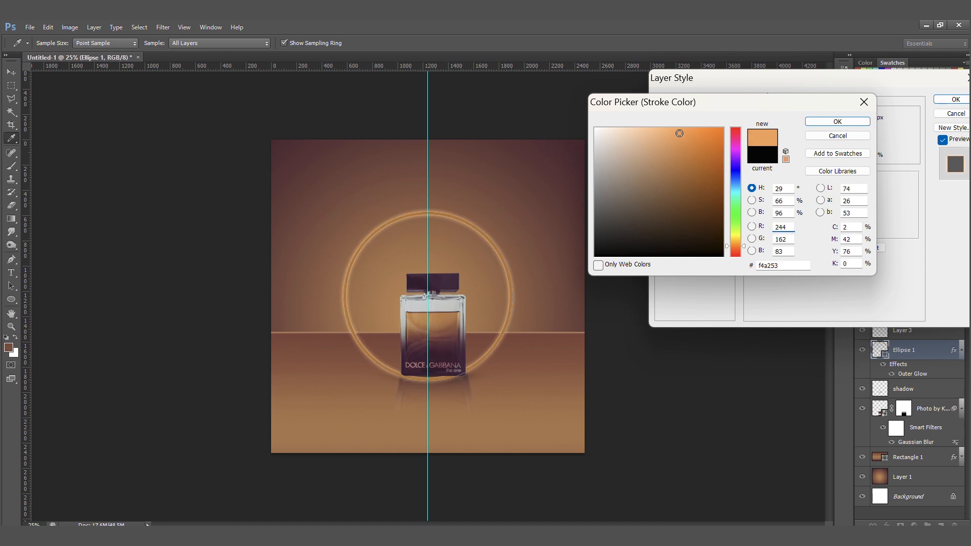
{"action": "left_click", "coordinate": [837, 122]}
{"action": "left_click_drag", "start_coordinate": [845, 155], "coordinate": [818, 159]}
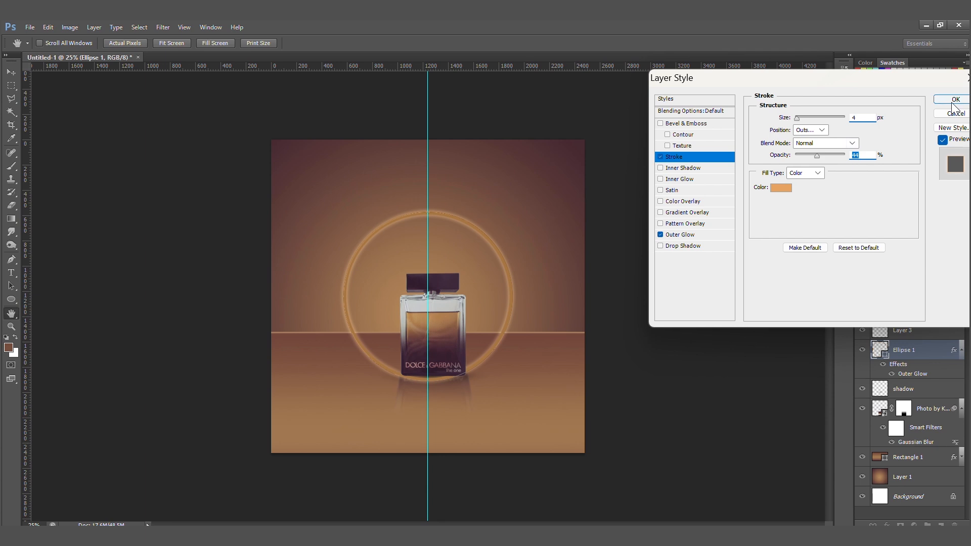
{"action": "left_click", "coordinate": [955, 100]}
Place the circle's layer beneath Rectangle 1 and lower the circle so only its upper half shows above the table edge.
{"action": "left_click_drag", "start_coordinate": [928, 358], "coordinate": [923, 418]}
{"action": "key", "text": "v"}
{"action": "left_click_drag", "start_coordinate": [500, 269], "coordinate": [505, 302]}
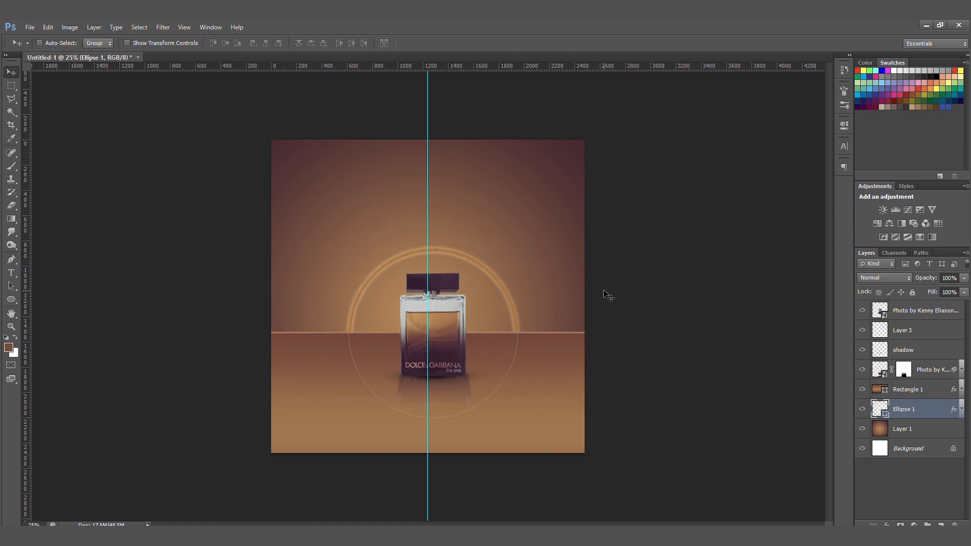
{"action": "left_click", "coordinate": [932, 391]}
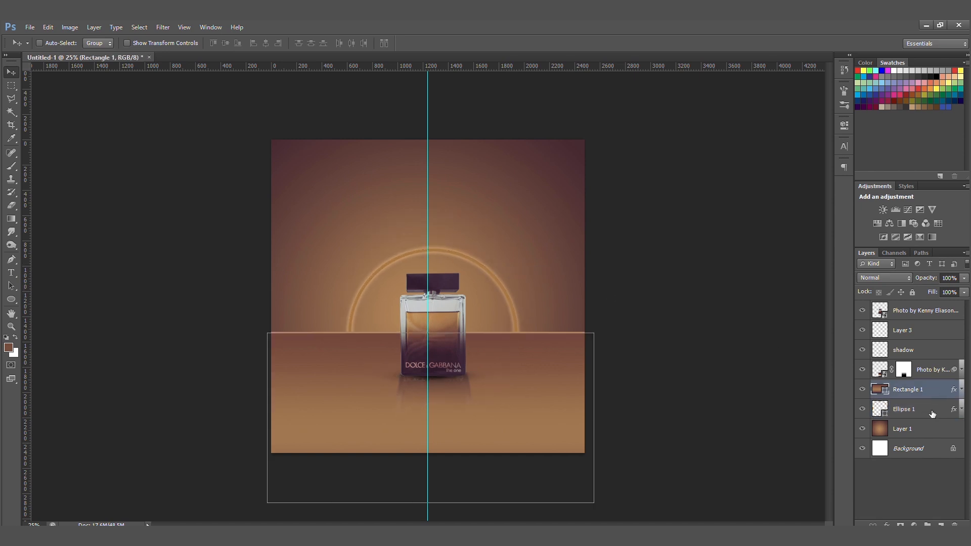
Increase the circle's Outer Glow size to about 70 px and apply the style.
{"action": "double_click", "coordinate": [932, 409]}
{"action": "left_click", "coordinate": [680, 234]}
{"action": "left_click", "coordinate": [808, 207]}
{"action": "left_click_drag", "start_coordinate": [809, 208], "coordinate": [811, 209]}
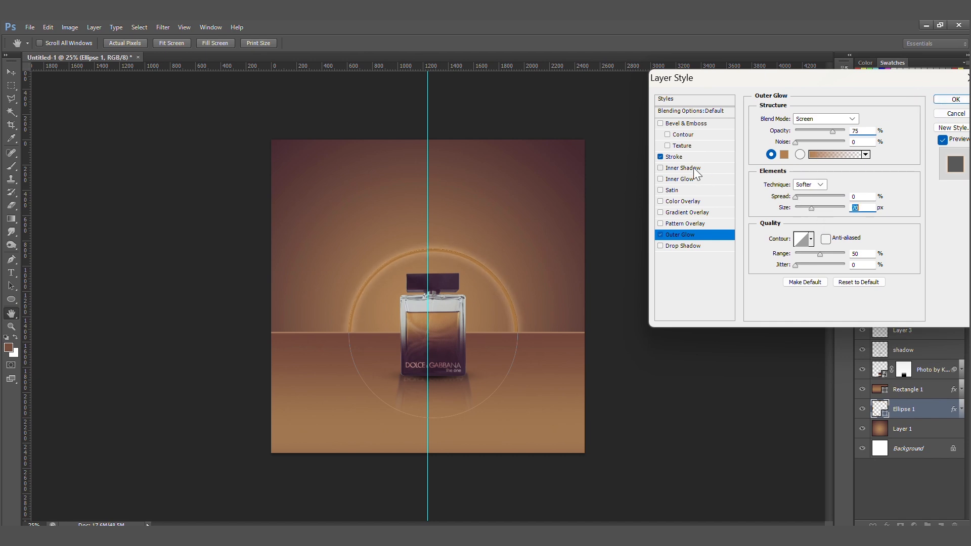
{"action": "left_click", "coordinate": [954, 100]}
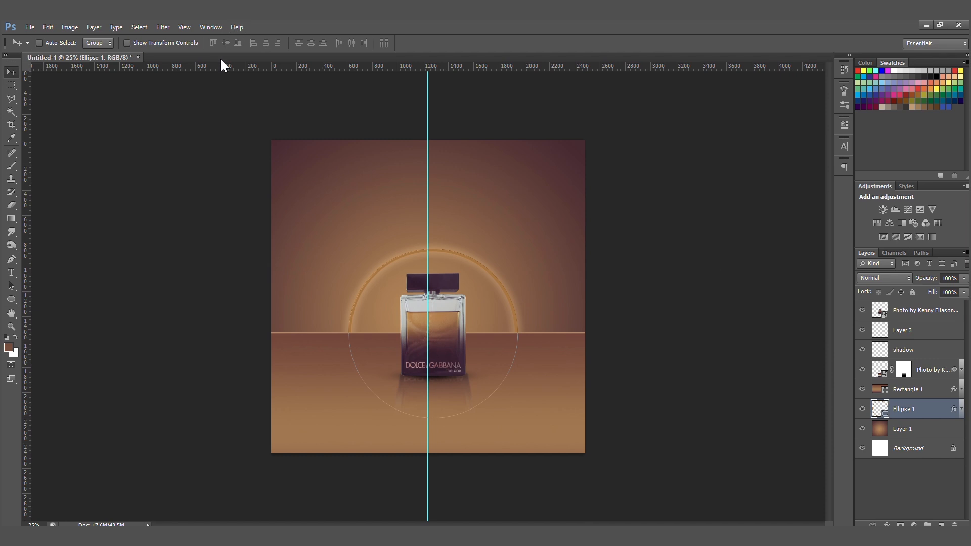
Set the circle's shape stroke colour to light peach #f0b370.
{"action": "key", "text": "u"}
{"action": "left_click", "coordinate": [95, 42]}
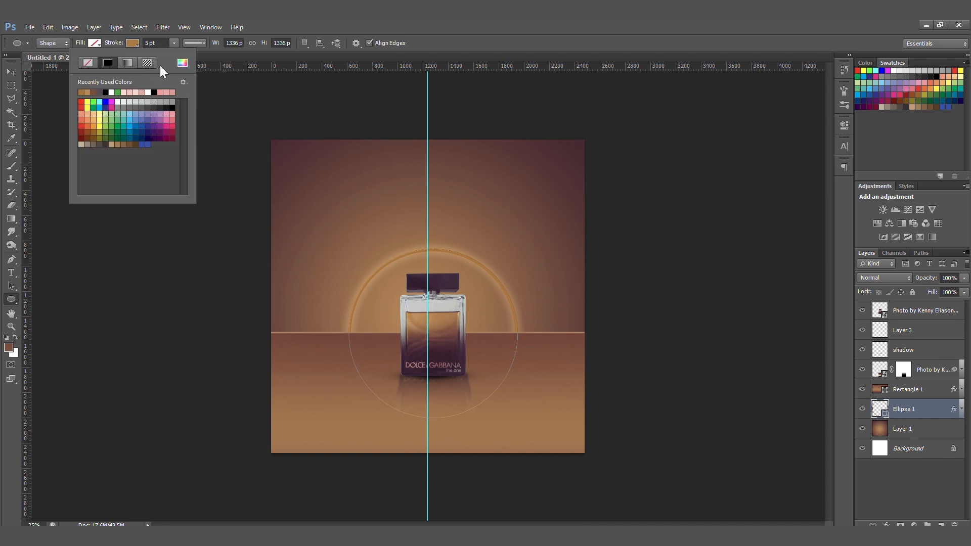
{"action": "left_click", "coordinate": [182, 62]}
{"action": "mouse_move", "coordinate": [683, 139]}
{"action": "left_mouse_down"}
{"action": "mouse_move", "coordinate": [674, 147]}
{"action": "mouse_move", "coordinate": [662, 135]}
{"action": "left_mouse_up"}
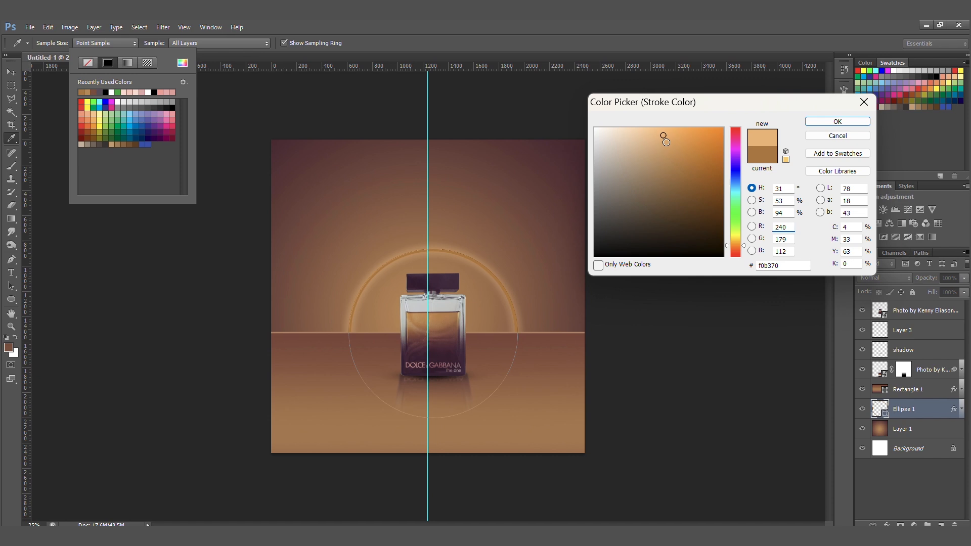
{"action": "left_click", "coordinate": [837, 121]}
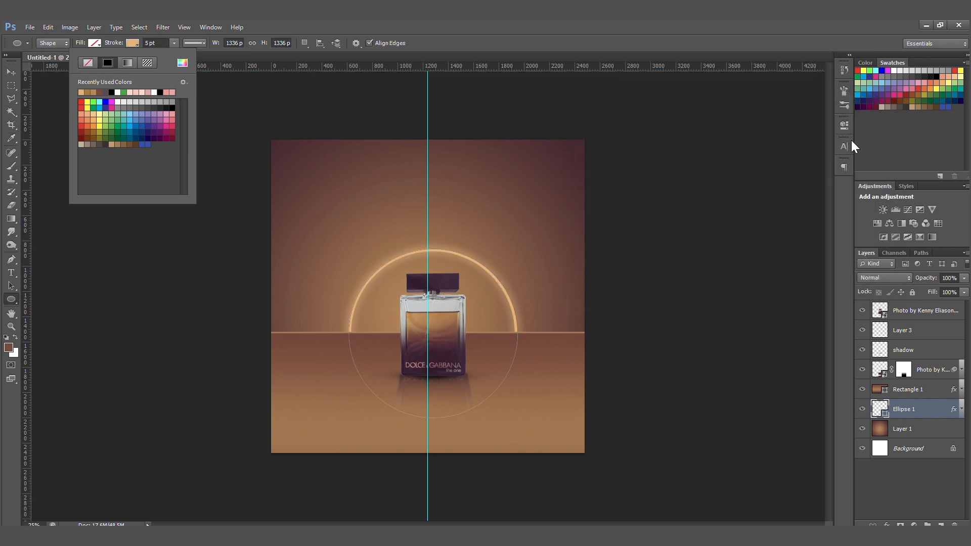
{"action": "left_click", "coordinate": [932, 408]}
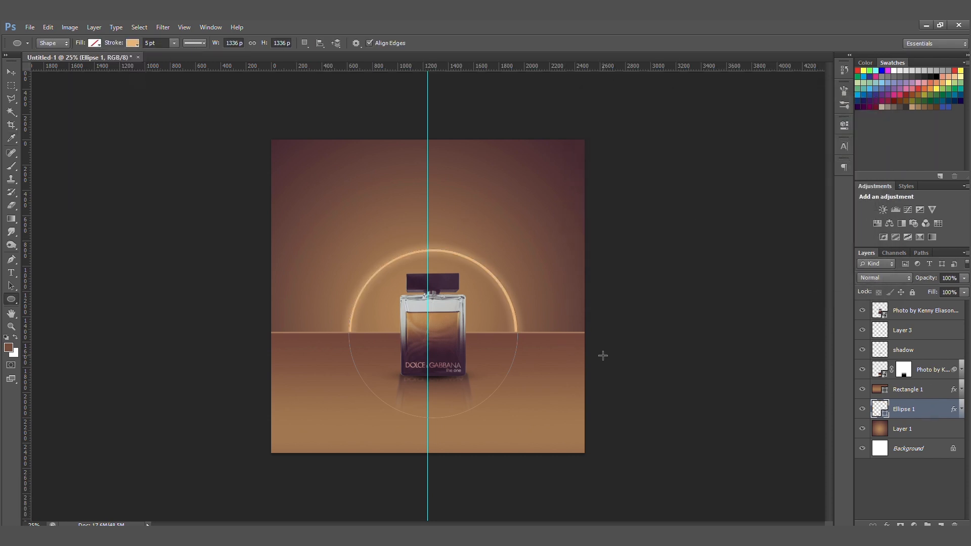
Duplicate the glowing ring three times, enlarging each copy about its centre to form four evenly spaced concentric arches.
{"action": "key", "text": "ctrl+j"}
{"action": "key", "text": "ctrl+t"}
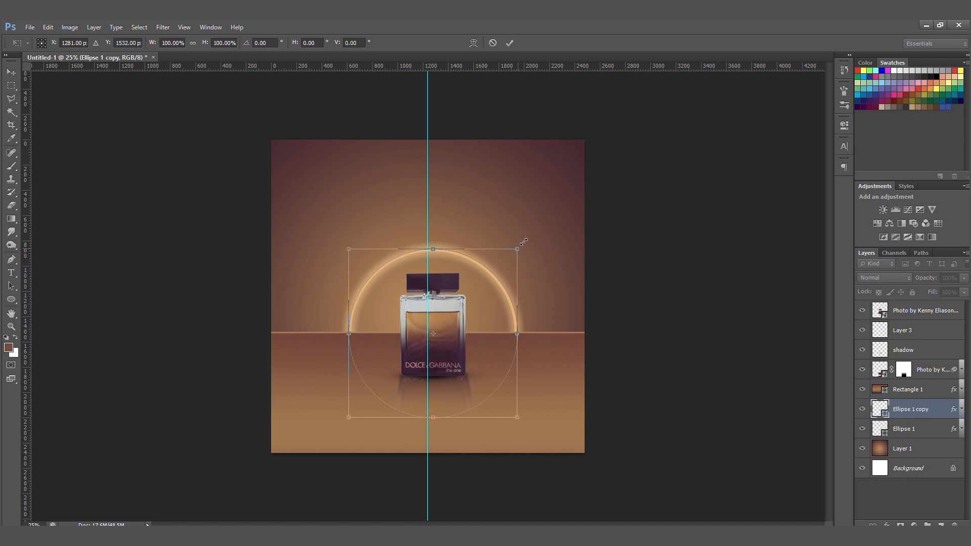
{"action": "left_click_drag", "start_coordinate": [550, 225], "coordinate": [577, 195]}
{"action": "key", "text": "Return"}
{"action": "key", "text": "ctrl+j"}
{"action": "key", "text": "ctrl+t"}
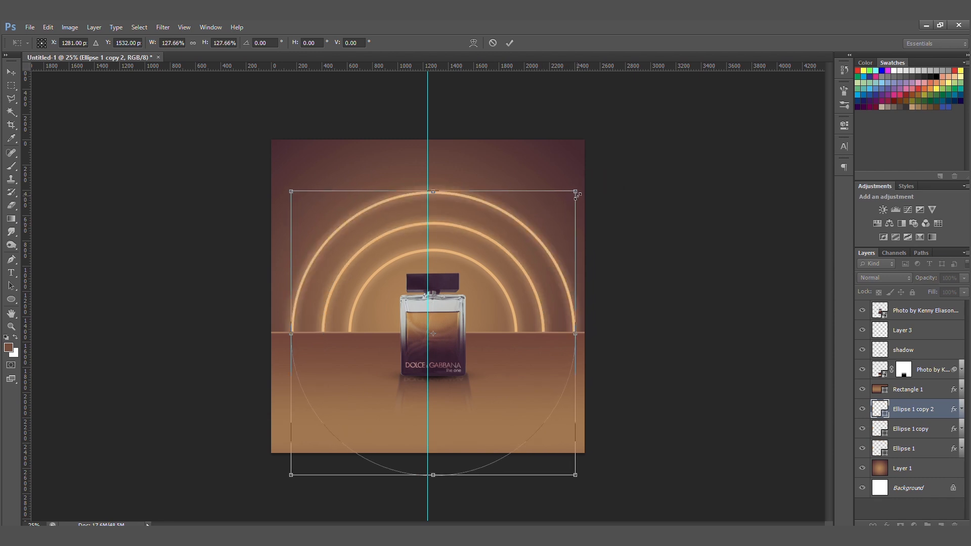
{"action": "key", "text": "Return"}
{"action": "key", "text": "ctrl+j"}
{"action": "key", "text": "ctrl+t"}
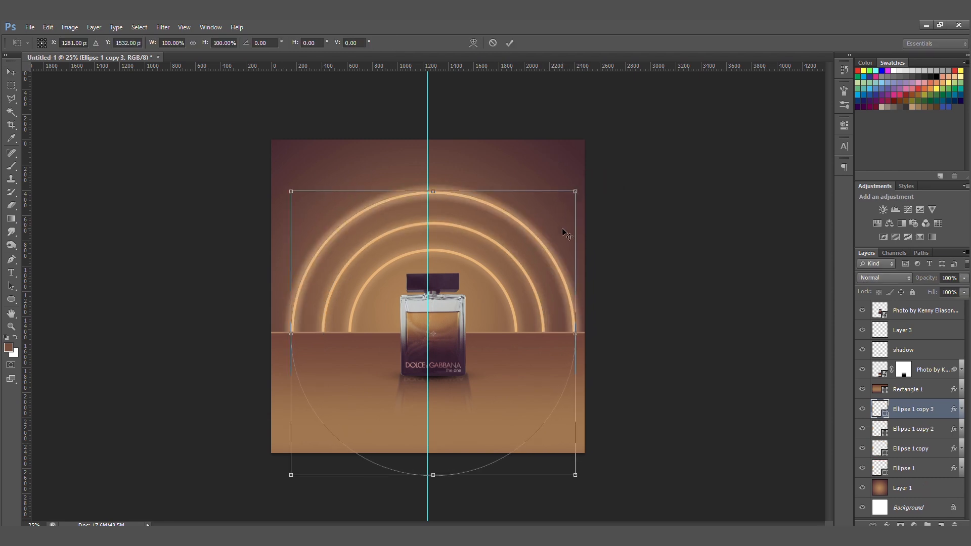
{"action": "left_click_drag", "start_coordinate": [595, 171], "coordinate": [614, 158]}
{"action": "key", "text": "Return"}
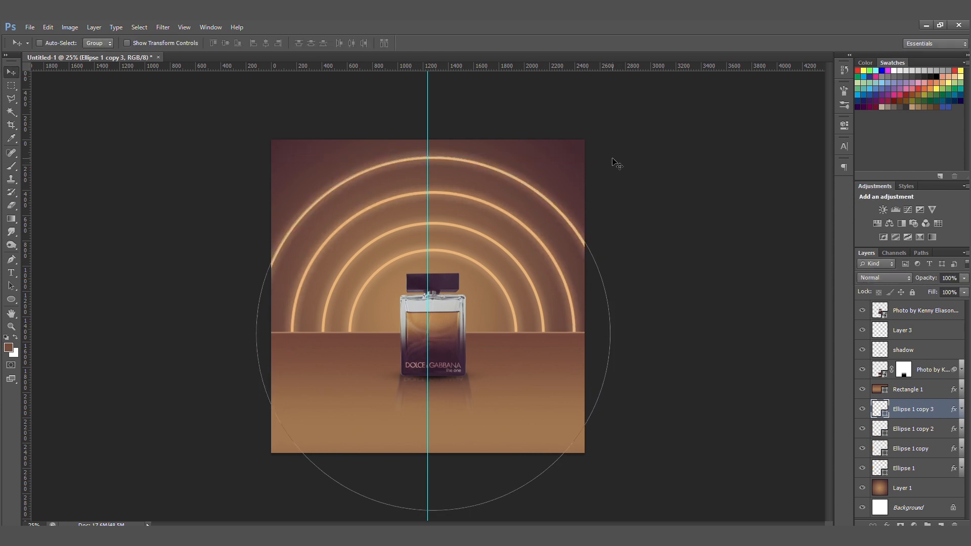
Select all four ellipse layers and nudge them left until the arches are centred on the vertical guide.
{"action": "left_click", "coordinate": [920, 469], "text": "shift"}
{"action": "key", "text": "ctrl+t"}
{"action": "key", "text": "Left"}
{"action": "key", "text": "Left"}
{"action": "key", "text": "Left"}
{"action": "key", "text": "Left"}
{"action": "key", "text": "Left"}
{"action": "key", "text": "Left"}
{"action": "key", "text": "Left"}
{"action": "key", "text": "Left"}
{"action": "key", "text": "Left"}
{"action": "key", "text": "Left"}
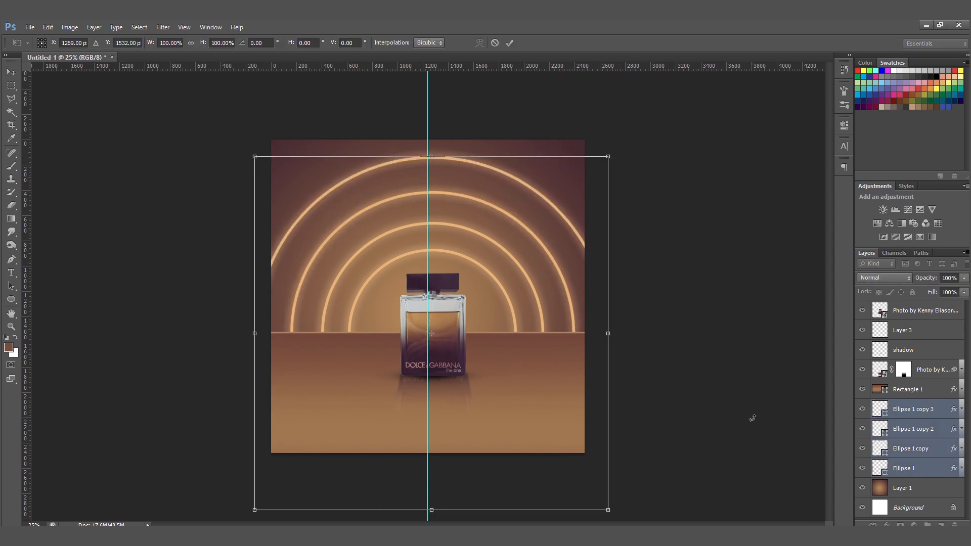
{"action": "key", "text": "Return"}
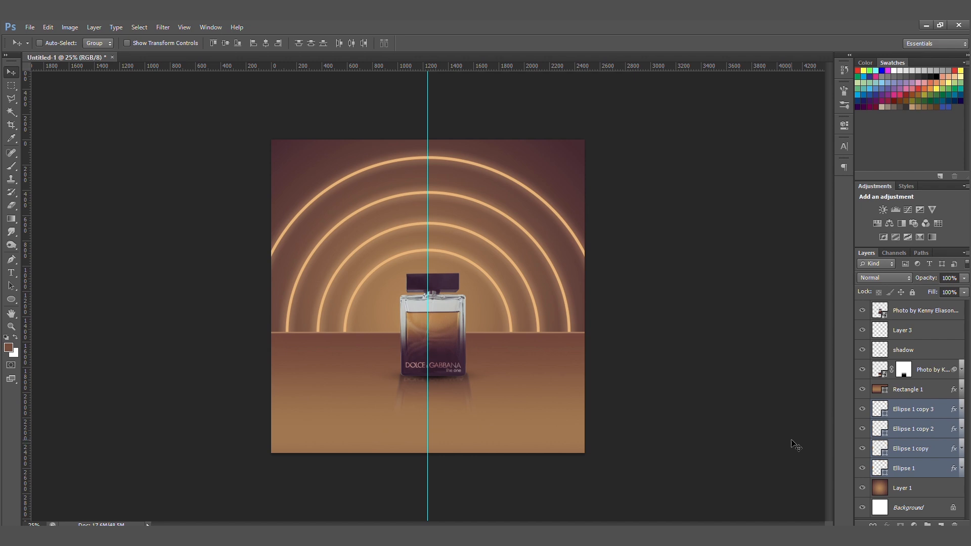
Group the four ellipse layers and name the group "circles".
{"action": "key", "text": "ctrl+g"}
{"action": "double_click", "coordinate": [902, 405]}
{"action": "type", "text": "c"}
{"action": "key", "text": "Return"}
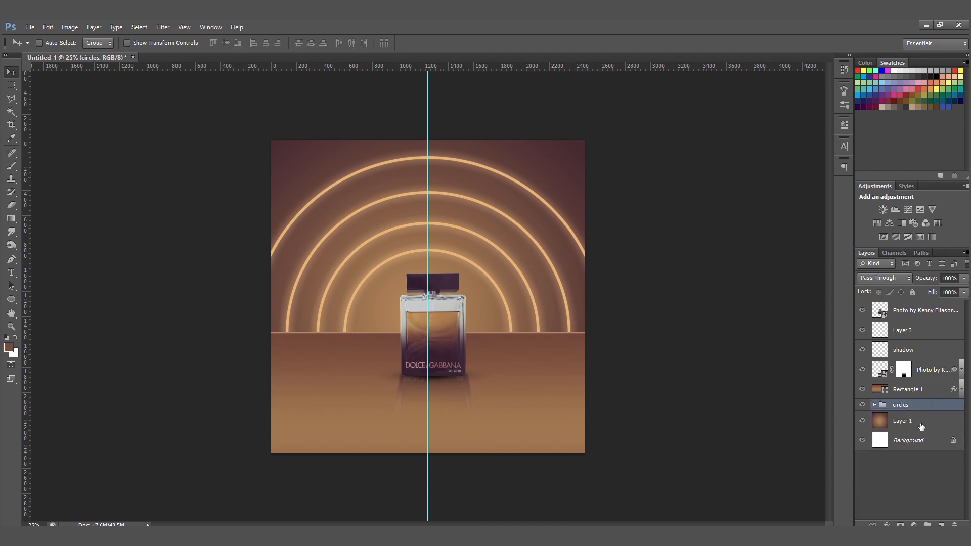
Add a new empty layer directly above the circles group.
{"action": "left_click", "coordinate": [940, 524]}
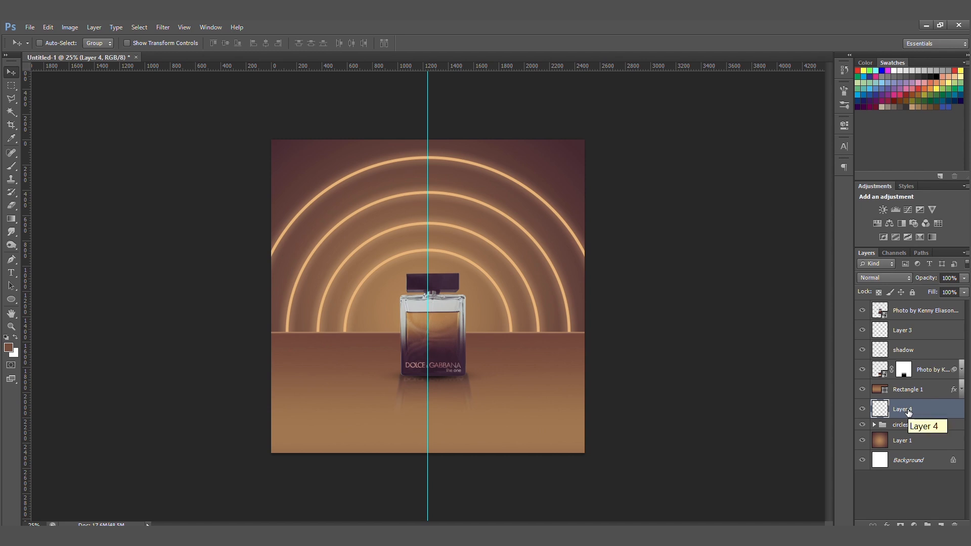
{"action": "left_click", "coordinate": [917, 426]}
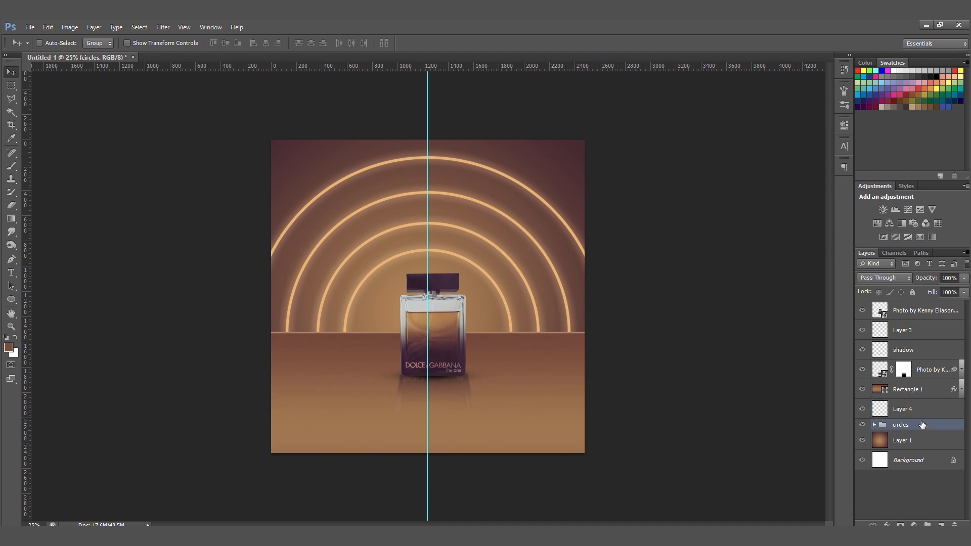
{"action": "left_click", "coordinate": [907, 411]}
Paint one soft 100 px dot in the ring's sampled peach on the new layer and raise the layer above Rectangle 1.
{"action": "key", "text": "ctrl+plus"}
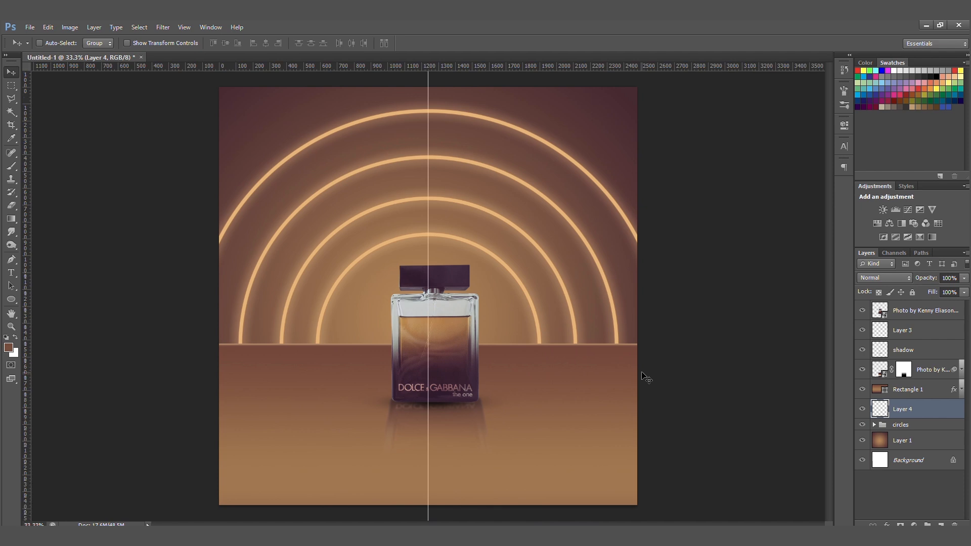
{"action": "key", "text": "b"}
{"action": "key", "text": "bracketleft"}
{"action": "key", "text": "bracketleft"}
{"action": "key", "text": "bracketleft"}
{"action": "key", "text": "bracketleft"}
{"action": "key", "text": "bracketleft"}
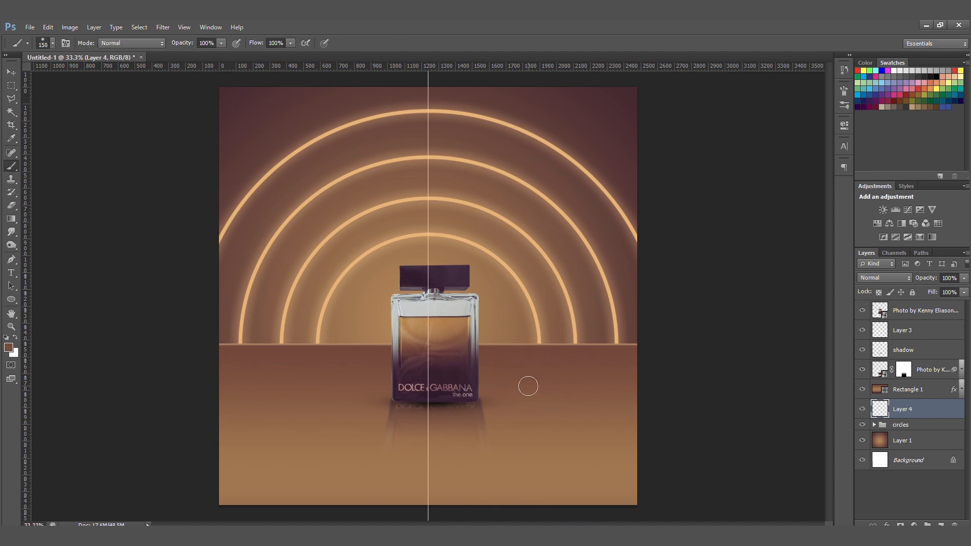
{"action": "key", "text": "i"}
{"action": "left_click", "coordinate": [537, 338]}
{"action": "key", "text": "b"}
{"action": "left_click", "coordinate": [538, 364]}
{"action": "key", "text": "ctrl+bracketright"}
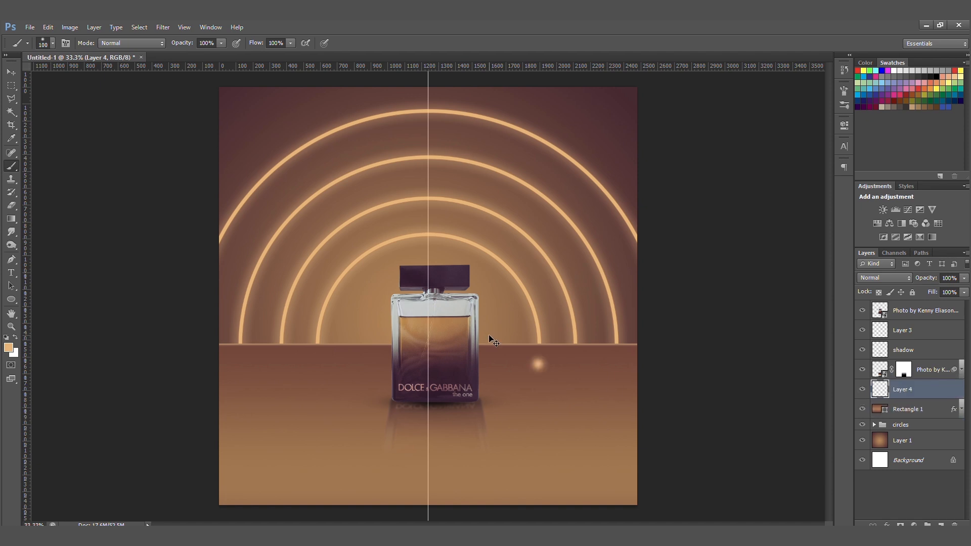
Flatten the dot into a thin glow and place it on the table edge at the innermost arch's right foot.
{"action": "key", "text": "ctrl+t"}
{"action": "mouse_move", "coordinate": [538, 352]}
{"action": "left_mouse_down"}
{"action": "mouse_move", "coordinate": [564, 364]}
{"action": "mouse_move", "coordinate": [547, 348]}
{"action": "left_mouse_up"}
{"action": "key", "text": "Return"}
{"action": "key", "text": "b"}
{"action": "key", "text": "v"}
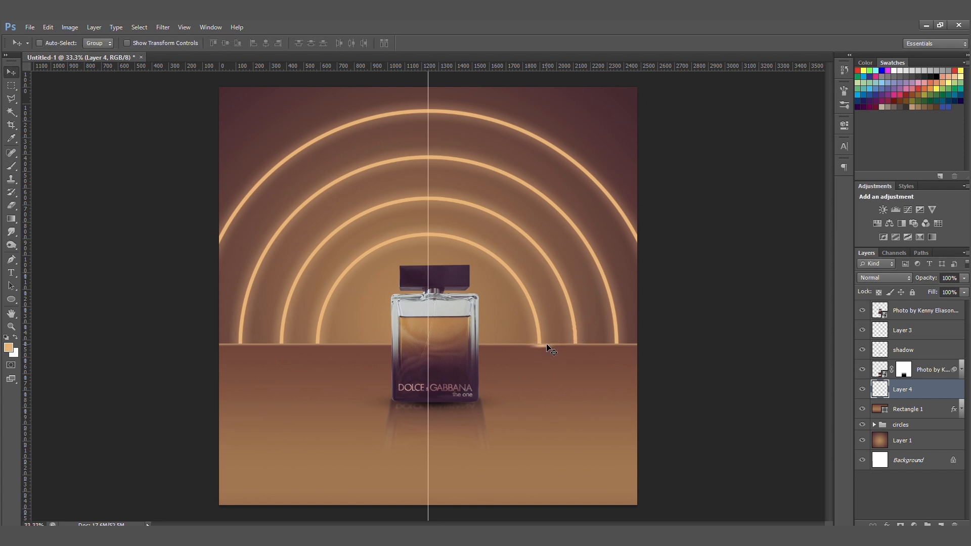
Duplicate the glow twice and shift the copies right to the feet of the second and third arches.
{"action": "key", "text": "ctrl+j"}
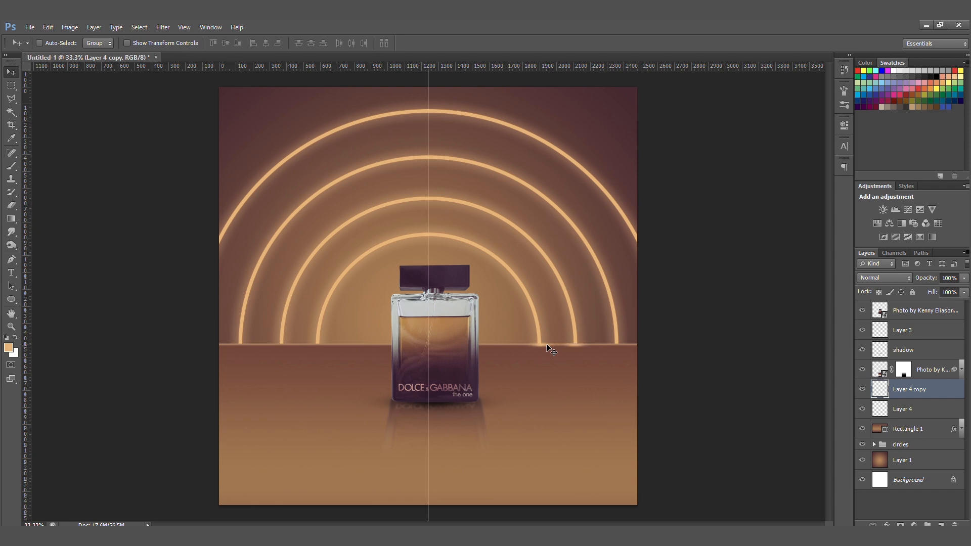
{"action": "key", "text": "ctrl+j"}
{"action": "key", "text": "shift+Right"}
{"action": "key", "text": "shift+Right"}
{"action": "key", "text": "shift+Right"}
{"action": "key", "text": "shift+Right"}
{"action": "key", "text": "shift+Right"}
{"action": "key", "text": "shift+Right"}
{"action": "key", "text": "shift+Right"}
{"action": "key", "text": "shift+Right"}
{"action": "key", "text": "shift+Right"}
{"action": "key", "text": "shift+Right"}
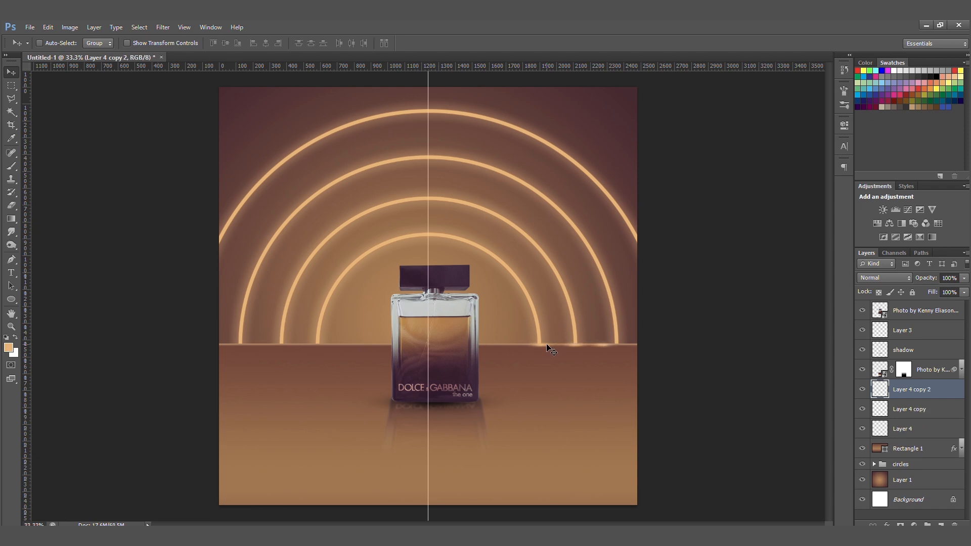
Duplicate the three glow layers together and move the copies to the left feet of the arches.
{"action": "left_click", "coordinate": [915, 430], "text": "shift"}
{"action": "key", "text": "ctrl+j"}
{"action": "left_click_drag", "start_coordinate": [511, 427], "coordinate": [272, 372]}
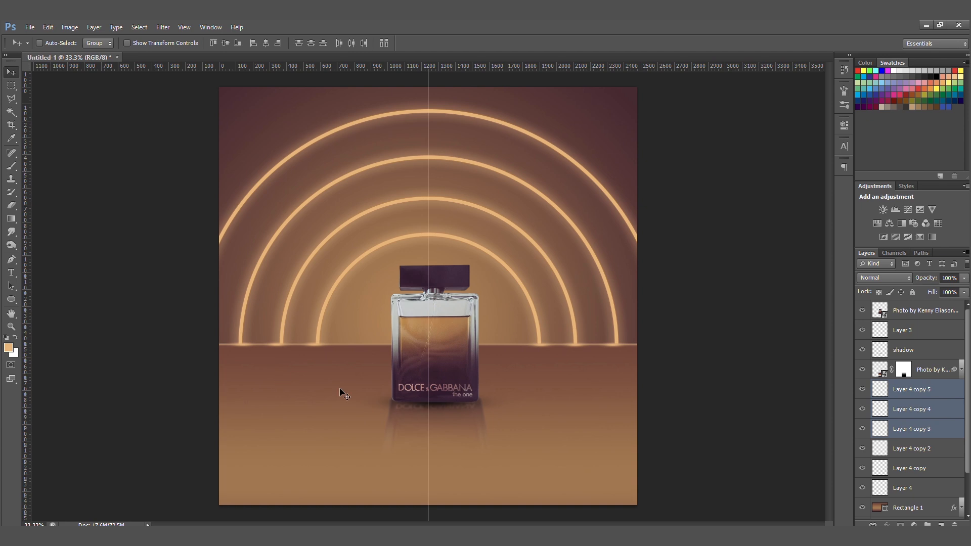
Group the six Layer 4 glow layers and name the group "circles light".
{"action": "left_click", "coordinate": [925, 495], "text": "shift"}
{"action": "left_click", "coordinate": [925, 495]}
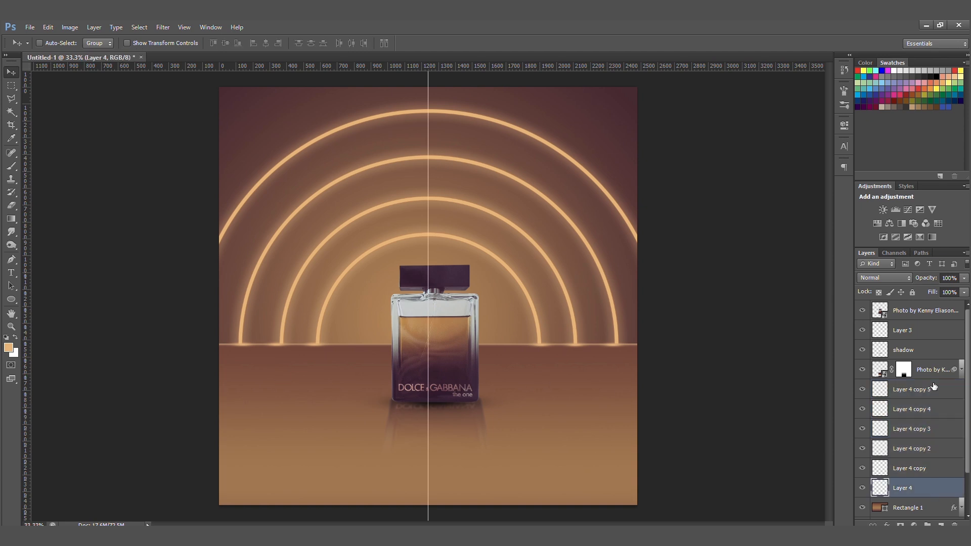
{"action": "left_click", "coordinate": [918, 394], "text": "shift"}
{"action": "key", "text": "ctrl+j"}
{"action": "key", "text": "ctrl+g"}
{"action": "double_click", "coordinate": [902, 385]}
{"action": "type", "text": "circles li"}
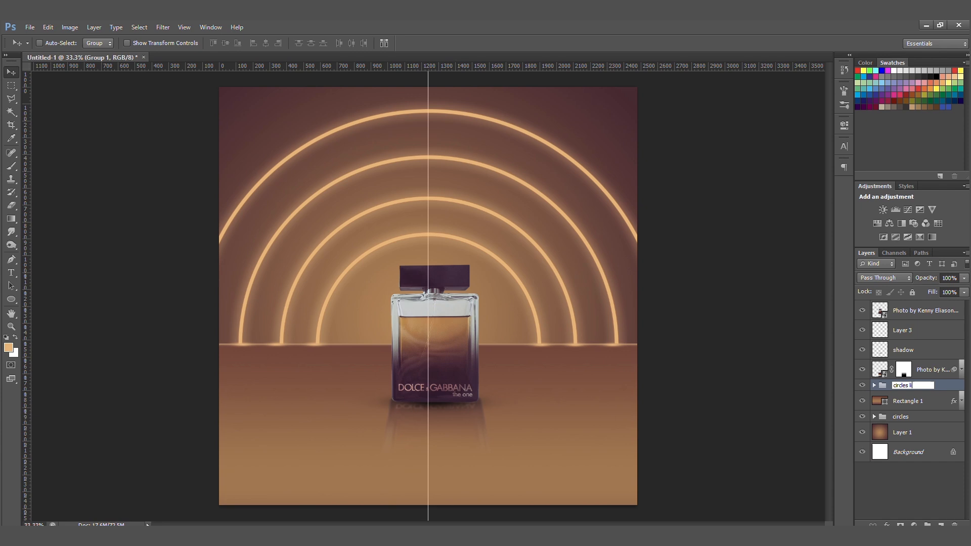
{"action": "type", "text": "ght"}
{"action": "key", "text": "Return"}
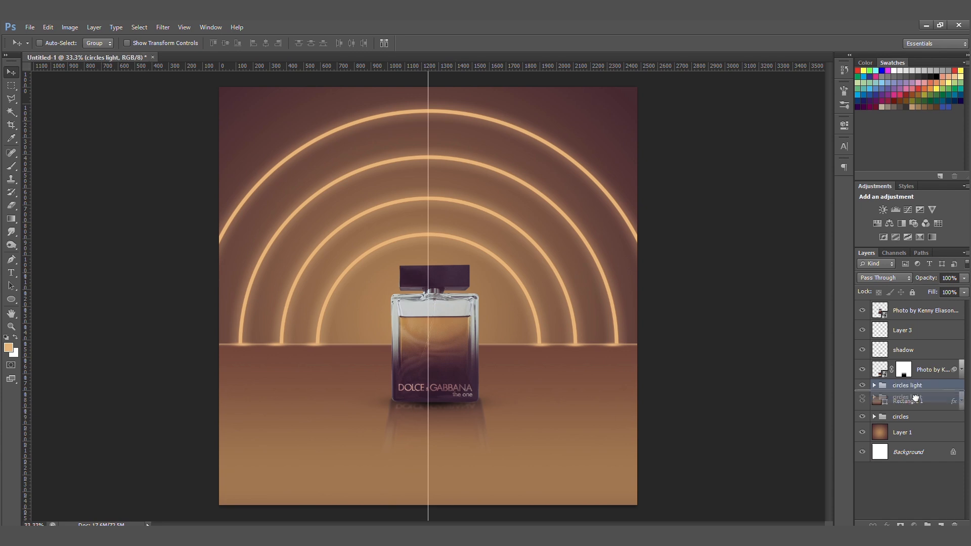
Duplicate the circles group, convert the copy to a smart object, and place it directly above Rectangle 1.
{"action": "left_click", "coordinate": [917, 418]}
{"action": "key", "text": "ctrl+j"}
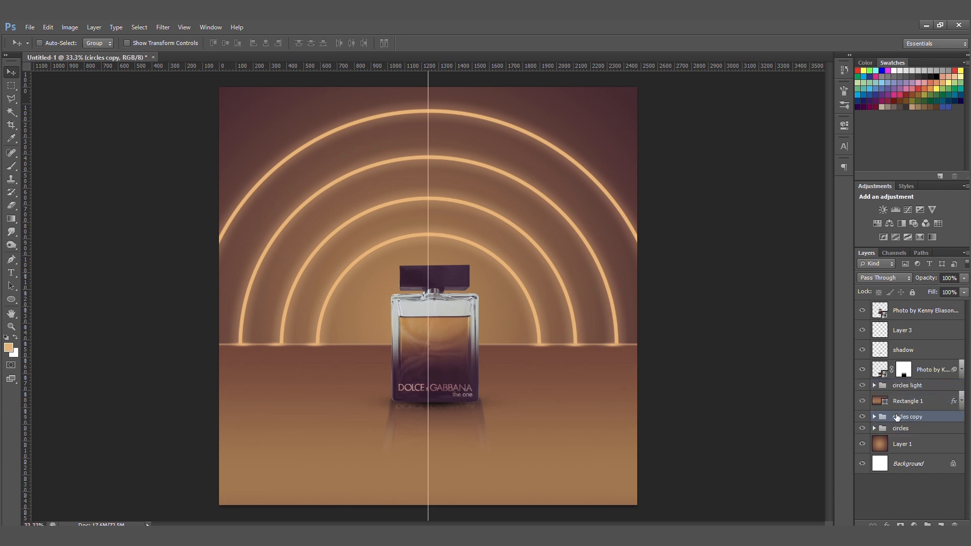
{"action": "right_click", "coordinate": [896, 416]}
{"action": "left_click", "coordinate": [846, 207]}
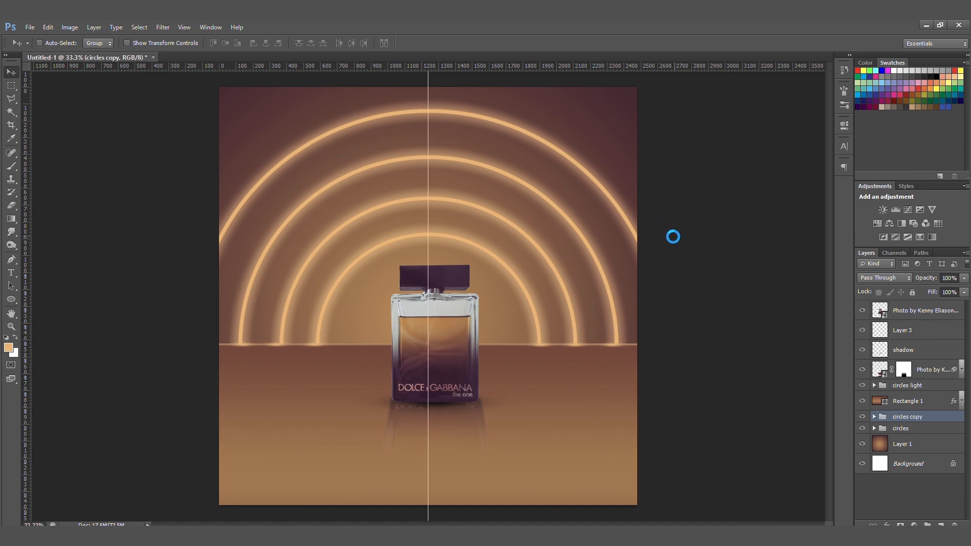
{"action": "key", "text": "ctrl+t"}
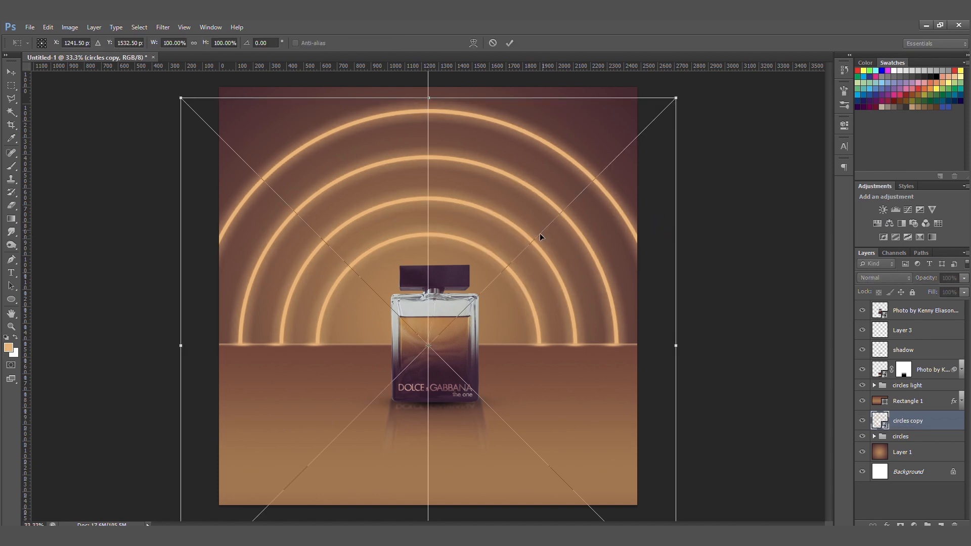
{"action": "key", "text": "Return"}
{"action": "left_click_drag", "start_coordinate": [936, 419], "coordinate": [935, 396]}
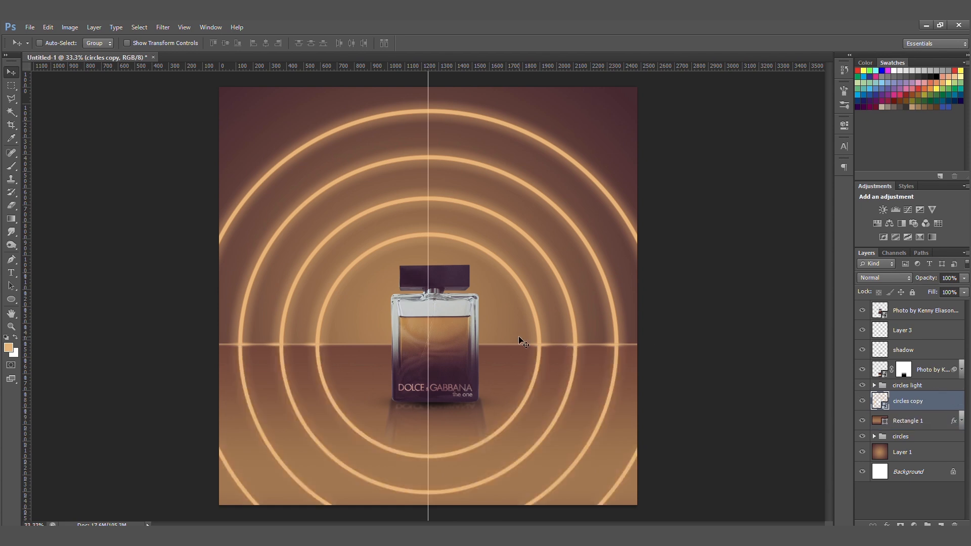
Rasterize the circles copy and erase its upper half within a rectangular selection covering the canvas above the table edge.
{"action": "key", "text": "ctrl+minus"}
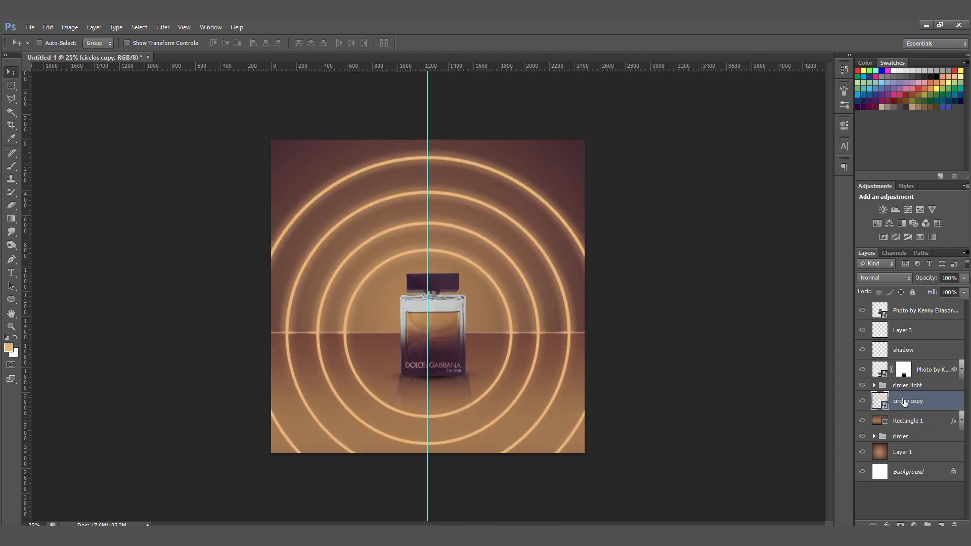
{"action": "key", "text": "m"}
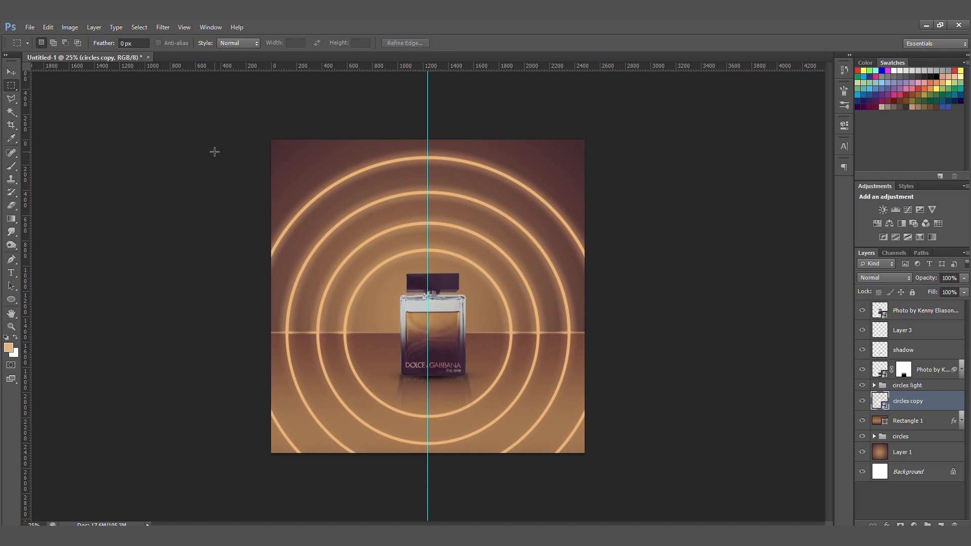
{"action": "mouse_move", "coordinate": [272, 141]}
{"action": "left_mouse_down"}
{"action": "mouse_move", "coordinate": [530, 339]}
{"action": "mouse_move", "coordinate": [585, 333]}
{"action": "left_mouse_up"}
{"action": "key", "text": "b"}
{"action": "key", "text": "e"}
{"action": "left_click", "coordinate": [577, 303]}
{"action": "key", "text": "Return"}
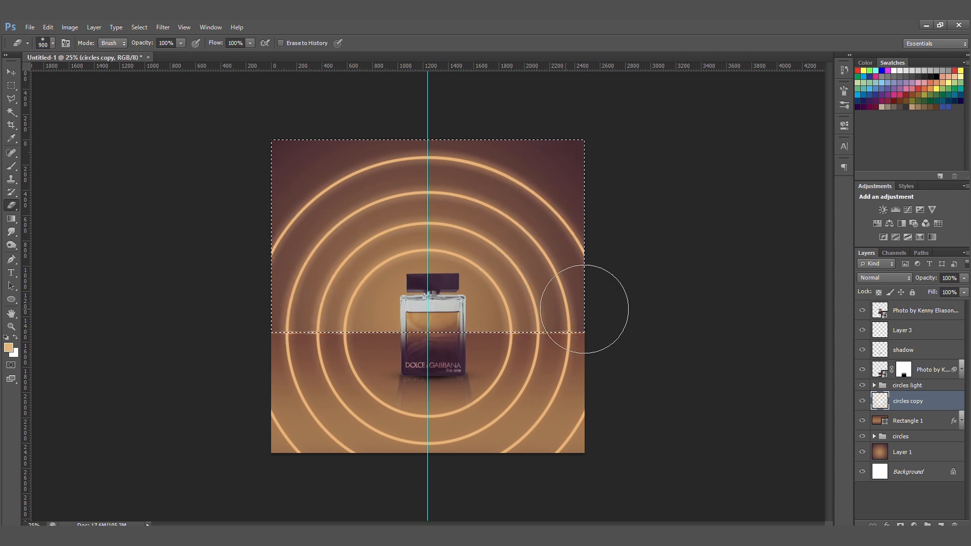
{"action": "key", "text": "ctrl+d"}
Add a layer mask to the circles copy and fade its lower part into the table with a black-to-white linear gradient.
{"action": "key", "text": "w"}
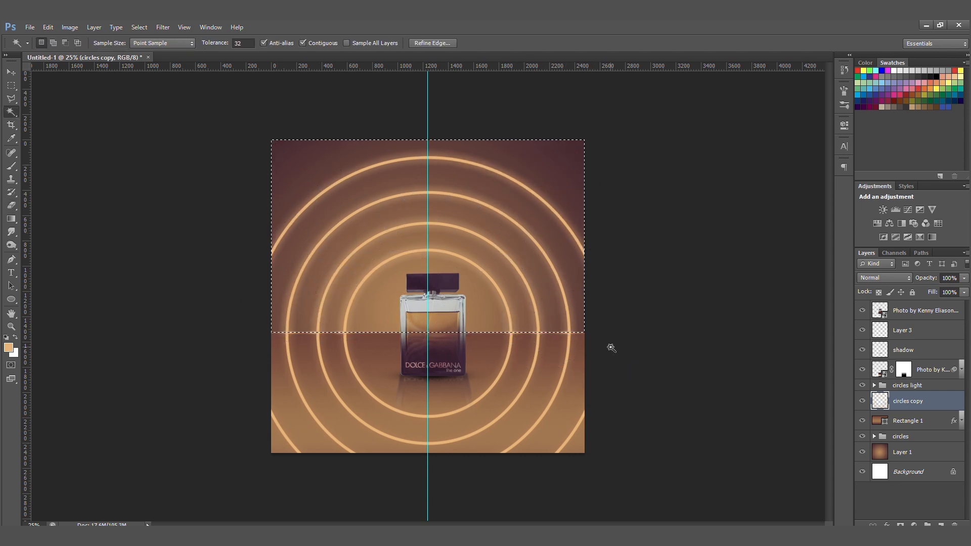
{"action": "key", "text": "v"}
{"action": "left_click", "coordinate": [900, 524]}
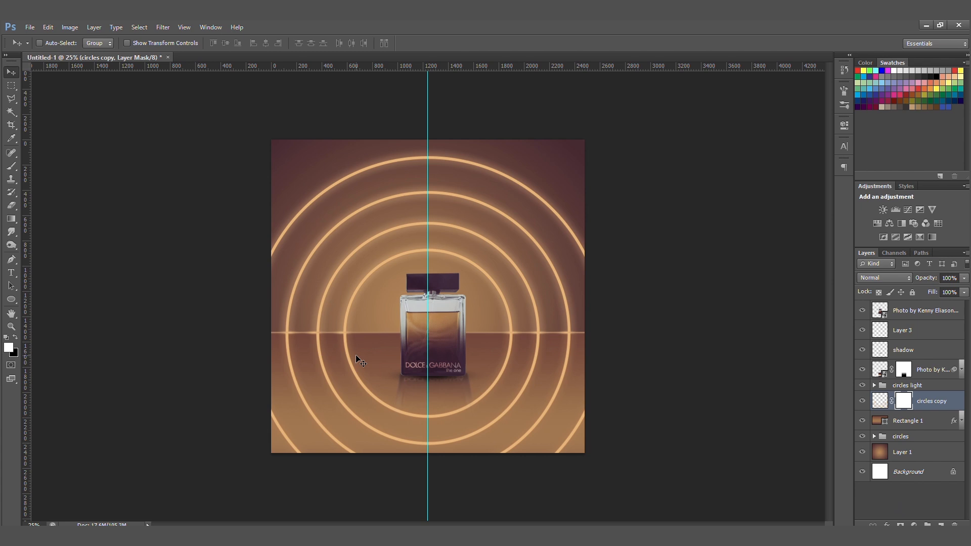
{"action": "key", "text": "g"}
{"action": "left_click_drag", "start_coordinate": [424, 427], "coordinate": [417, 417]}
{"action": "left_click_drag", "start_coordinate": [421, 367], "coordinate": [431, 396]}
{"action": "left_click_drag", "start_coordinate": [434, 331], "coordinate": [434, 339]}
{"action": "left_click_drag", "start_coordinate": [443, 373], "coordinate": [444, 317]}
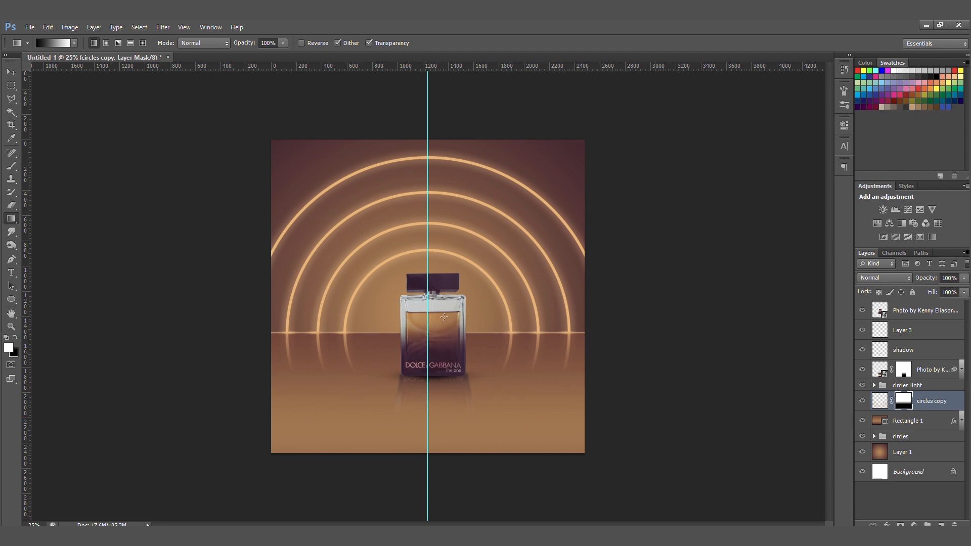
Flare the bottom of the circles reflection about 14° with a perspective transform and move it down onto the table.
{"action": "key", "text": "ctrl+t"}
{"action": "right_click", "coordinate": [512, 351]}
{"action": "left_click", "coordinate": [445, 372]}
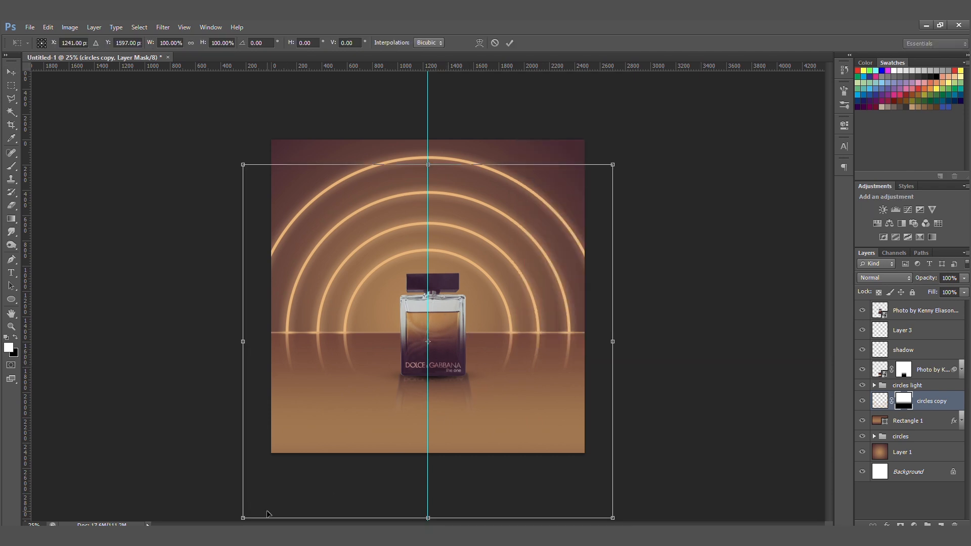
{"action": "left_click_drag", "start_coordinate": [243, 495], "coordinate": [153, 445]}
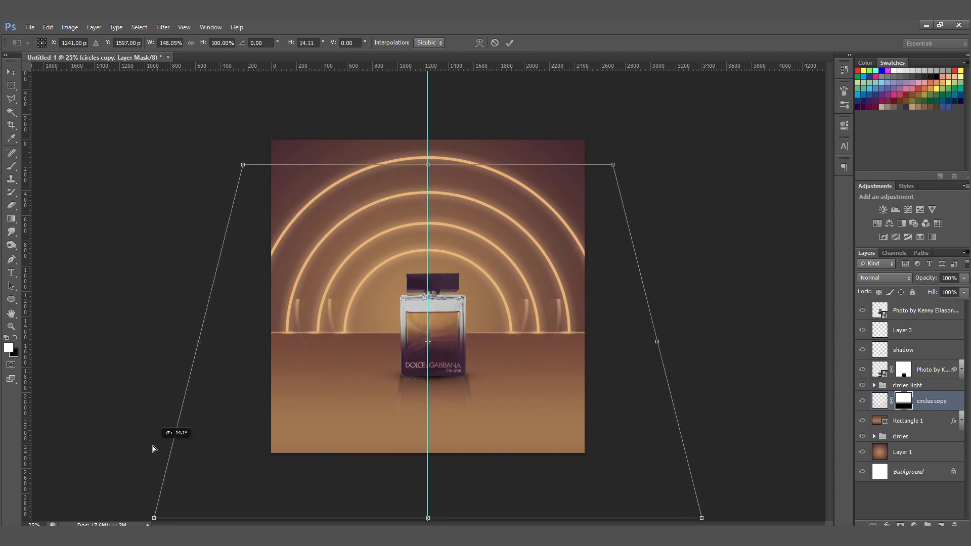
{"action": "mouse_move", "coordinate": [362, 350]}
{"action": "left_mouse_down"}
{"action": "mouse_move", "coordinate": [370, 365]}
{"action": "mouse_move", "coordinate": [374, 344]}
{"action": "left_mouse_up"}
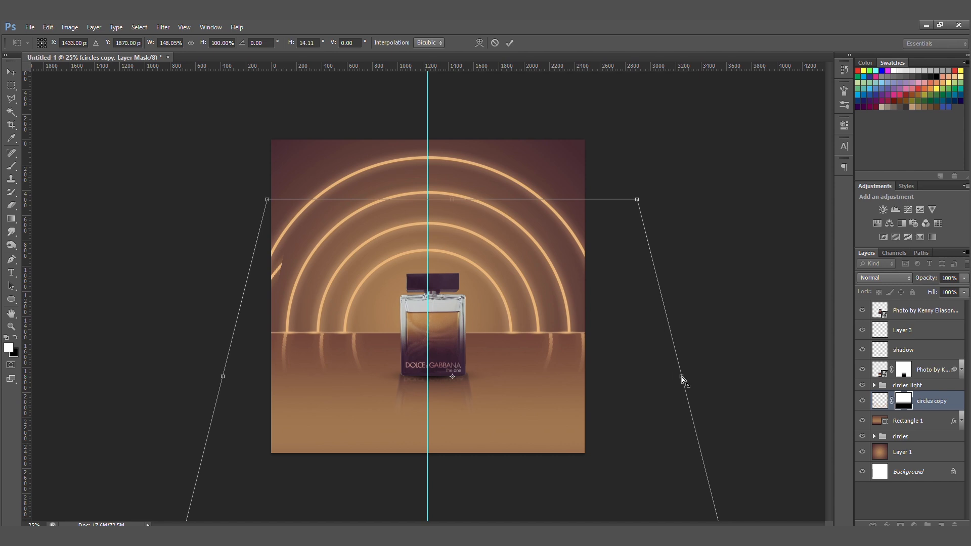
{"action": "key", "text": "Return"}
{"action": "key", "text": "ctrl+g"}
{"action": "key", "text": "ctrl+t"}
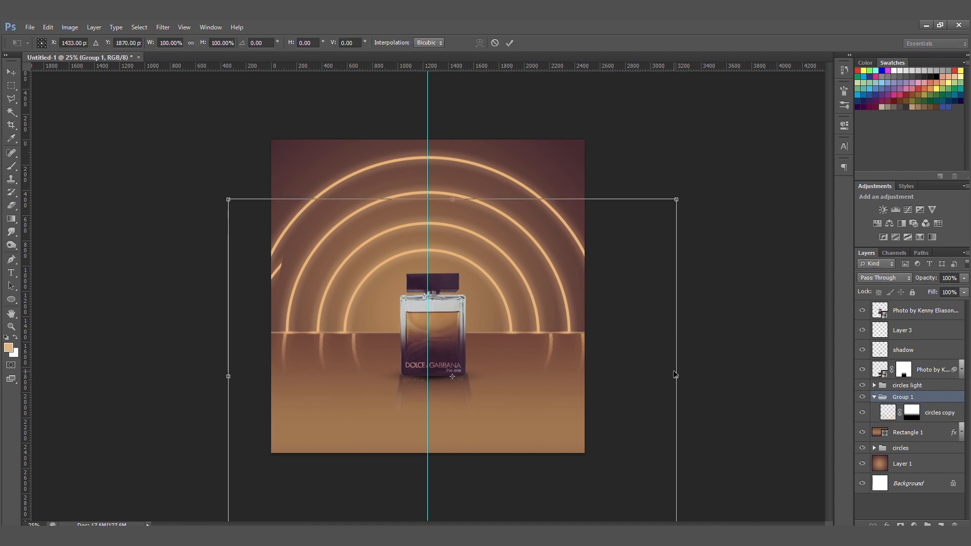
{"action": "key", "text": "Escape"}
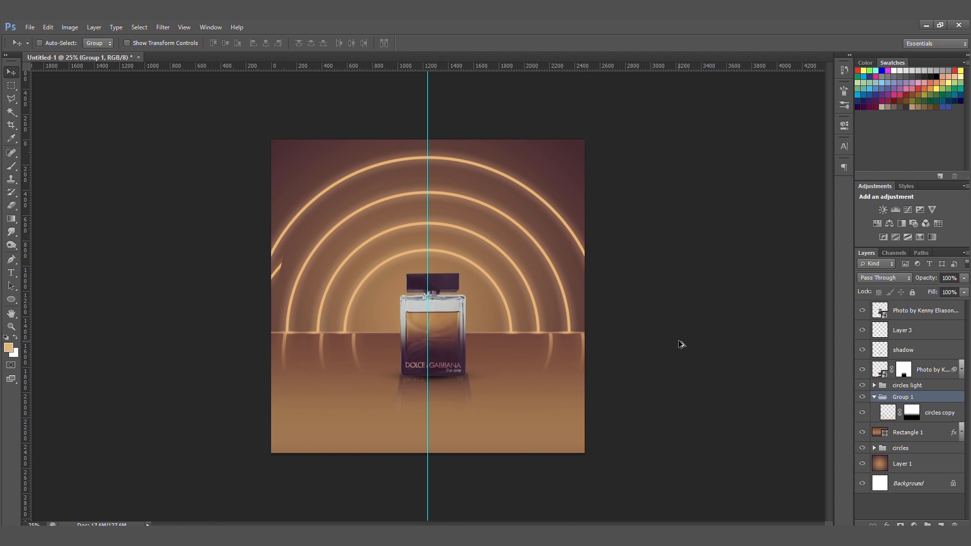
{"action": "key", "text": "ctrl+shift+g"}
Narrow the circles reflection to line up under the arches' feet and erase the stray arc pieces near both canvas edges.
{"action": "key", "text": "ctrl+t"}
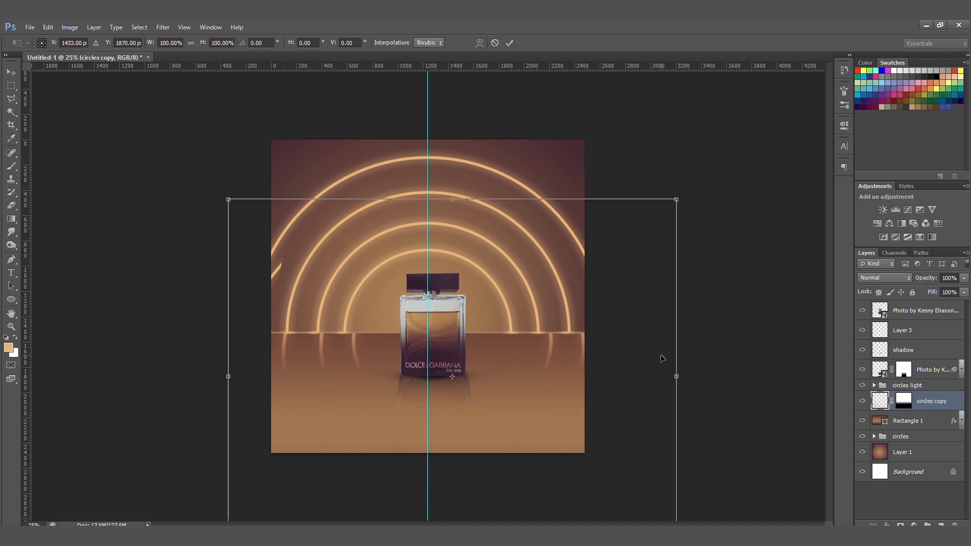
{"action": "left_click_drag", "start_coordinate": [660, 376], "coordinate": [623, 370]}
{"action": "left_click_drag", "start_coordinate": [240, 379], "coordinate": [237, 377]}
{"action": "key", "text": "Return"}
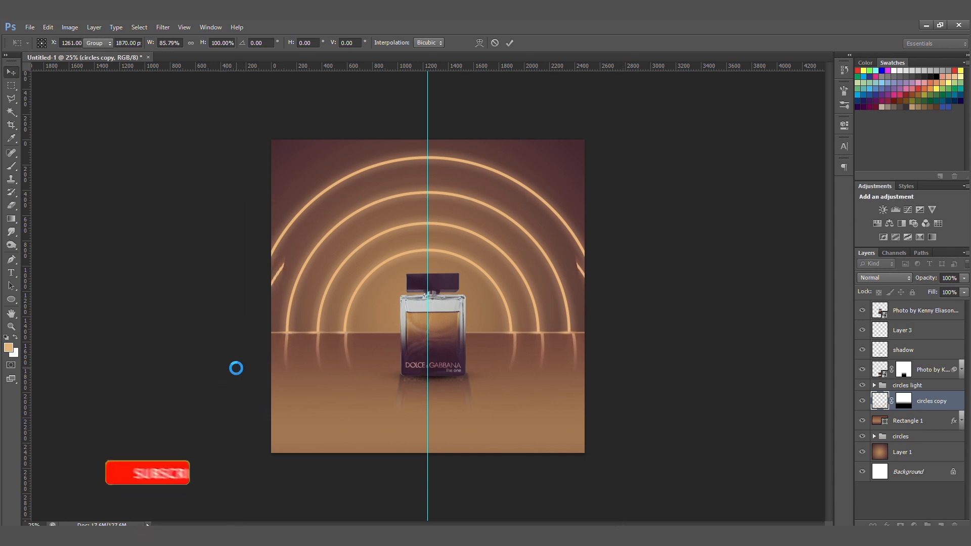
{"action": "key", "text": "e"}
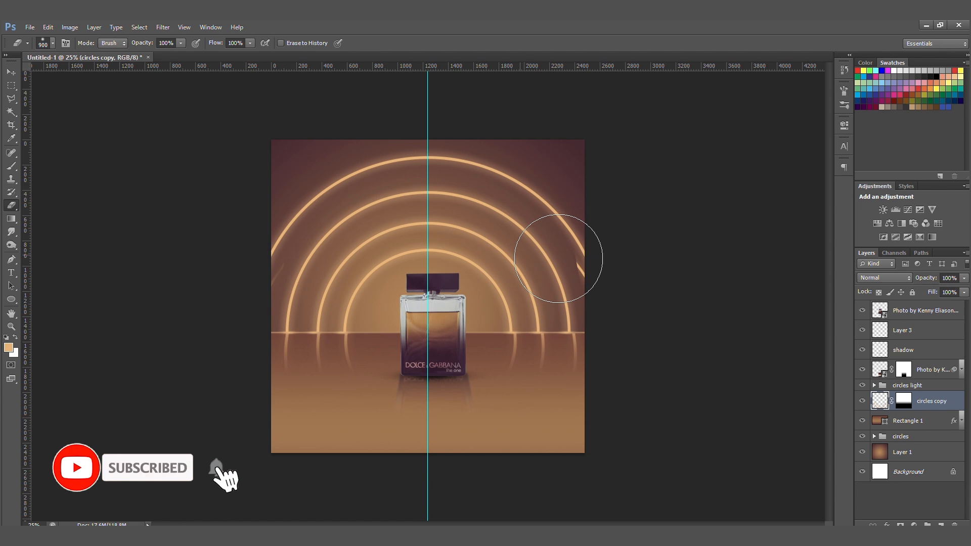
{"action": "left_click", "coordinate": [601, 258]}
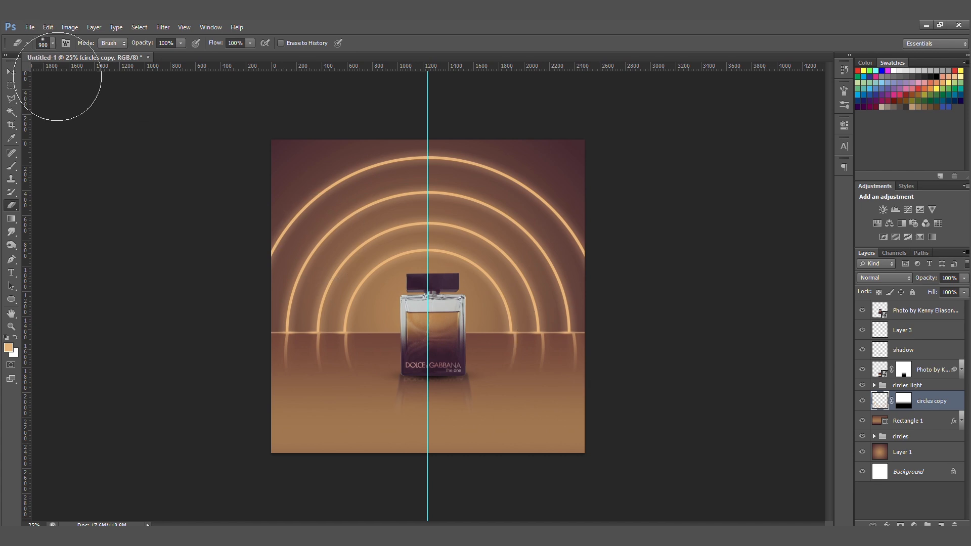
Fine-tune the circles reflection's width to about 98.8% so it meets the arches at the table edge.
{"action": "key", "text": "ctrl+t"}
{"action": "left_click_drag", "start_coordinate": [620, 414], "coordinate": [619, 415]}
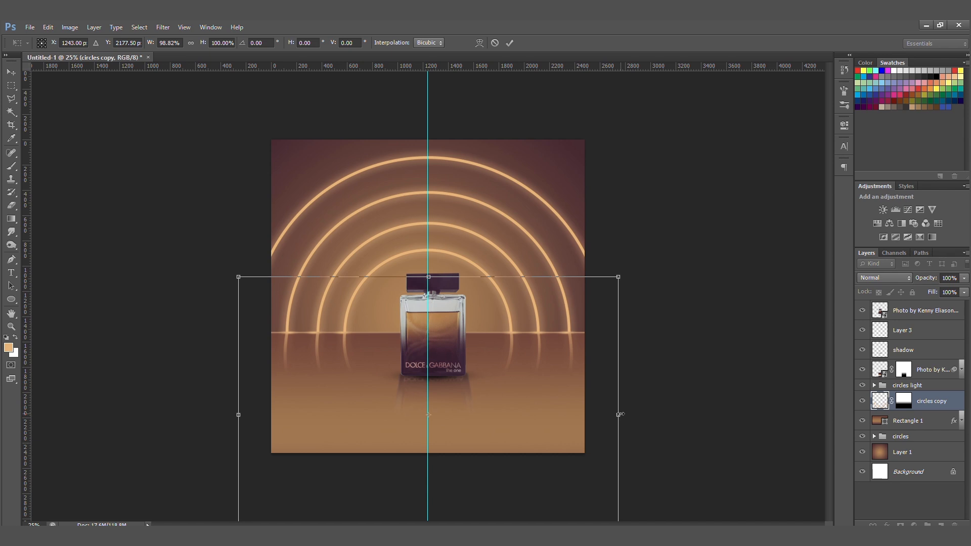
{"action": "key", "text": "Return"}
{"action": "key", "text": "ctrl+minus"}
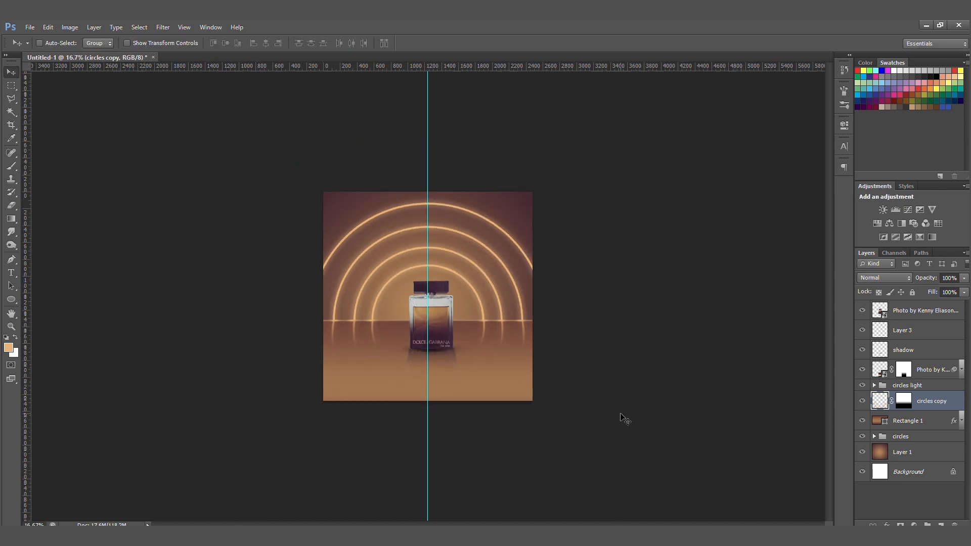
{"action": "key", "text": "ctrl+plus"}
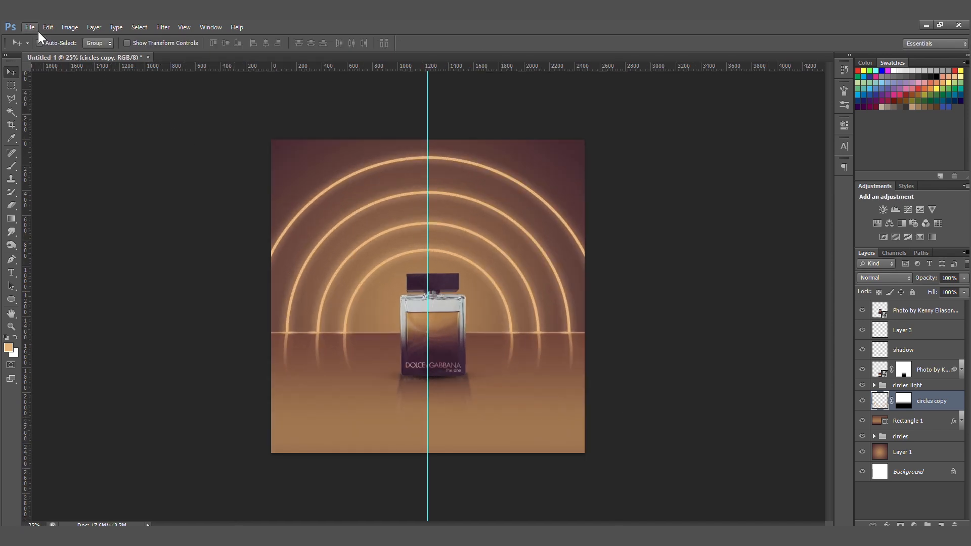
Add a Levels adjustment clipped to the bottle photo with input levels of about 12, 1.34 and 206.
{"action": "key", "text": "ctrl+plus"}
{"action": "left_click", "coordinate": [920, 311]}
{"action": "left_click", "coordinate": [914, 524]}
{"action": "left_click", "coordinate": [804, 254]}
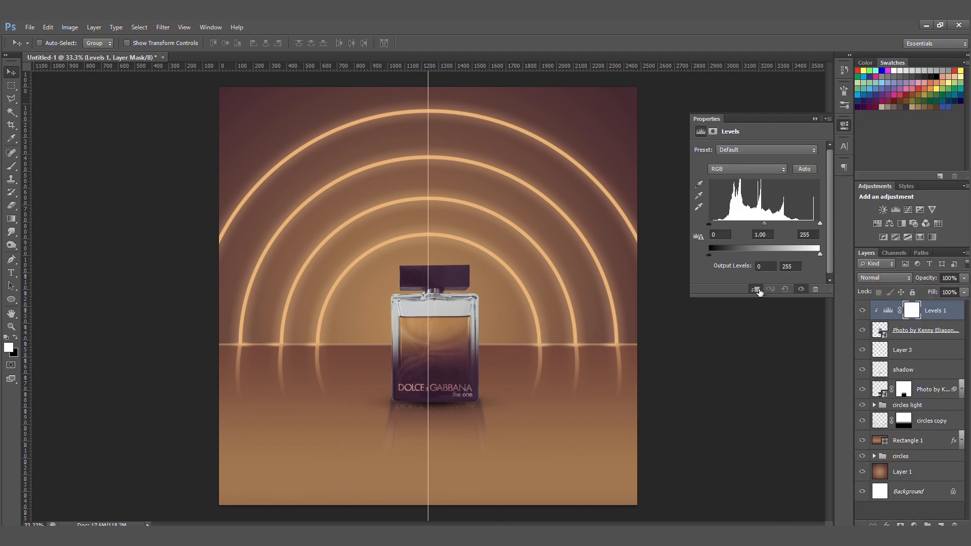
{"action": "left_click_drag", "start_coordinate": [759, 224], "coordinate": [713, 225]}
{"action": "left_click_drag", "start_coordinate": [820, 224], "coordinate": [798, 224]}
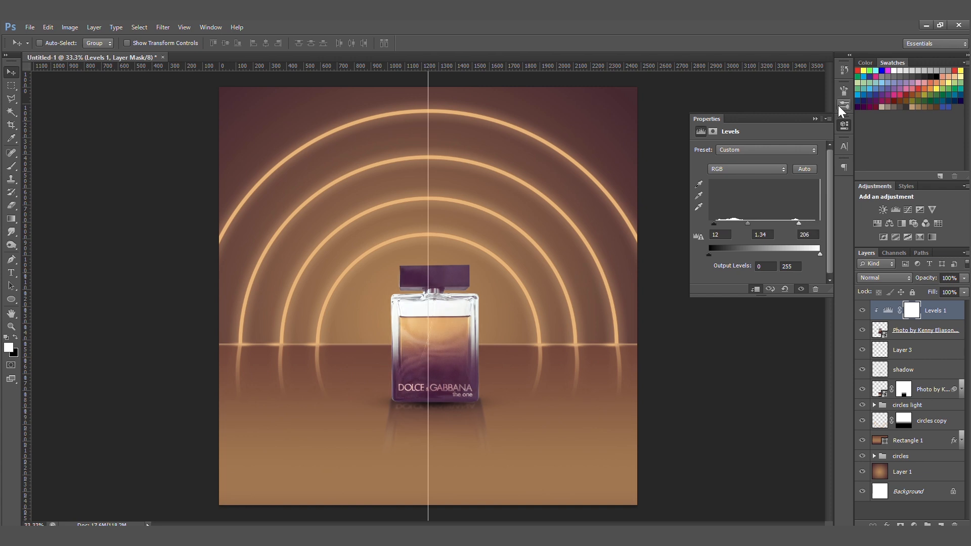
{"action": "left_click", "coordinate": [815, 119]}
Paint black on the Levels mask with a soft brush enlarged to 800 px to remove the brightening from part of the bottle.
{"action": "key", "text": "b"}
{"action": "key", "text": "x"}
{"action": "key", "text": "bracketright"}
{"action": "key", "text": "bracketright"}
{"action": "key", "text": "bracketright"}
{"action": "key", "text": "bracketright"}
{"action": "key", "text": "bracketright"}
{"action": "key", "text": "bracketright"}
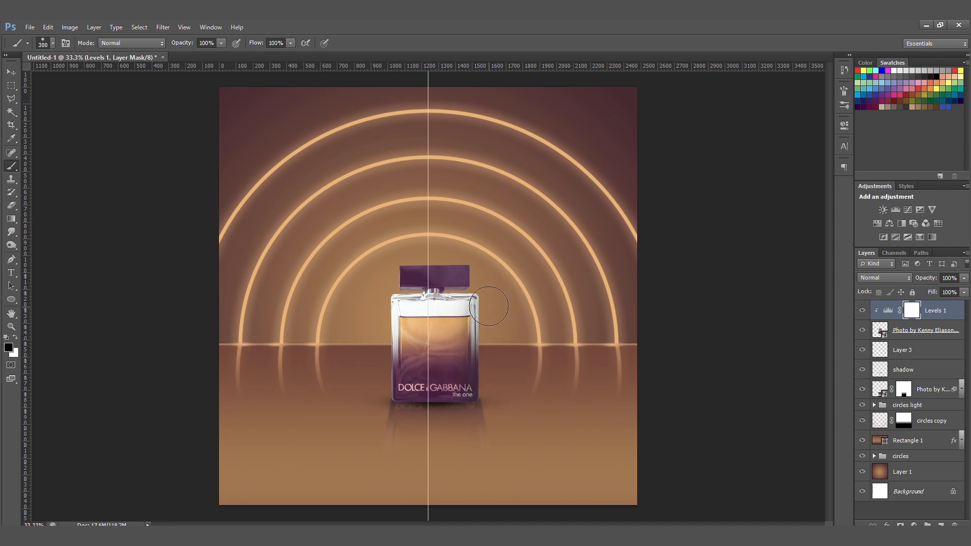
{"action": "key", "text": "bracketright"}
{"action": "key", "text": "bracketright"}
{"action": "key", "text": "bracketright"}
{"action": "key", "text": "bracketright"}
{"action": "key", "text": "bracketright"}
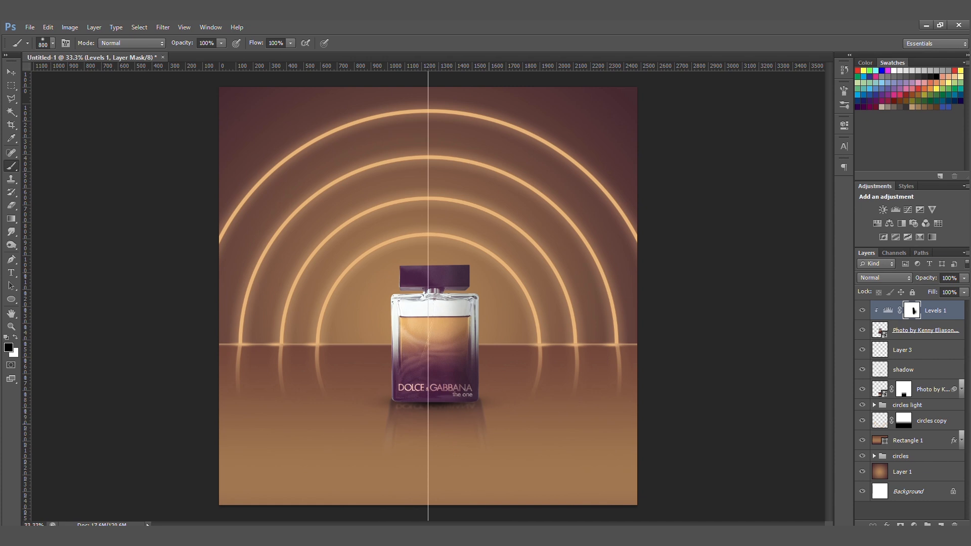
{"action": "key", "text": "v"}
{"action": "key", "text": "ctrl+minus"}
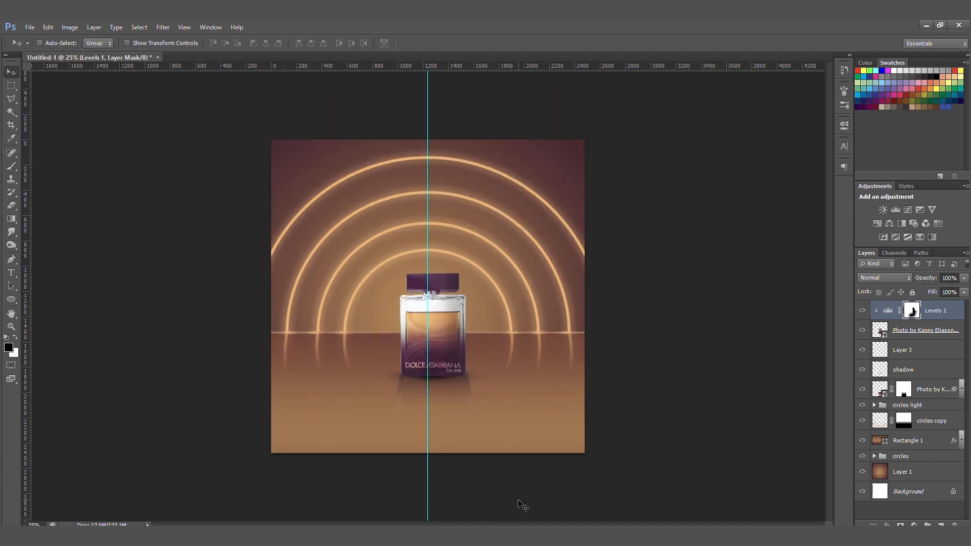
Add a new top layer and paint one soft white 200 px dot between the arches above and right of the bottle.
{"action": "key", "text": "b"}
{"action": "left_click", "coordinate": [941, 524]}
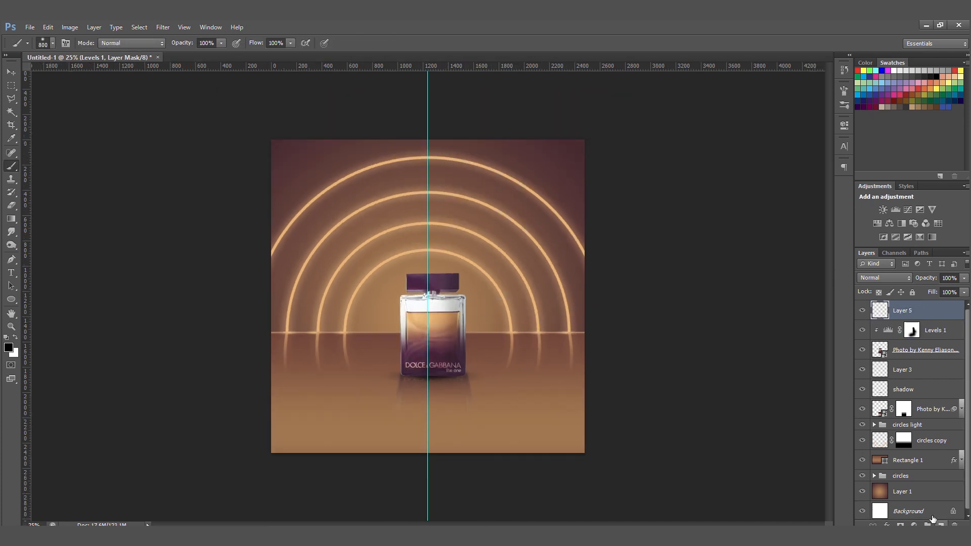
{"action": "key", "text": "x"}
{"action": "key", "text": "bracketleft"}
{"action": "key", "text": "bracketleft"}
{"action": "key", "text": "bracketleft"}
{"action": "key", "text": "bracketleft"}
{"action": "key", "text": "bracketleft"}
{"action": "key", "text": "bracketleft"}
{"action": "key", "text": "bracketleft"}
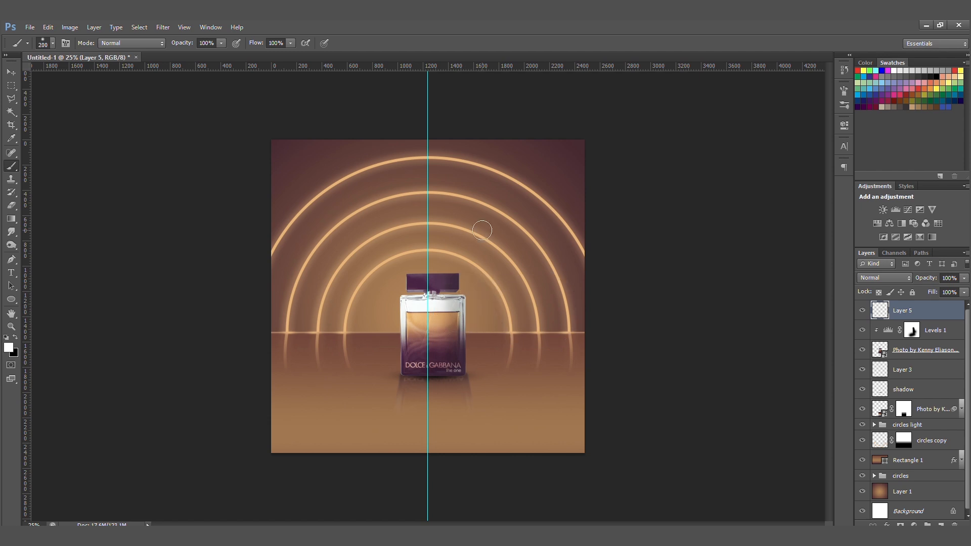
{"action": "left_click", "coordinate": [482, 218]}
Stretch the white dot to about 194% height and squeeze its width into a thin vertical light streak.
{"action": "key", "text": "ctrl+t"}
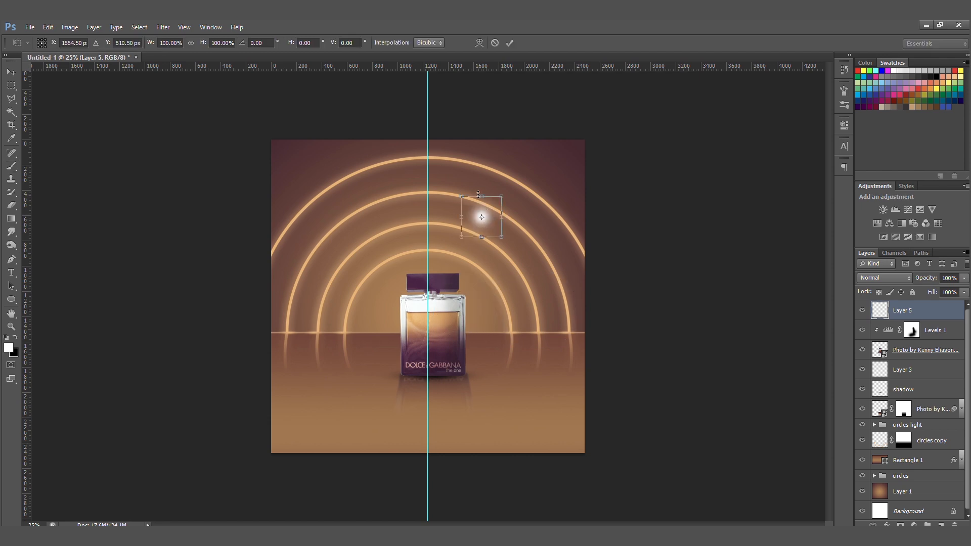
{"action": "left_click_drag", "start_coordinate": [483, 175], "coordinate": [482, 177]}
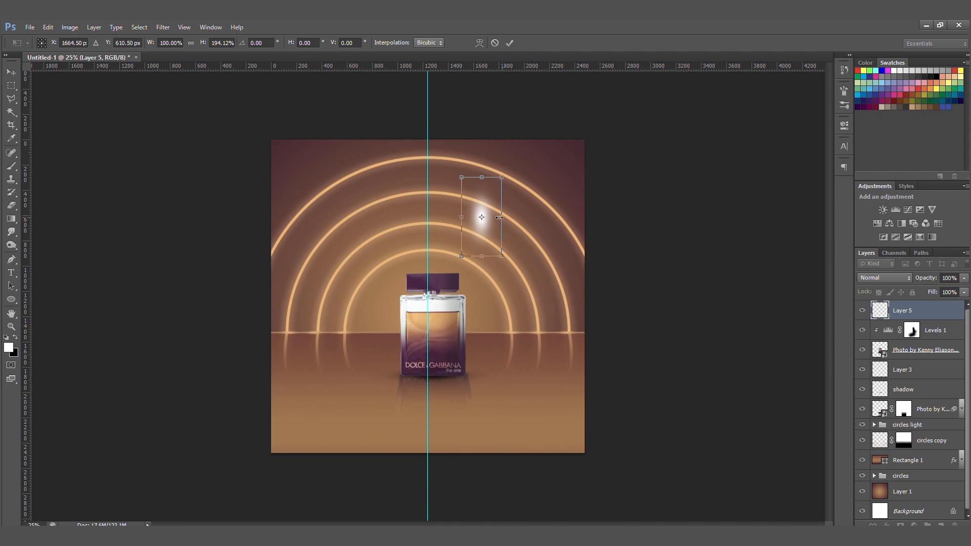
{"action": "left_click_drag", "start_coordinate": [501, 217], "coordinate": [485, 217]}
{"action": "key", "text": "Return"}
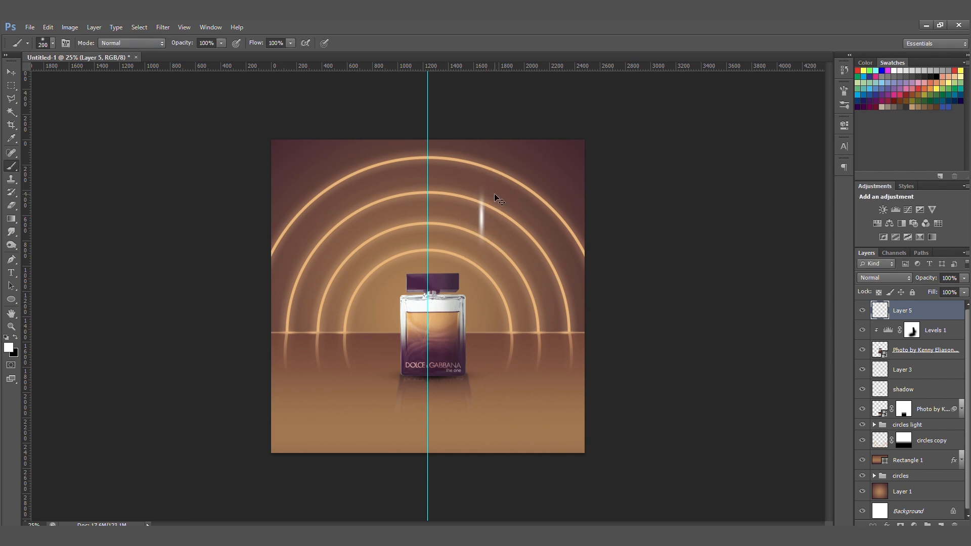
Duplicate the light streak, rotate the copy 90° clockwise and narrow it, and paint one soft white dot at the crossing for a sparkle.
{"action": "key", "text": "ctrl+j"}
{"action": "key", "text": "ctrl+t"}
{"action": "right_click", "coordinate": [482, 213]}
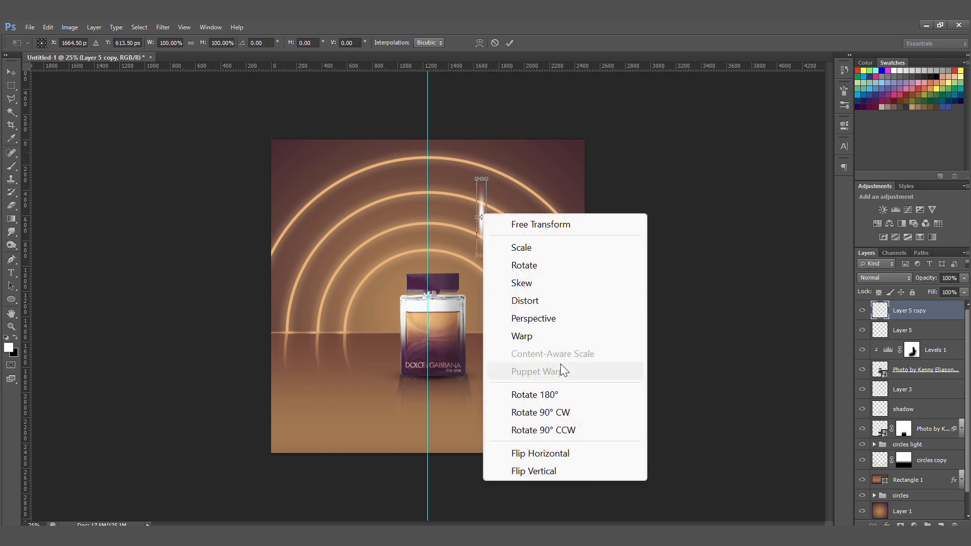
{"action": "left_click", "coordinate": [561, 411]}
{"action": "left_click_drag", "start_coordinate": [507, 217], "coordinate": [501, 217]}
{"action": "key", "text": "Return"}
{"action": "key", "text": "b"}
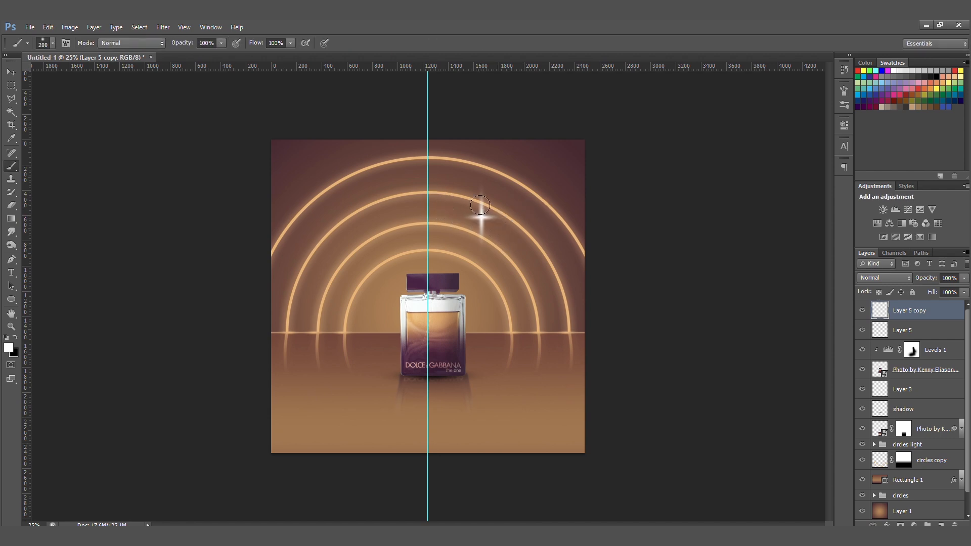
{"action": "left_click", "coordinate": [481, 216]}
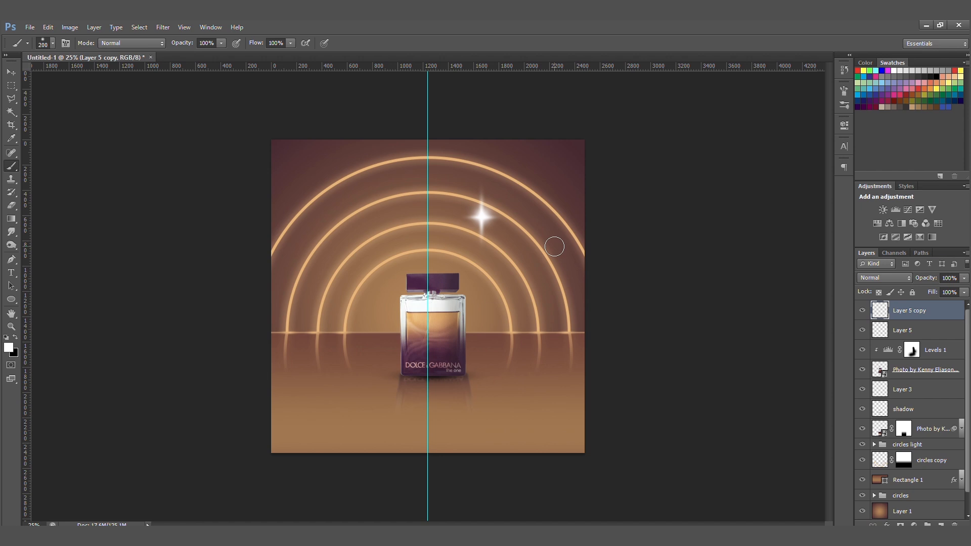
Convert the two sparkle layers into a single smart object and rename it spark.
{"action": "left_click", "coordinate": [917, 333], "text": "shift"}
{"action": "right_click", "coordinate": [908, 328]}
{"action": "left_click", "coordinate": [796, 152]}
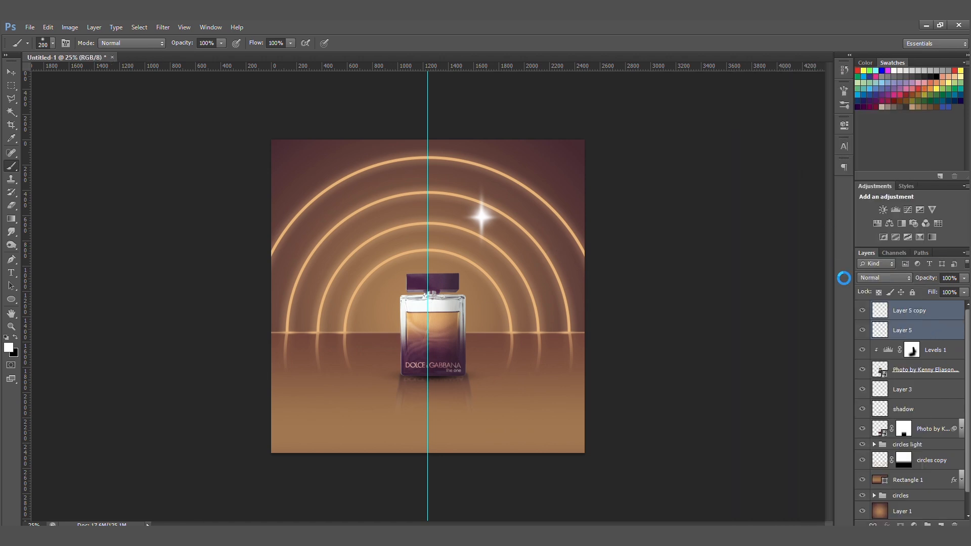
{"action": "key", "text": "v"}
{"action": "double_click", "coordinate": [909, 311]}
{"action": "type", "text": "spark"}
{"action": "key", "text": "Return"}
Shrink the spark and place it on the left edge of the bottle's glass.
{"action": "key", "text": "ctrl+t"}
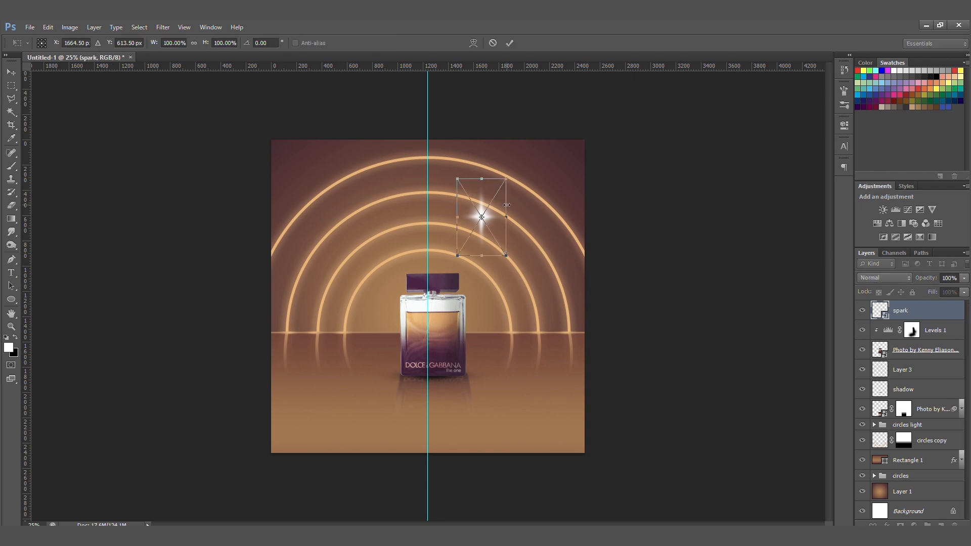
{"action": "left_click_drag", "start_coordinate": [491, 221], "coordinate": [403, 301]}
{"action": "key", "text": "Return"}
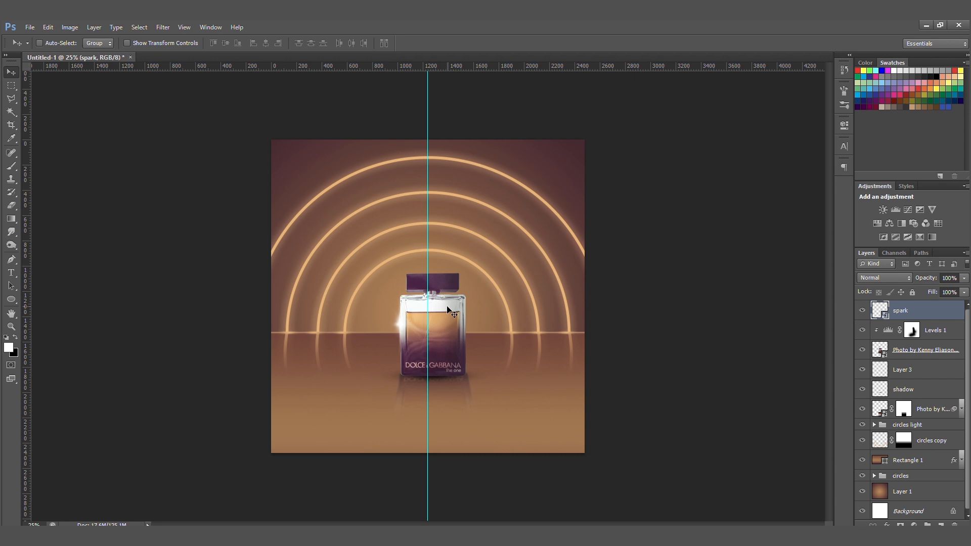
Duplicate the spark, reshape the copy with Free Transform and position it on the upper-left corner of the bottle cap.
{"action": "key", "text": "ctrl+j"}
{"action": "left_click_drag", "start_coordinate": [417, 322], "coordinate": [415, 256]}
{"action": "key", "text": "ctrl+t"}
{"action": "left_click_drag", "start_coordinate": [436, 290], "coordinate": [423, 278]}
{"action": "key", "text": "Return"}
{"action": "key", "text": "shift+Left"}
{"action": "key", "text": "shift+Left"}
{"action": "key", "text": "shift+Left"}
{"action": "key", "text": "shift+Left"}
{"action": "key", "text": "shift+Left"}
{"action": "key", "text": "shift+Left"}
{"action": "key", "text": "shift+Up"}
{"action": "key", "text": "shift+Up"}
{"action": "key", "text": "shift+Up"}
{"action": "key", "text": "shift+Right"}
{"action": "key", "text": "shift+Right"}
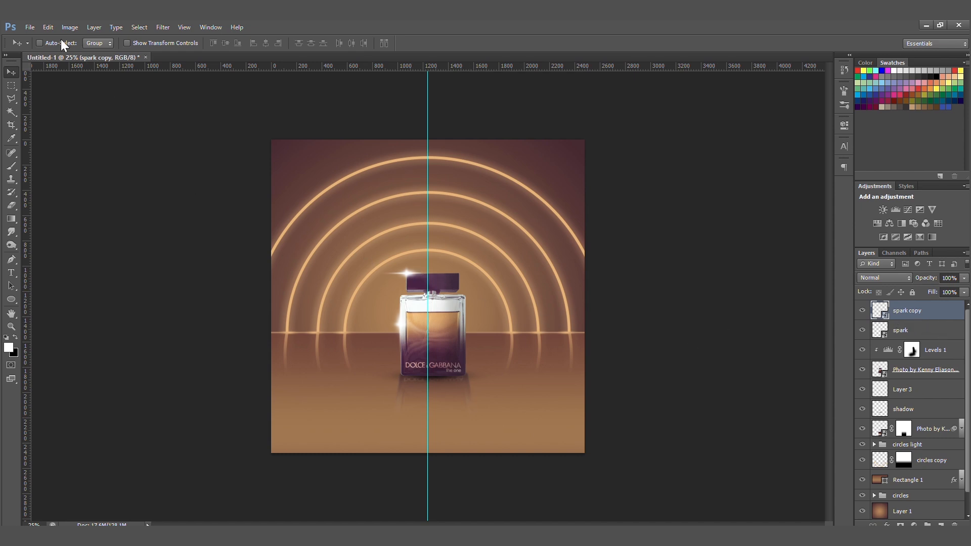
Place the big light image over the composition and enlarge it to about 174%.
{"action": "left_click", "coordinate": [30, 27]}
{"action": "left_click", "coordinate": [65, 276]}
{"action": "left_click", "coordinate": [447, 161]}
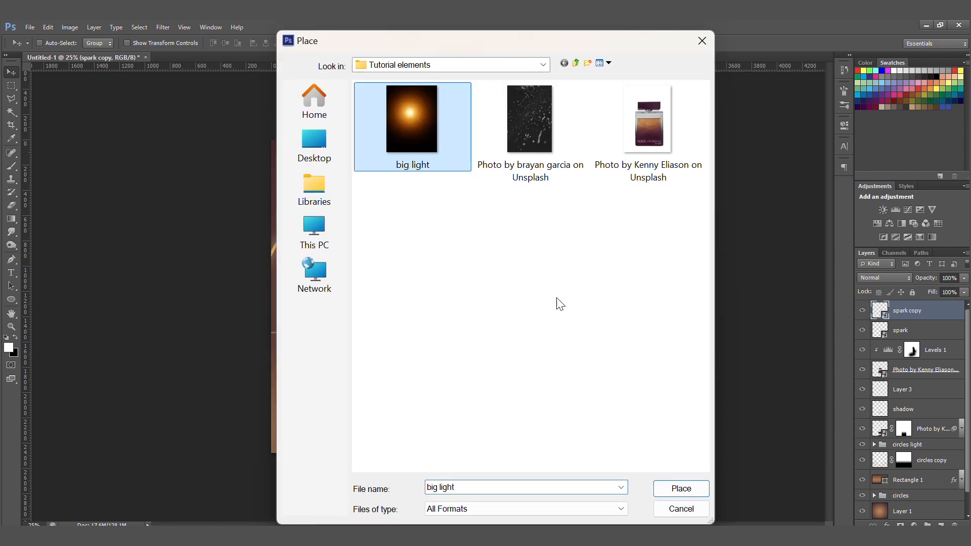
{"action": "left_click", "coordinate": [678, 488]}
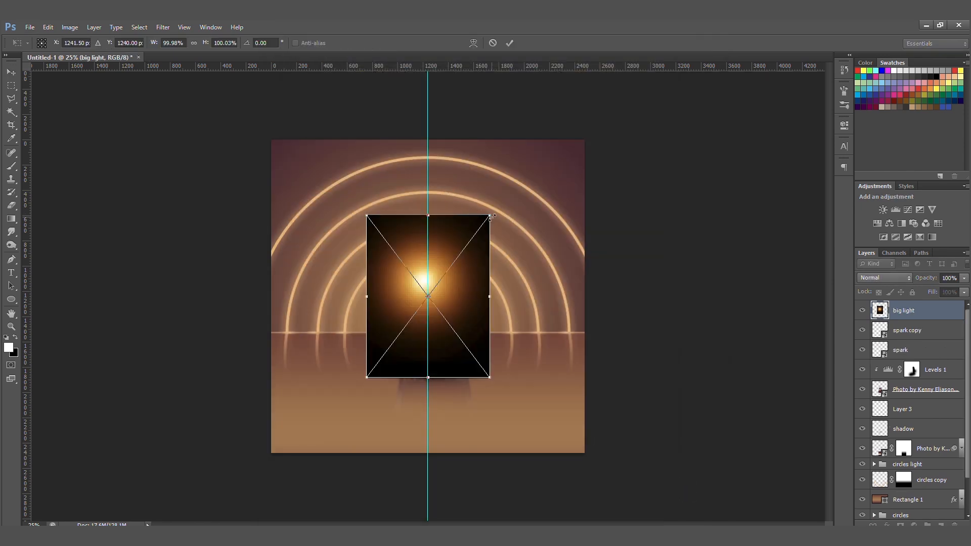
{"action": "left_click_drag", "start_coordinate": [547, 183], "coordinate": [560, 169]}
{"action": "key", "text": "Return"}
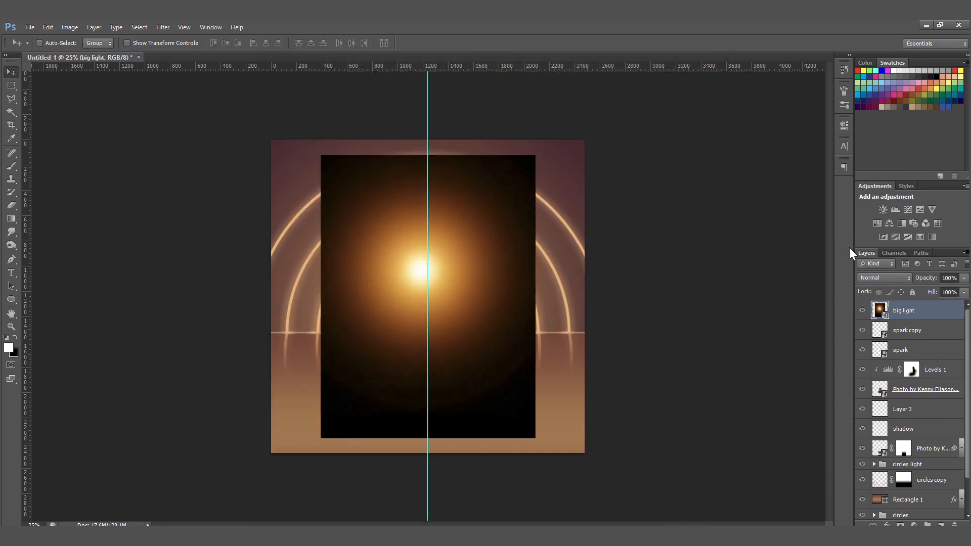
Set the big light layer's blend mode to Screen.
{"action": "left_click", "coordinate": [887, 277]}
{"action": "left_click", "coordinate": [873, 136]}
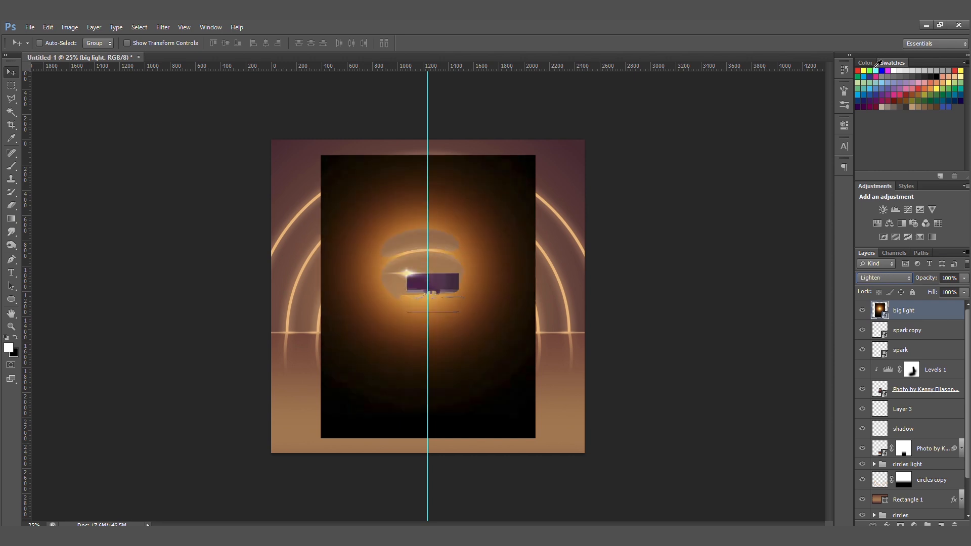
{"action": "key", "text": "Down"}
{"action": "key", "text": "Down"}
{"action": "key", "text": "Up"}
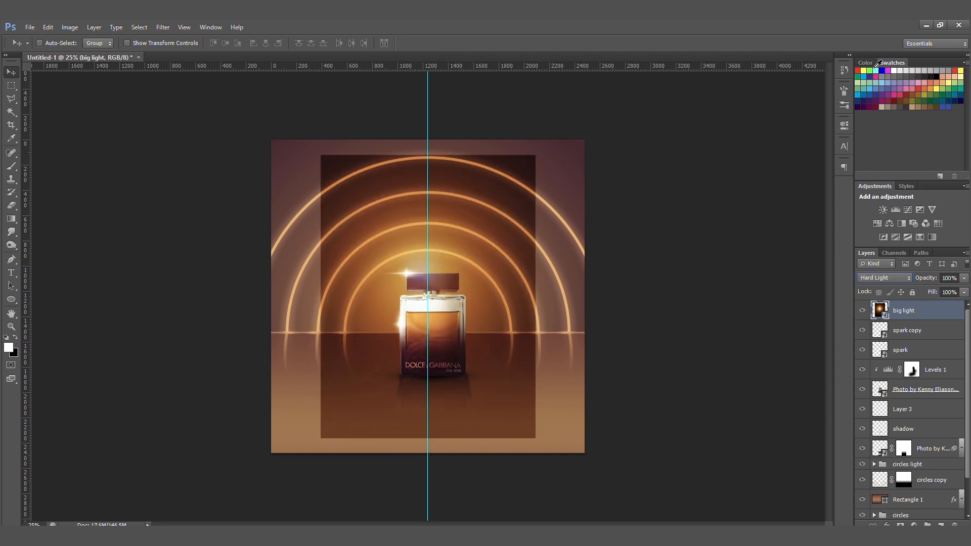
{"action": "key", "text": "Up"}
{"action": "key", "text": "Up"}
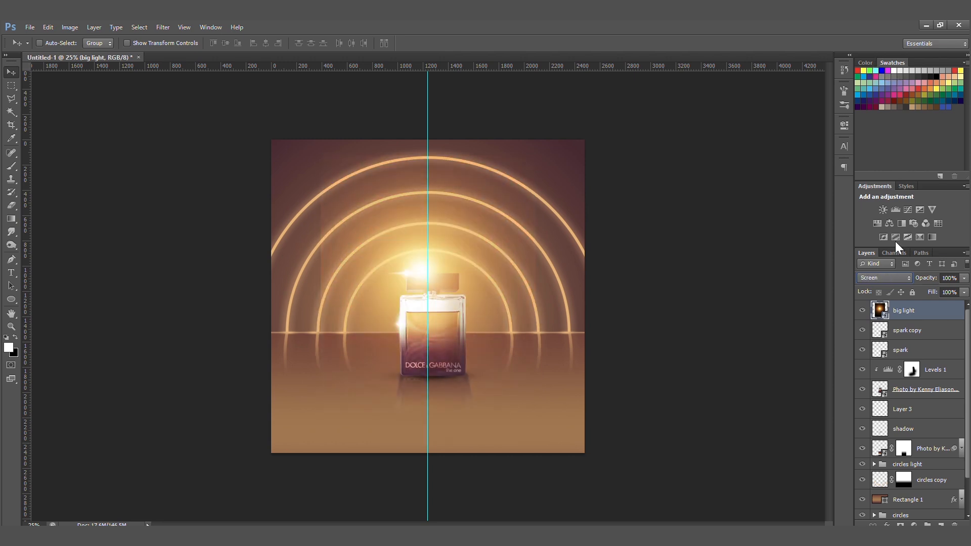
Put the big light layer directly below the shadow layer and enlarge it so its glow is centred behind the bottle.
{"action": "left_click_drag", "start_coordinate": [932, 310], "coordinate": [941, 428]}
{"action": "key", "text": "ctrl+t"}
{"action": "key", "text": "ctrl+minus"}
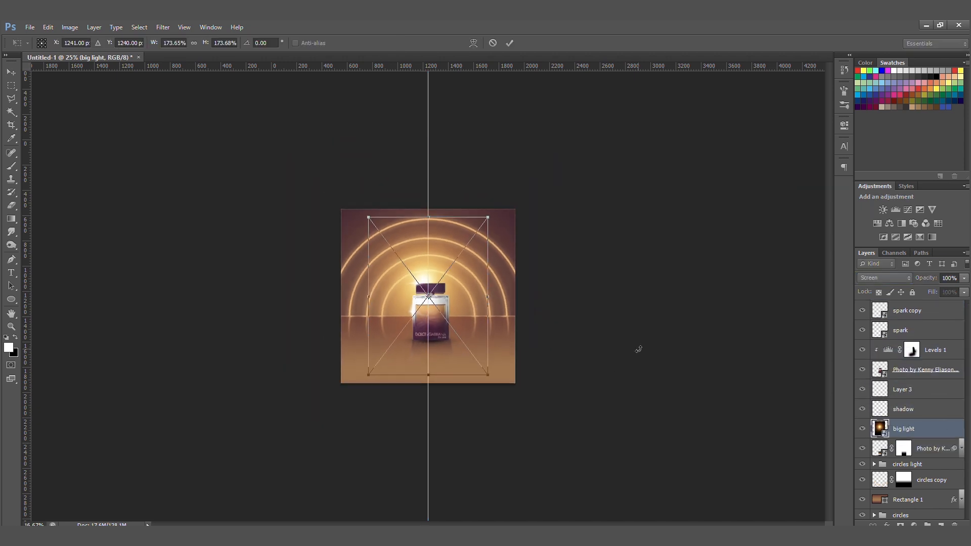
{"action": "left_click_drag", "start_coordinate": [506, 213], "coordinate": [538, 183]}
{"action": "key", "text": "Return"}
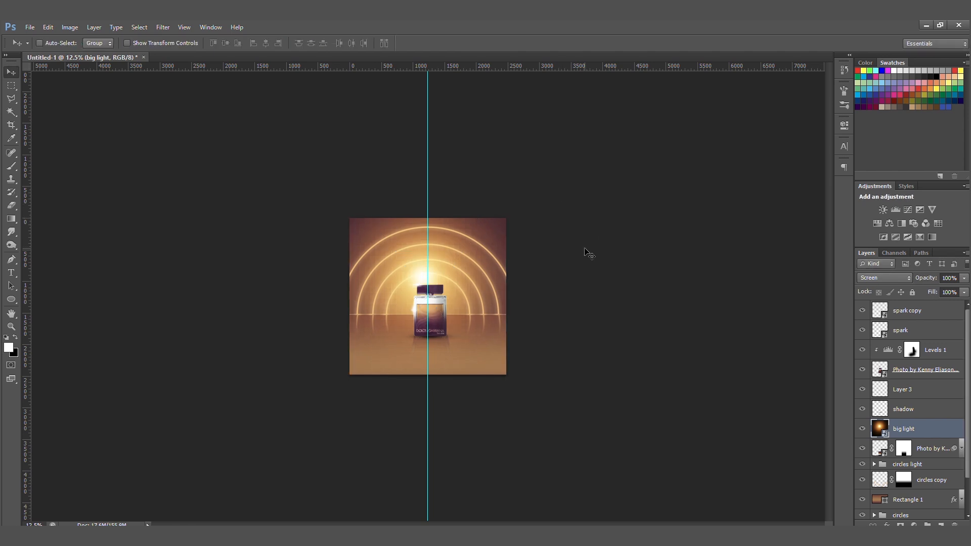
{"action": "left_click_drag", "start_coordinate": [448, 281], "coordinate": [450, 288]}
Add a mask to the big light layer and paint black with a large soft brush to fade the glow over the table and outer edges.
{"action": "key", "text": "e"}
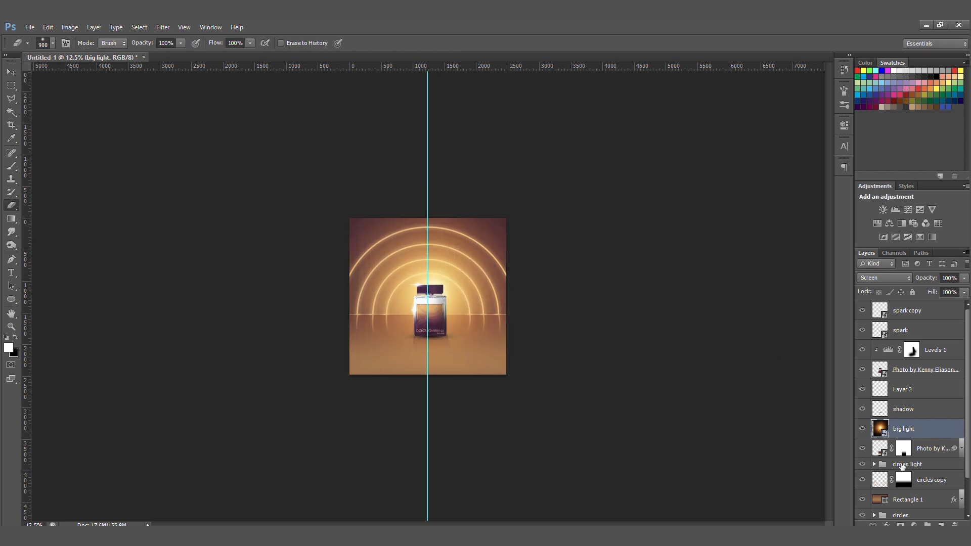
{"action": "key", "text": "b"}
{"action": "left_click", "coordinate": [900, 524]}
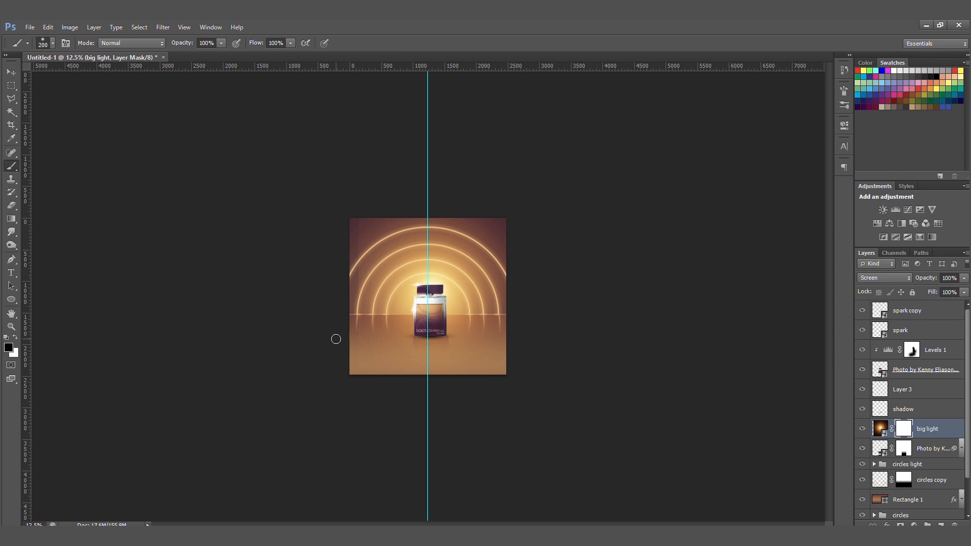
{"action": "key", "text": "bracketright"}
{"action": "key", "text": "bracketright"}
{"action": "key", "text": "bracketright"}
{"action": "key", "text": "bracketright"}
{"action": "key", "text": "bracketright"}
{"action": "key", "text": "bracketright"}
{"action": "key", "text": "bracketright"}
{"action": "key", "text": "bracketright"}
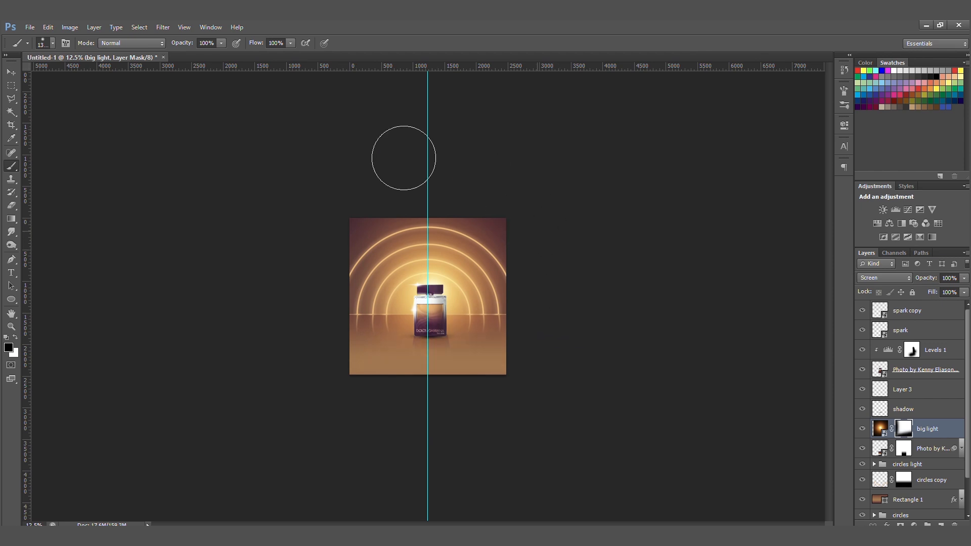
{"action": "key", "text": "v"}
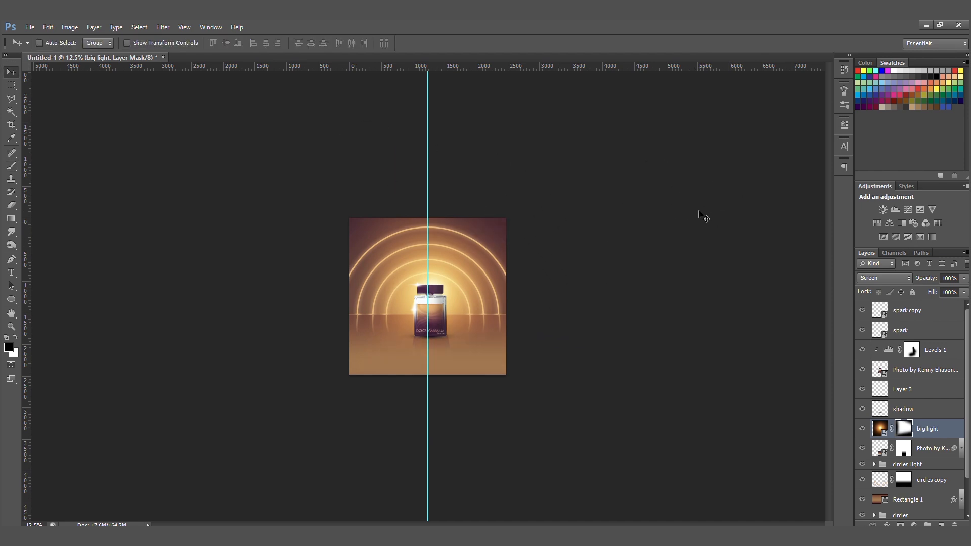
Place the dark droplet photo above the big light layer and scale it down slightly.
{"action": "key", "text": "ctrl+plus"}
{"action": "left_click", "coordinate": [30, 26]}
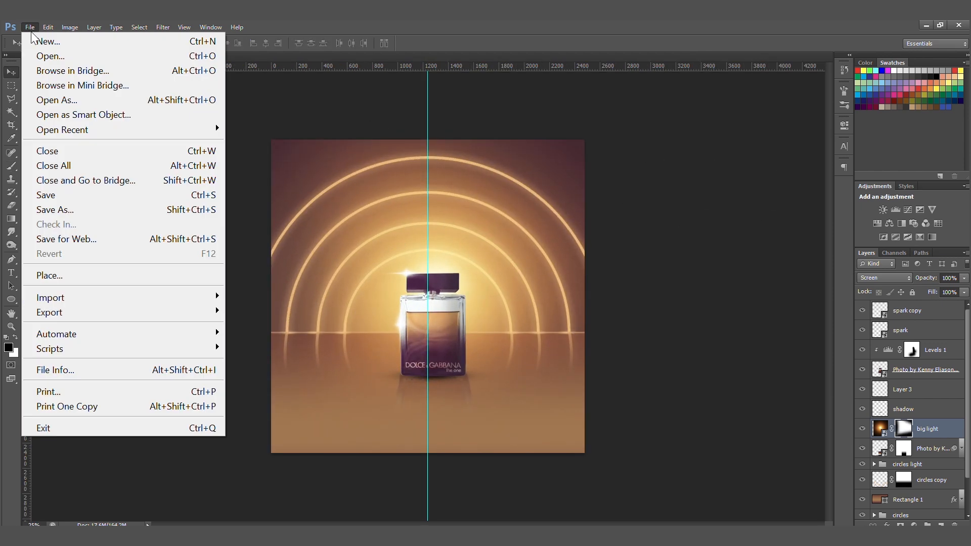
{"action": "left_click", "coordinate": [87, 275]}
{"action": "left_click", "coordinate": [524, 144]}
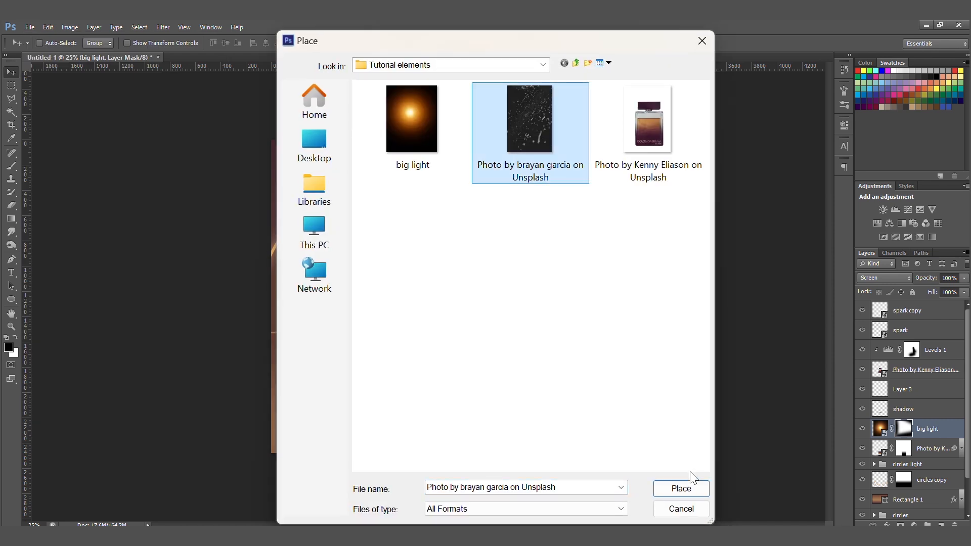
{"action": "left_click", "coordinate": [682, 487]}
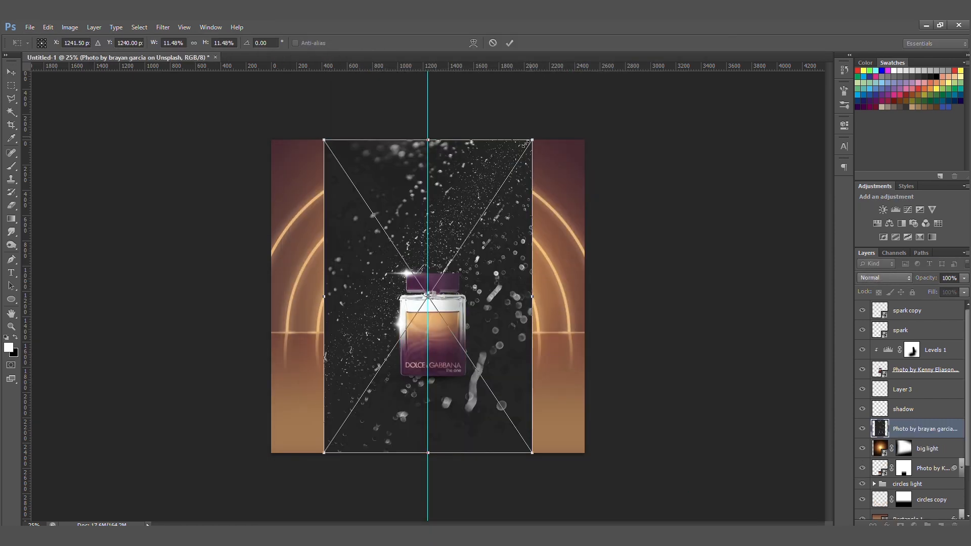
{"action": "left_click_drag", "start_coordinate": [532, 140], "coordinate": [510, 155]}
{"action": "key", "text": "Return"}
Try blend modes such as Color Dodge, Pin Light and Lighter Color on the droplet photo, and delete its layer.
{"action": "left_click", "coordinate": [890, 278]}
{"action": "left_click", "coordinate": [863, 85]}
{"action": "key", "text": "Down"}
{"action": "key", "text": "Down"}
{"action": "key", "text": "Down"}
{"action": "key", "text": "Down"}
{"action": "key", "text": "Down"}
{"action": "key", "text": "Down"}
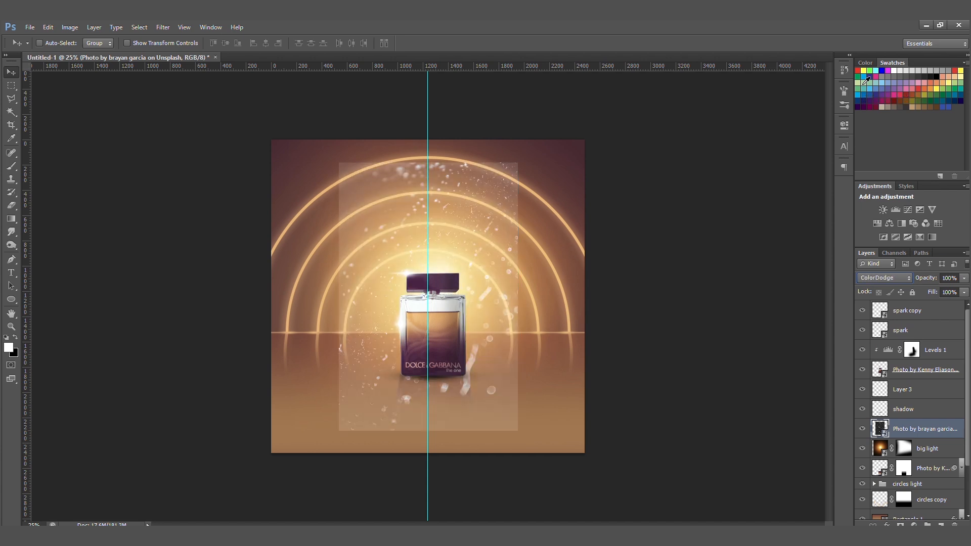
{"action": "key", "text": "Down"}
{"action": "key", "text": "Down"}
{"action": "key", "text": "Down"}
{"action": "key", "text": "Down"}
{"action": "key", "text": "Down"}
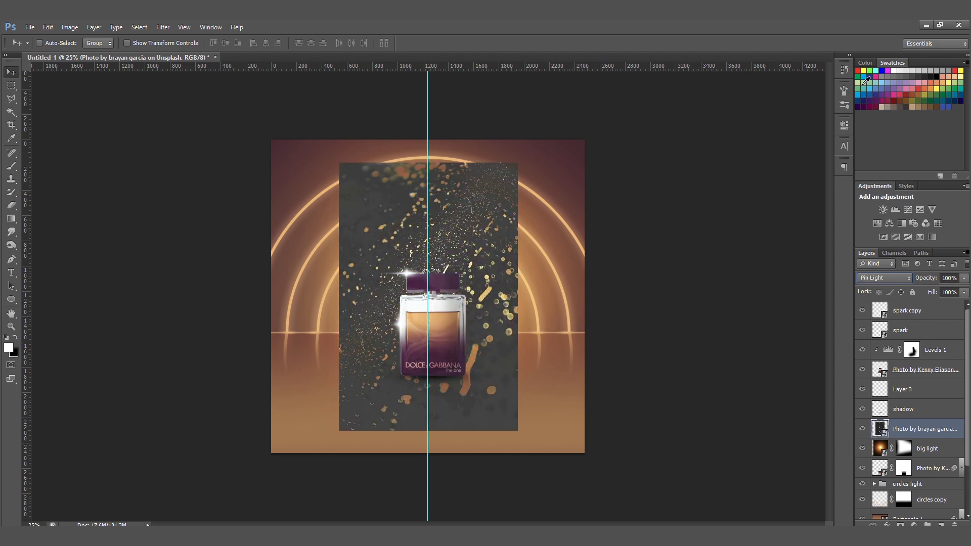
{"action": "key", "text": "Up"}
{"action": "key", "text": "Up"}
{"action": "key", "text": "Up"}
{"action": "key", "text": "Up"}
{"action": "key", "text": "Up"}
{"action": "key", "text": "Up"}
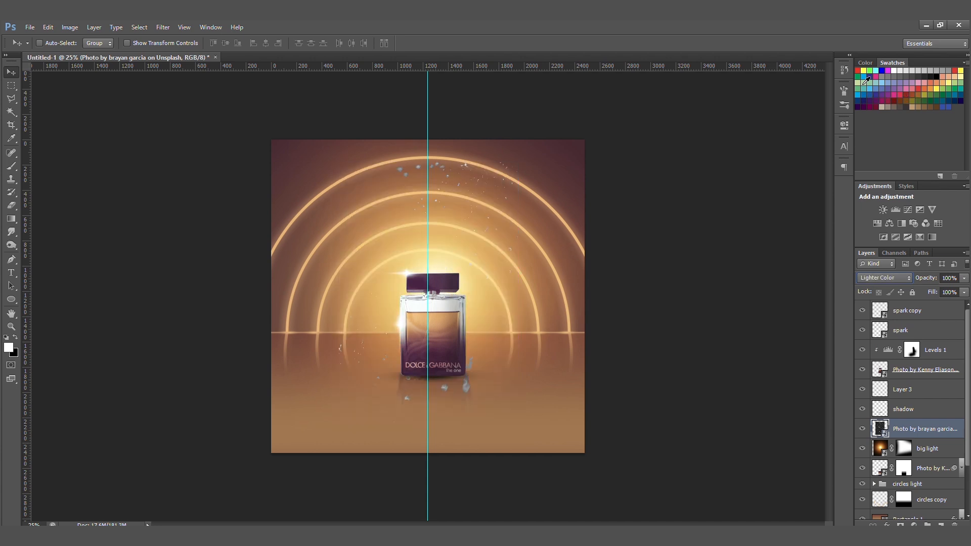
{"action": "key", "text": "Up"}
{"action": "key", "text": "Up"}
{"action": "key", "text": "Up"}
{"action": "key", "text": "Up"}
{"action": "key", "text": "Up"}
{"action": "key", "text": "Down"}
{"action": "key", "text": "Down"}
{"action": "key", "text": "Down"}
{"action": "key", "text": "Down"}
{"action": "key", "text": "Down"}
{"action": "key", "text": "Down"}
{"action": "left_click", "coordinate": [954, 524]}
{"action": "left_click", "coordinate": [457, 221]}
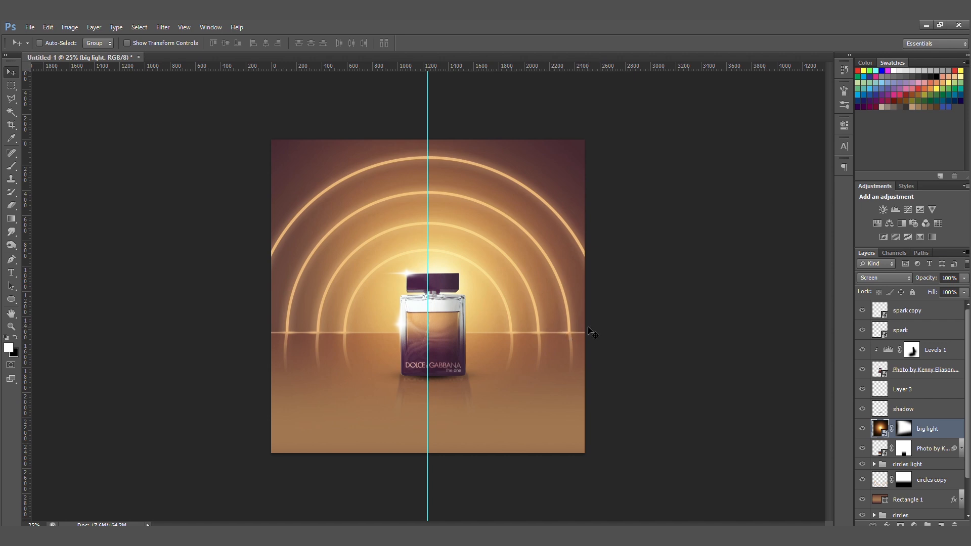
Examine the bottle, sparks and background glow up close and in the full composition.
{"action": "key", "text": "ctrl+plus"}
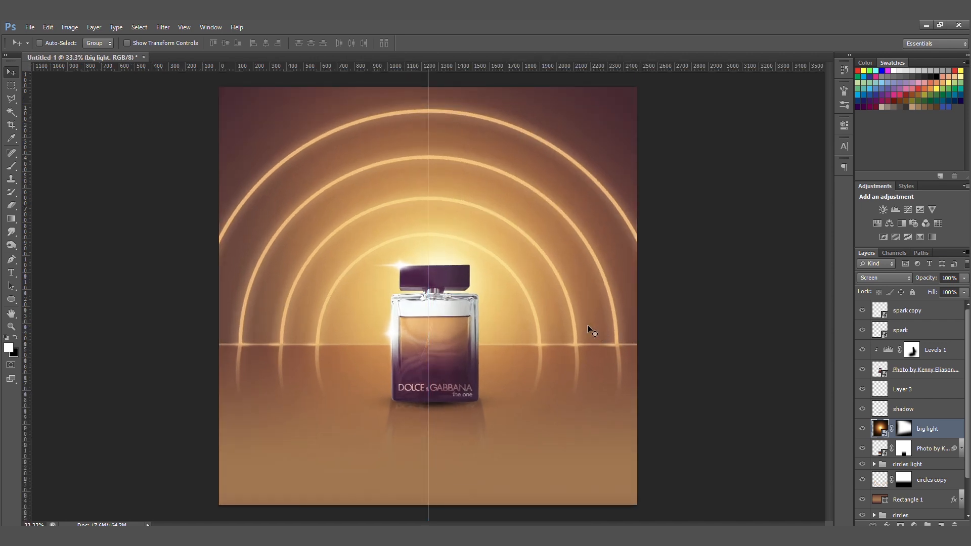
{"action": "key", "text": "ctrl+plus"}
{"action": "key", "text": "ctrl+plus"}
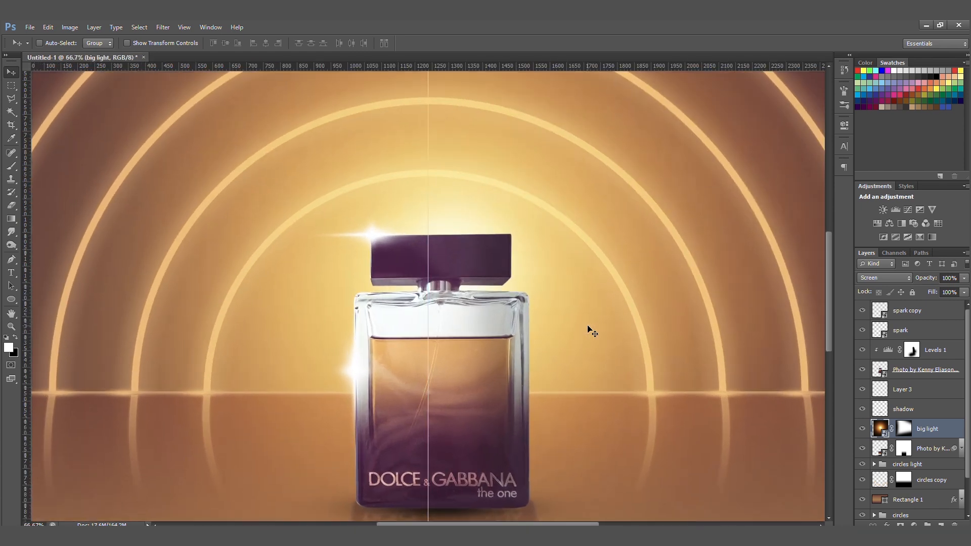
{"action": "key", "text": "ctrl+minus"}
{"action": "key", "text": "ctrl+minus"}
{"action": "key", "text": "ctrl+minus"}
{"action": "key", "text": "ctrl+minus"}
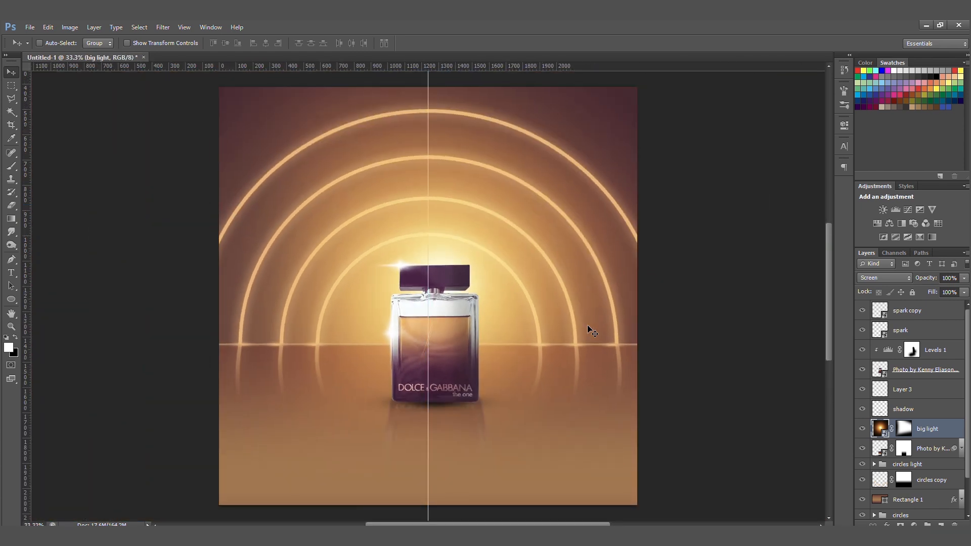
{"action": "scroll", "coordinate": [923, 450], "scroll_direction": "down", "scroll_amount": 1}
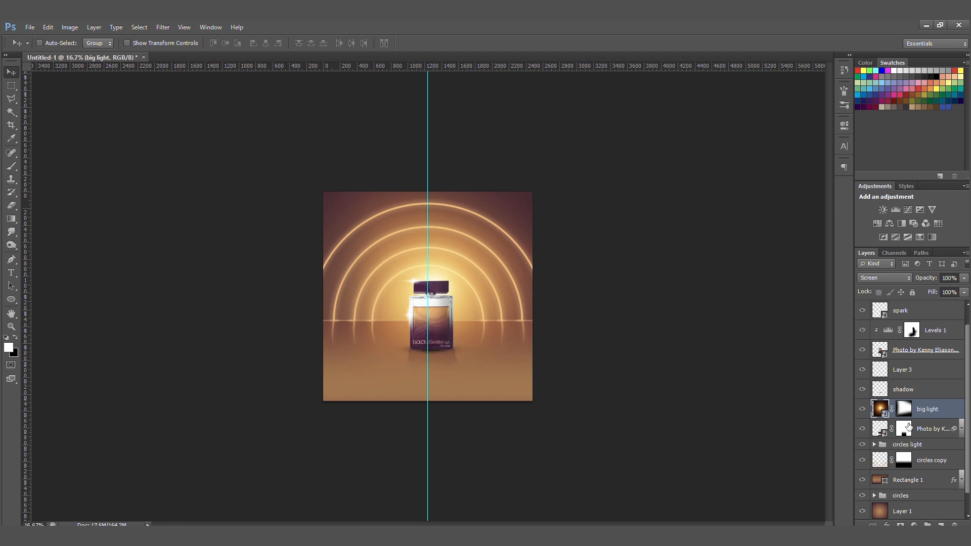
{"action": "key", "text": "ctrl+plus"}
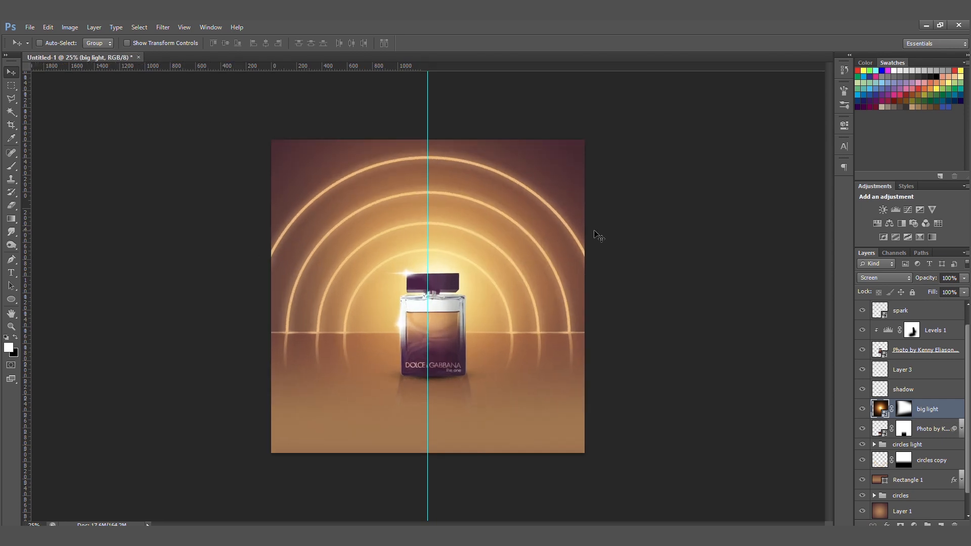
{"action": "key", "text": "ctrl+minus"}
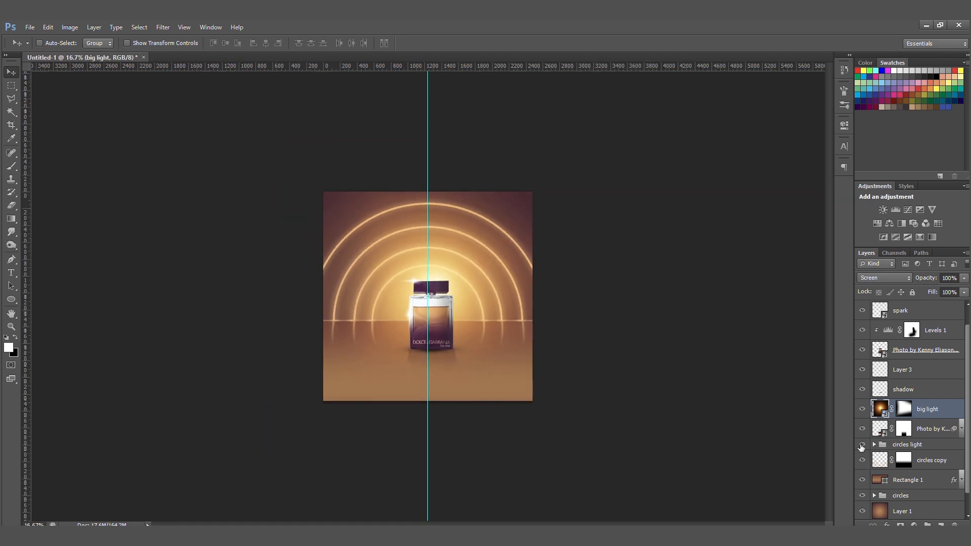
Group the top bottle photo, its Levels adjustment and both spark layers.
{"action": "left_click", "coordinate": [861, 389]}
{"action": "left_click", "coordinate": [862, 389]}
{"action": "left_click", "coordinate": [861, 349]}
{"action": "left_click", "coordinate": [861, 350]}
{"action": "left_click", "coordinate": [916, 353]}
{"action": "scroll", "coordinate": [923, 329], "scroll_direction": "up", "scroll_amount": 1}
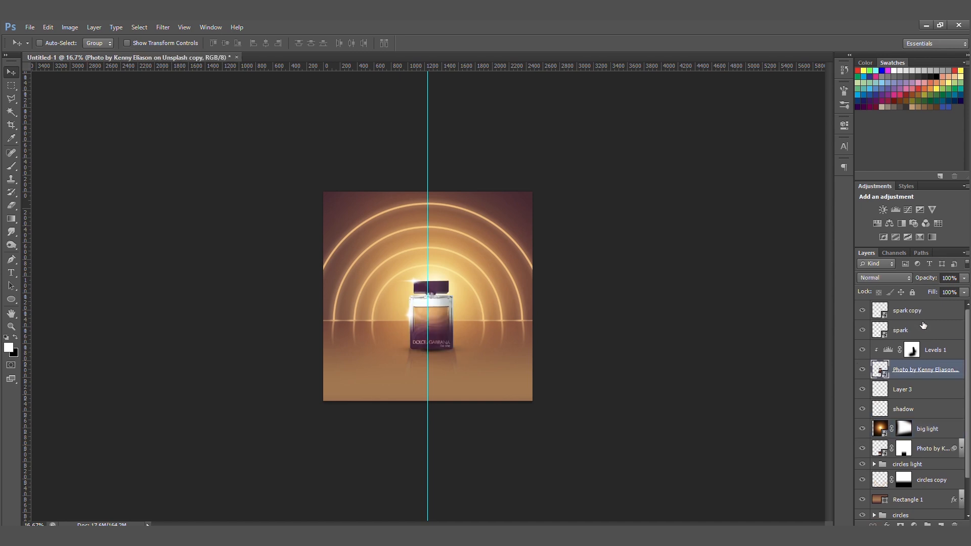
{"action": "left_click", "coordinate": [923, 314], "text": "shift"}
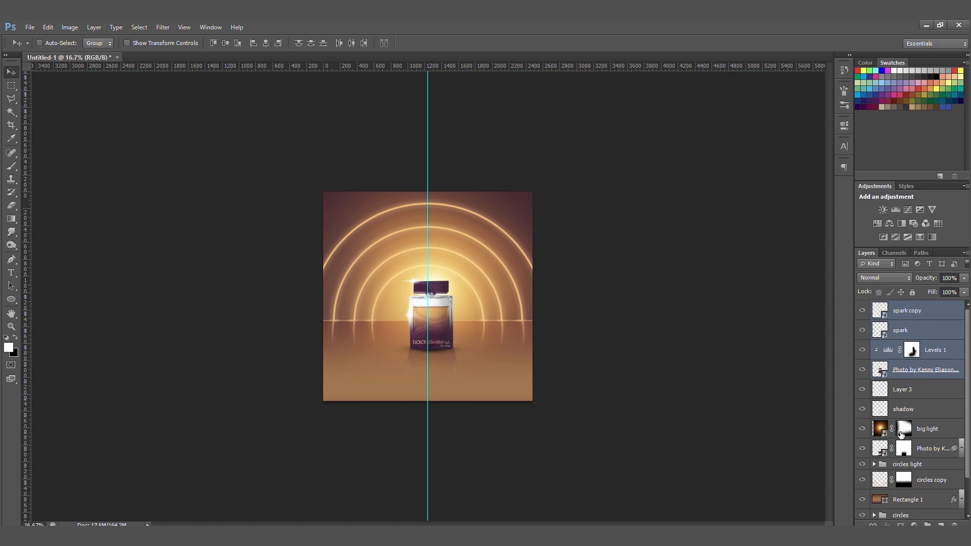
{"action": "key", "text": "ctrl+g"}
{"action": "key", "text": "ctrl+j"}
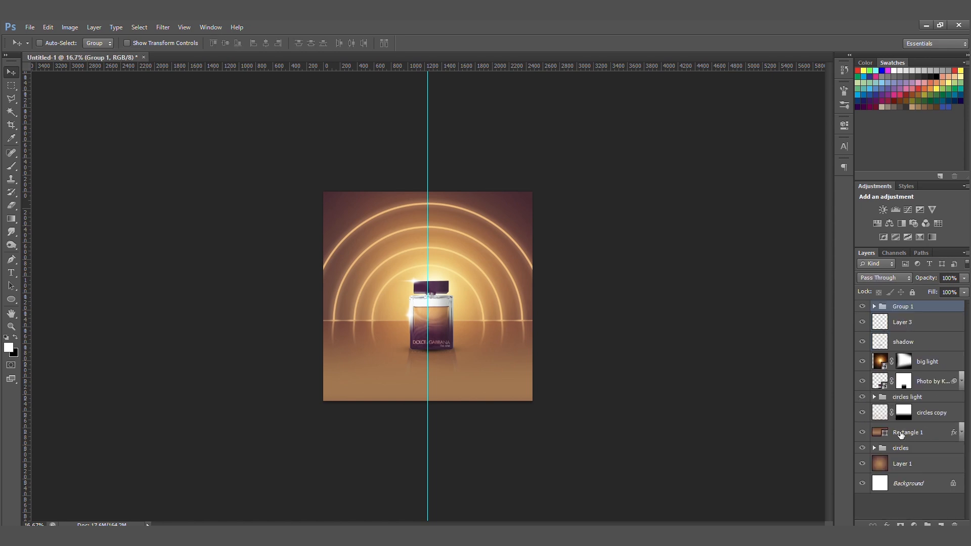
Convert a duplicate of the bottle group into a smart object and apply a Gaussian Blur to it.
{"action": "right_click", "coordinate": [948, 307]}
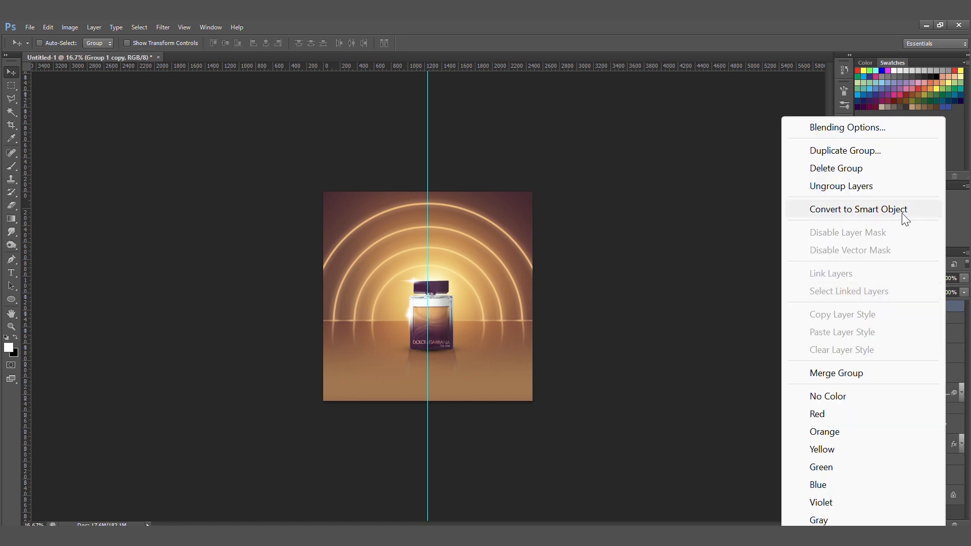
{"action": "left_click", "coordinate": [847, 209]}
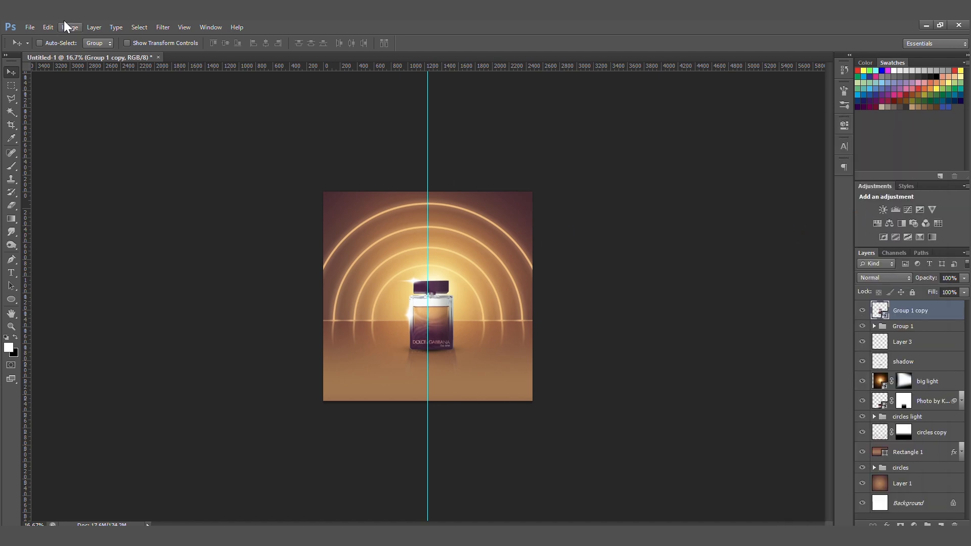
{"action": "left_click", "coordinate": [159, 28]}
{"action": "mouse_move", "coordinate": [212, 176]}
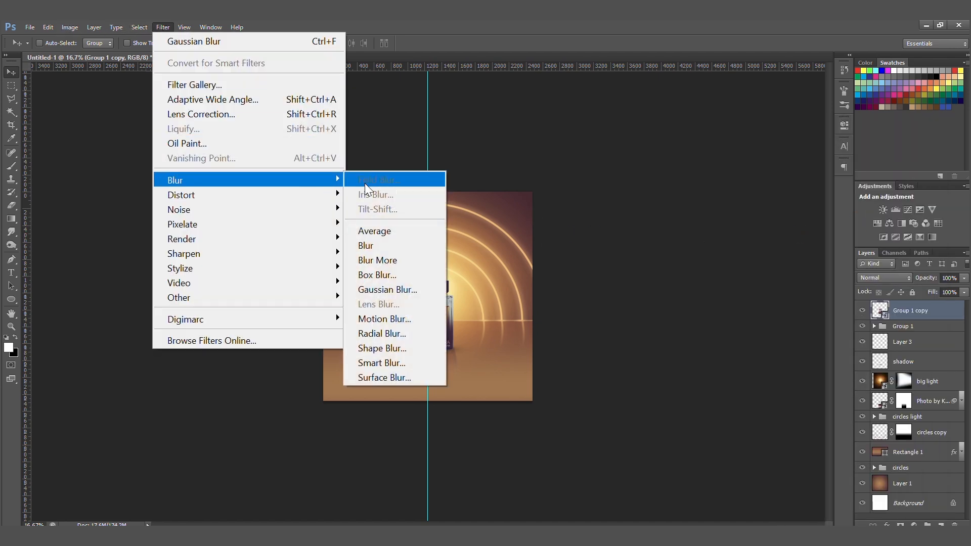
{"action": "left_click", "coordinate": [375, 301]}
{"action": "left_click_drag", "start_coordinate": [742, 306], "coordinate": [762, 304]}
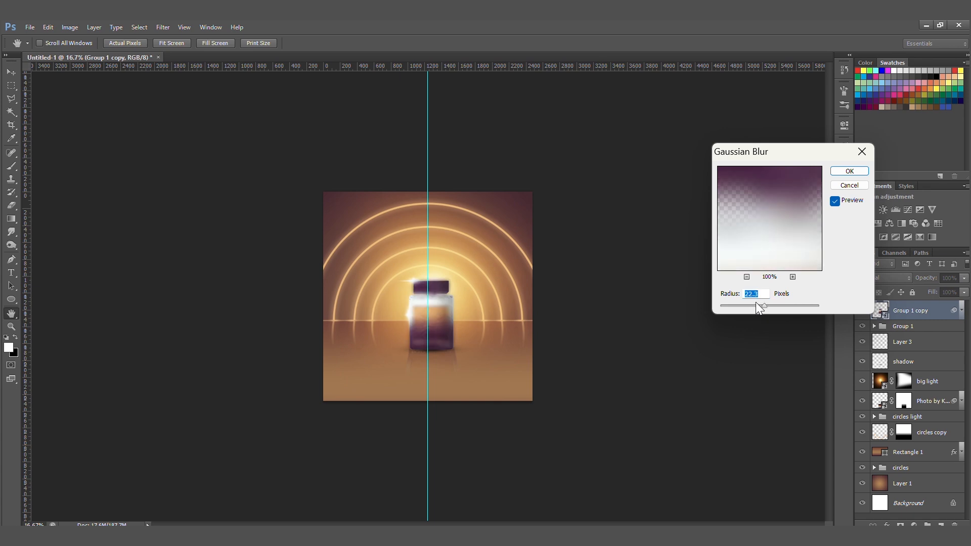
{"action": "left_click", "coordinate": [857, 172]}
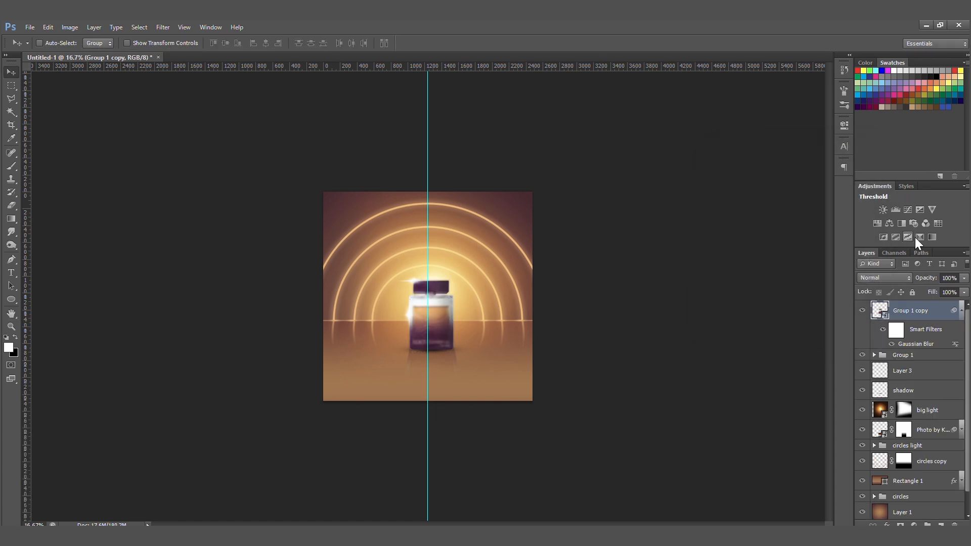
Add a layer mask to the blurred bottle copy and paint black over the label, base and bottle front to restore sharpness.
{"action": "left_click", "coordinate": [899, 525]}
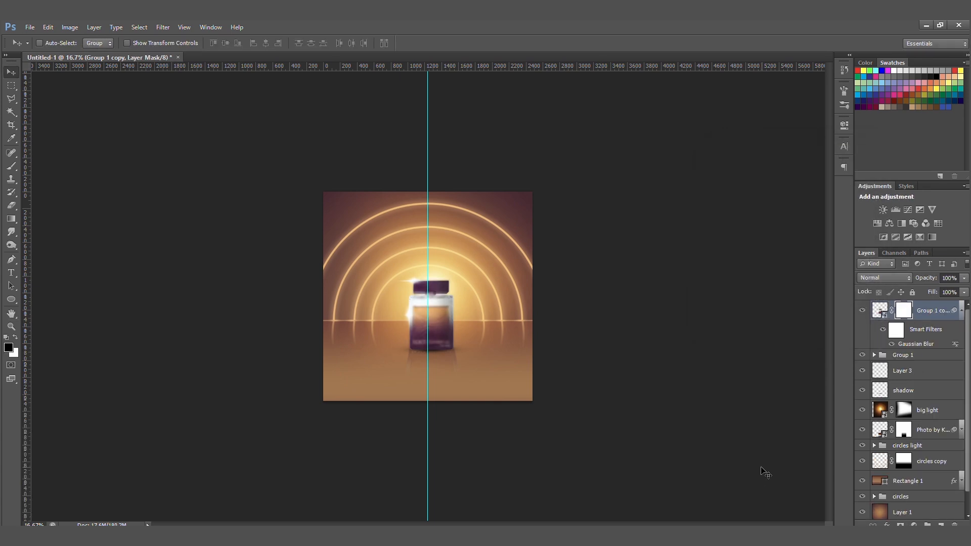
{"action": "key", "text": "ctrl+plus"}
{"action": "key", "text": "ctrl+plus"}
{"action": "key", "text": "b"}
{"action": "key", "text": "bracketleft"}
{"action": "key", "text": "bracketleft"}
{"action": "key", "text": "bracketleft"}
{"action": "key", "text": "bracketleft"}
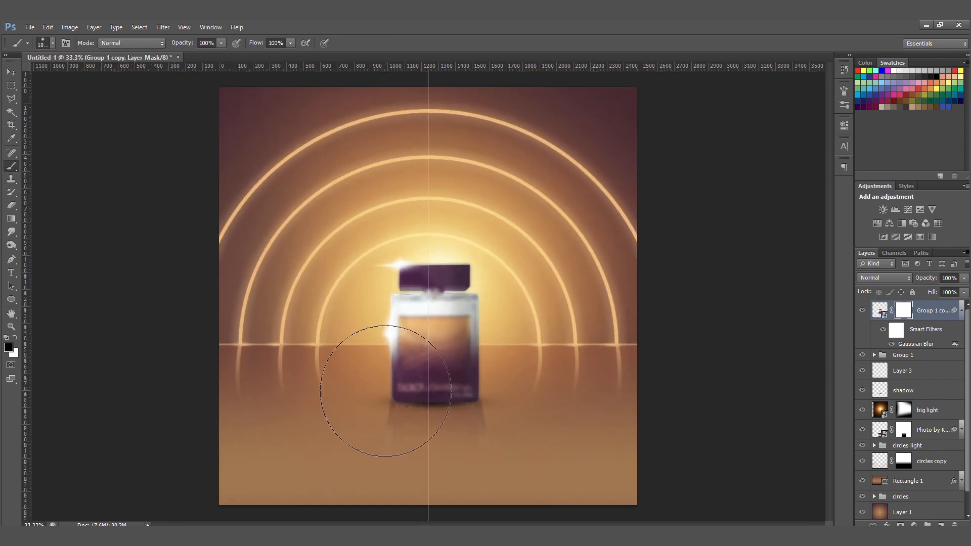
{"action": "mouse_move", "coordinate": [389, 429]}
{"action": "left_mouse_down"}
{"action": "mouse_move", "coordinate": [379, 423]}
{"action": "mouse_move", "coordinate": [541, 434]}
{"action": "left_mouse_up"}
{"action": "mouse_move", "coordinate": [433, 432]}
{"action": "left_mouse_down"}
{"action": "mouse_move", "coordinate": [440, 362]}
{"action": "mouse_move", "coordinate": [424, 433]}
{"action": "mouse_move", "coordinate": [433, 444]}
{"action": "left_mouse_up"}
{"action": "mouse_move", "coordinate": [466, 245]}
{"action": "left_mouse_down"}
{"action": "mouse_move", "coordinate": [460, 217]}
{"action": "mouse_move", "coordinate": [465, 272]}
{"action": "left_mouse_up"}
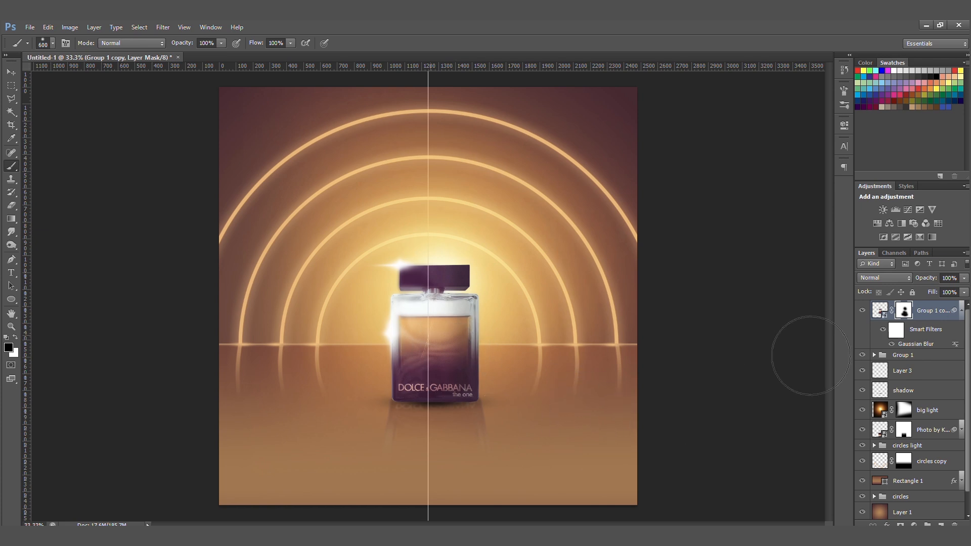
Mask the blur on the bottle cap with a smaller black brush.
{"action": "key", "text": "bracketleft"}
{"action": "key", "text": "bracketleft"}
{"action": "key", "text": "bracketleft"}
{"action": "key", "text": "bracketleft"}
{"action": "key", "text": "bracketleft"}
{"action": "left_click", "coordinate": [410, 277]}
{"action": "key", "text": "bracketright"}
Examine the selectively blurred bottle up close and in the full composition.
{"action": "key", "text": "ctrl+minus"}
{"action": "key", "text": "ctrl+minus"}
{"action": "key", "text": "ctrl+minus"}
{"action": "key", "text": "ctrl+plus"}
{"action": "key", "text": "ctrl+plus"}
{"action": "key", "text": "ctrl+plus"}
{"action": "key", "text": "ctrl+plus"}
{"action": "key", "text": "ctrl+minus"}
{"action": "key", "text": "ctrl+minus"}
{"action": "key", "text": "ctrl+minus"}
{"action": "key", "text": "ctrl+minus"}
{"action": "key", "text": "ctrl+minus"}
{"action": "key", "text": "ctrl+plus"}
{"action": "key", "text": "ctrl+plus"}
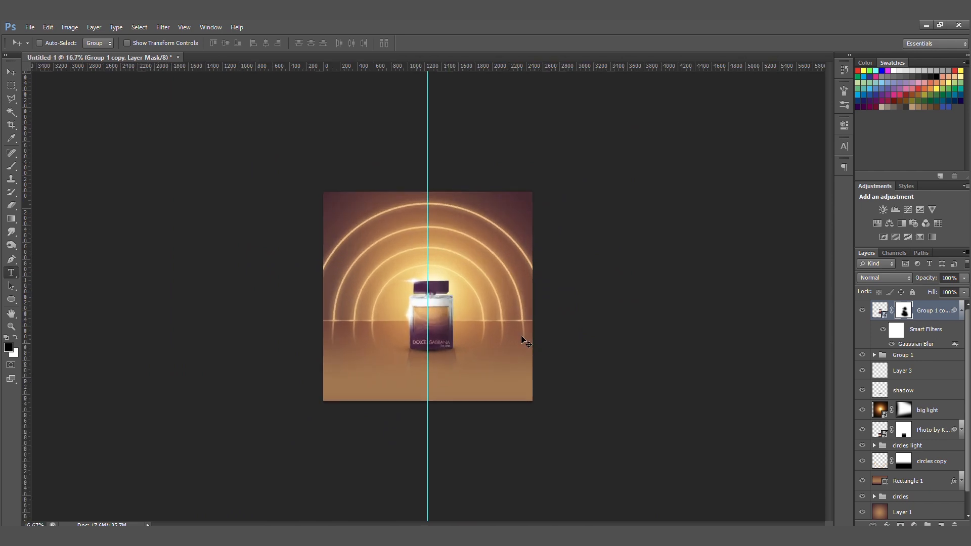
Add the white text DOLCE&GABBANA on the table below the bottle.
{"action": "left_click", "coordinate": [384, 369]}
{"action": "key", "text": "ctrl+plus"}
{"action": "key", "text": "ctrl+plus"}
{"action": "type", "text": "DOLCE"}
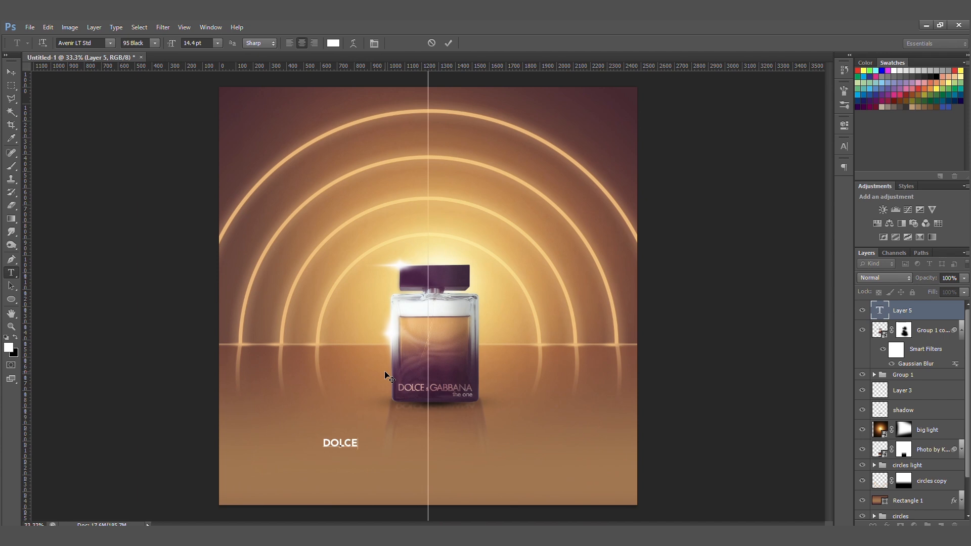
{"action": "type", "text": "&GABBANA"}
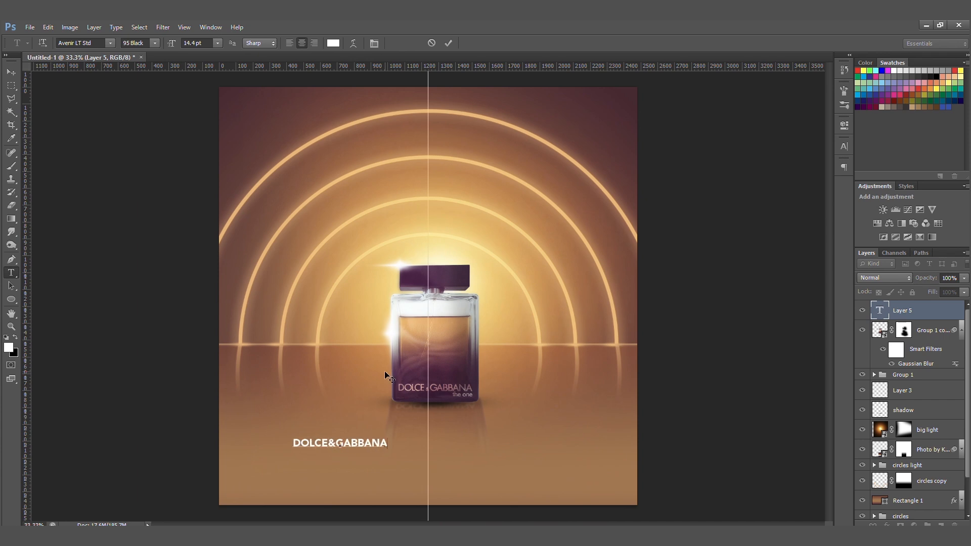
{"action": "key", "text": "ctrl+Return"}
{"action": "key", "text": "v"}
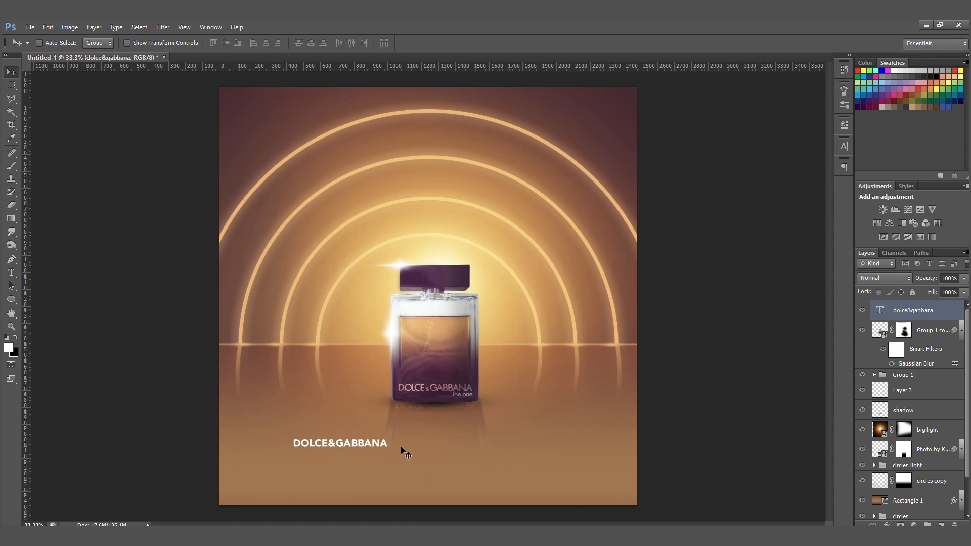
Center the DOLCE&GABBANA text under the bottle on the vertical guide and scale it up to about 153%.
{"action": "left_click_drag", "start_coordinate": [380, 445], "coordinate": [517, 418]}
{"action": "key", "text": "ctrl+t"}
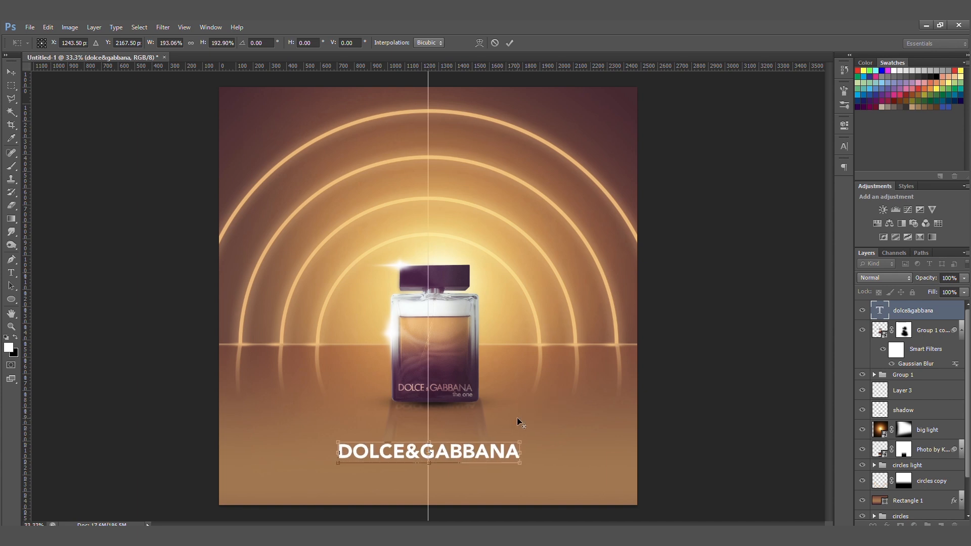
{"action": "key", "text": "Escape"}
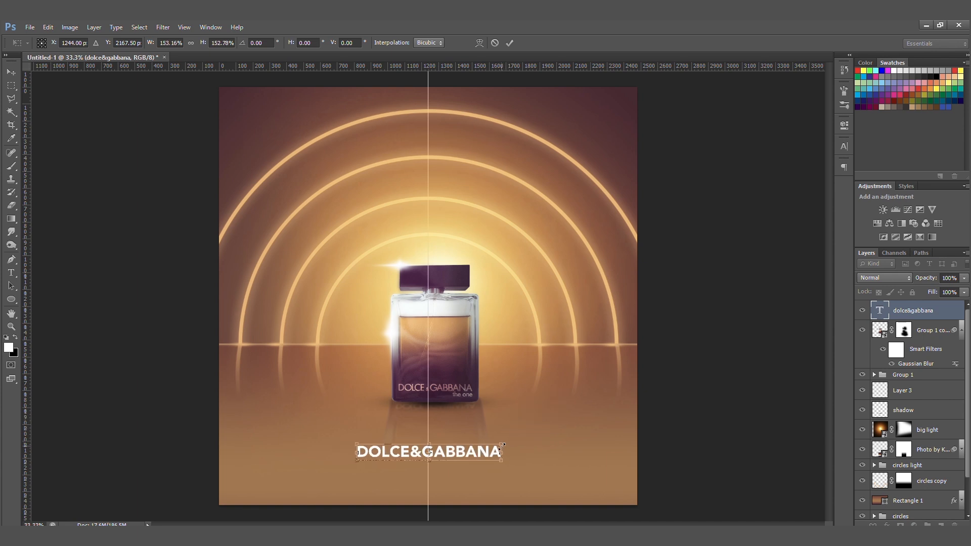
Change the DOLCE&GABBANA text's font to Century Gothic Regular.
{"action": "left_click", "coordinate": [843, 147]}
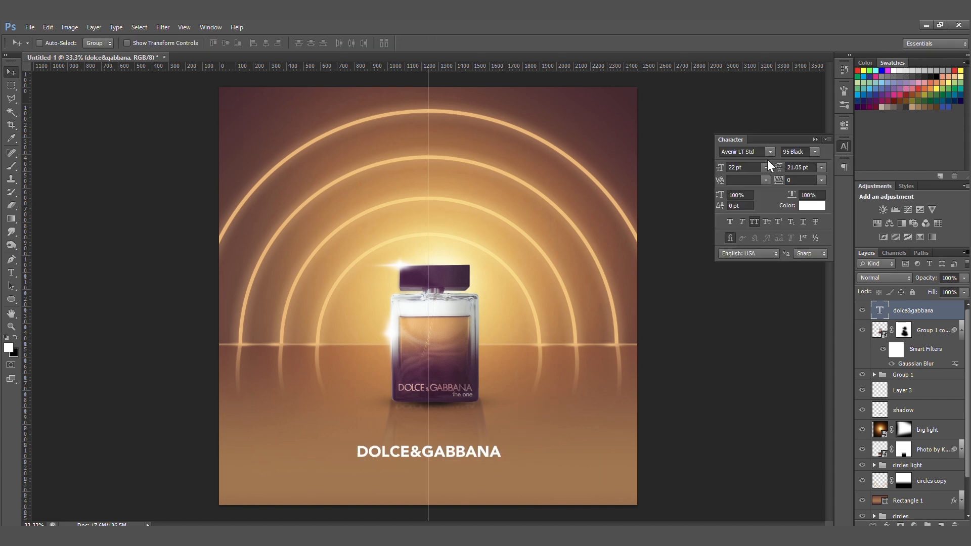
{"action": "left_click", "coordinate": [757, 152]}
{"action": "scroll", "coordinate": [756, 151], "scroll_direction": "up", "scroll_amount": 5}
{"action": "scroll", "coordinate": [757, 151], "scroll_direction": "down", "scroll_amount": 6}
{"action": "left_click", "coordinate": [815, 140]}
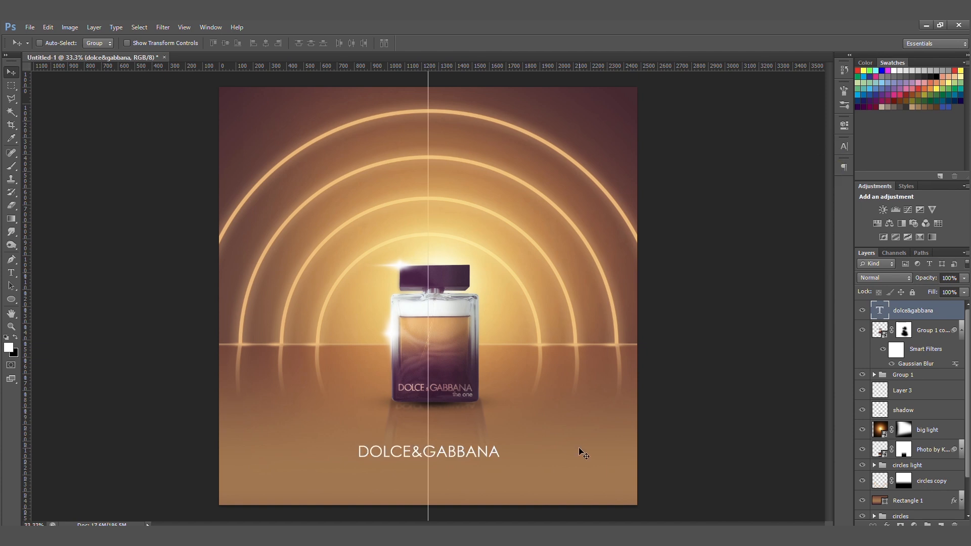
Shrink the ampersand in DOLCE&GABBANA to roughly half the size of the surrounding letters.
{"action": "key", "text": "t"}
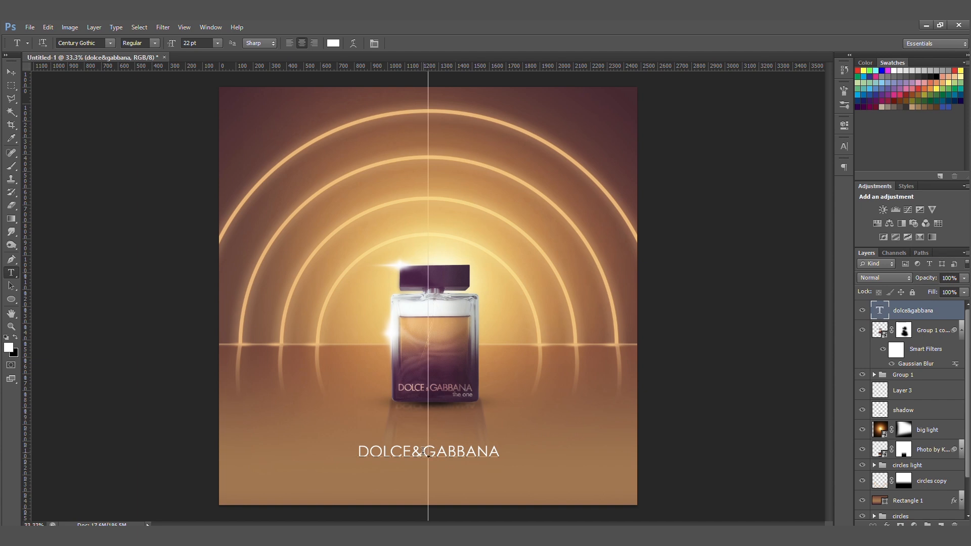
{"action": "left_click_drag", "start_coordinate": [411, 452], "coordinate": [423, 452]}
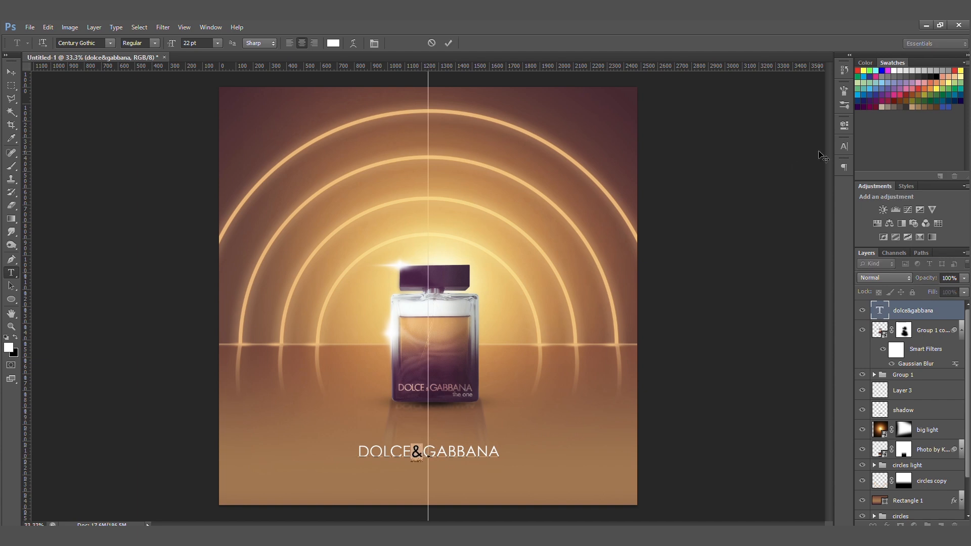
{"action": "left_click", "coordinate": [844, 146]}
{"action": "left_click_drag", "start_coordinate": [720, 168], "coordinate": [687, 169]}
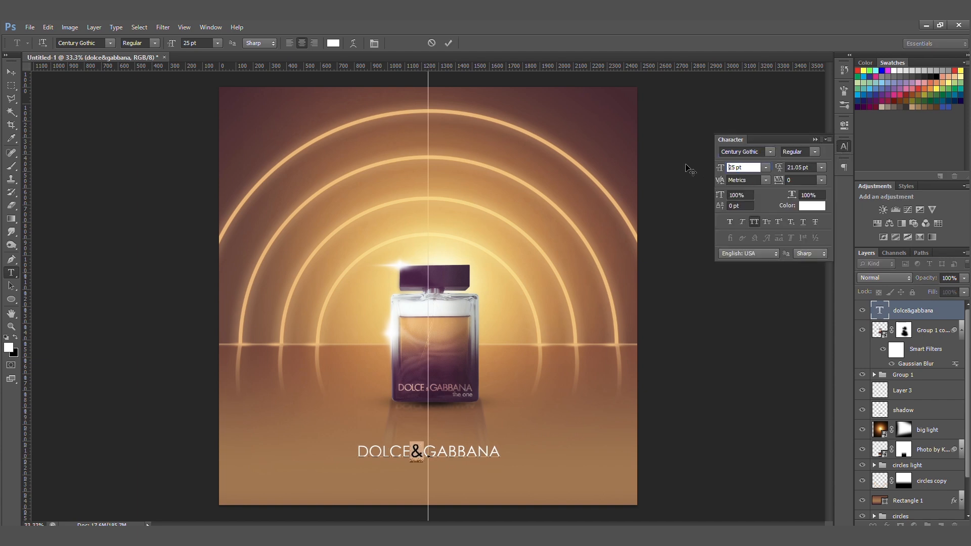
{"action": "key", "text": "Up"}
{"action": "key", "text": "Up"}
{"action": "key", "text": "Up"}
{"action": "key", "text": "Up"}
{"action": "key", "text": "Up"}
{"action": "key", "text": "Up"}
{"action": "key", "text": "Up"}
{"action": "key", "text": "Up"}
{"action": "key", "text": "Up"}
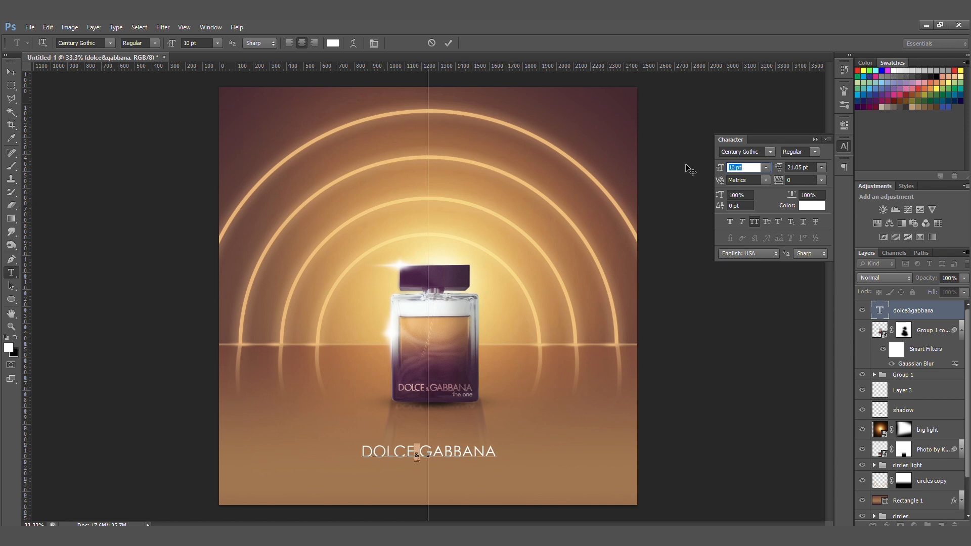
{"action": "key", "text": "ctrl+Return"}
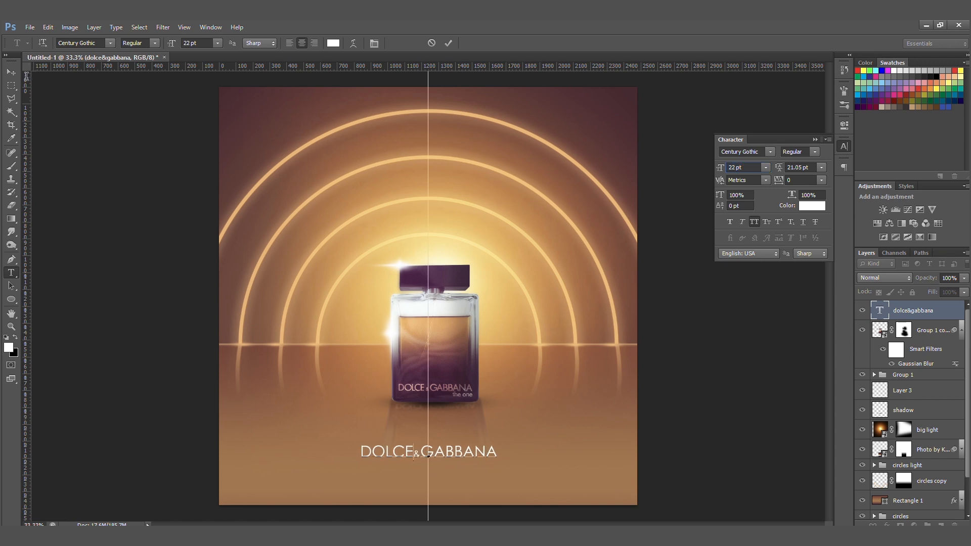
Scale the DOLCE&GABBANA text down by about a fifth, keeping it centered below the bottle.
{"action": "key", "text": "v"}
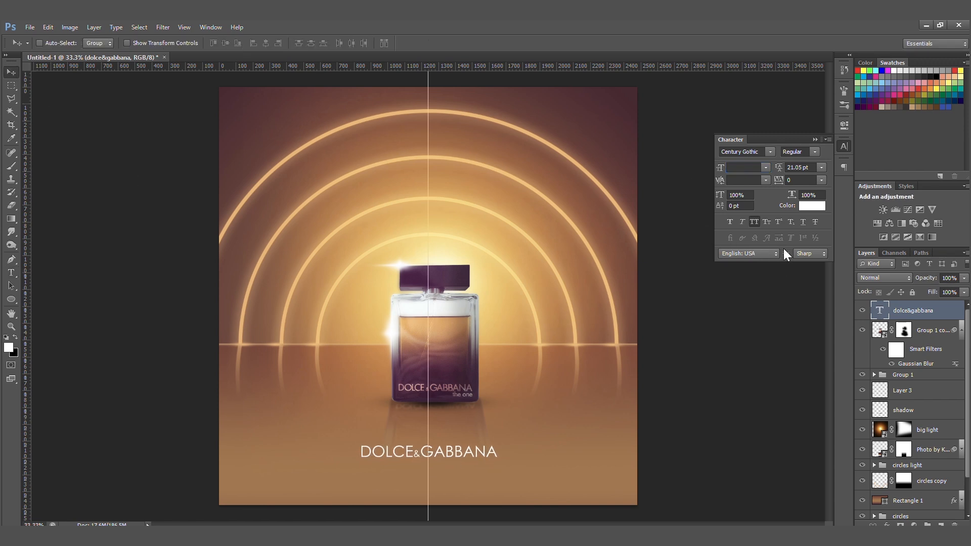
{"action": "key", "text": "ctrl+t"}
{"action": "left_click_drag", "start_coordinate": [481, 441], "coordinate": [481, 435]}
{"action": "key", "text": "Return"}
{"action": "key", "text": "ctrl+minus"}
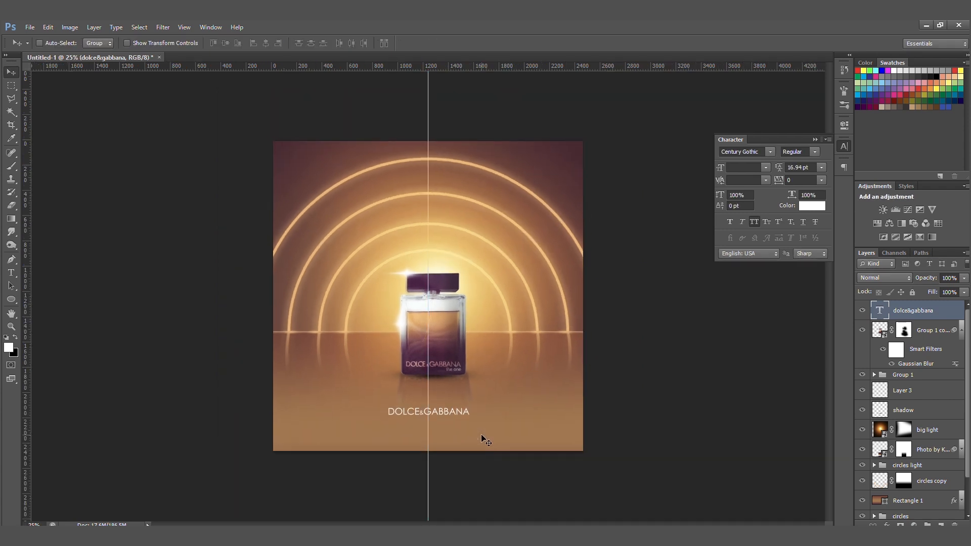
{"action": "key", "text": "ctrl+minus"}
Try orange-brown and dark plum samples as the text color, and pick pale gold #f9d579 from the glow beside the bottle.
{"action": "left_click", "coordinate": [820, 207]}
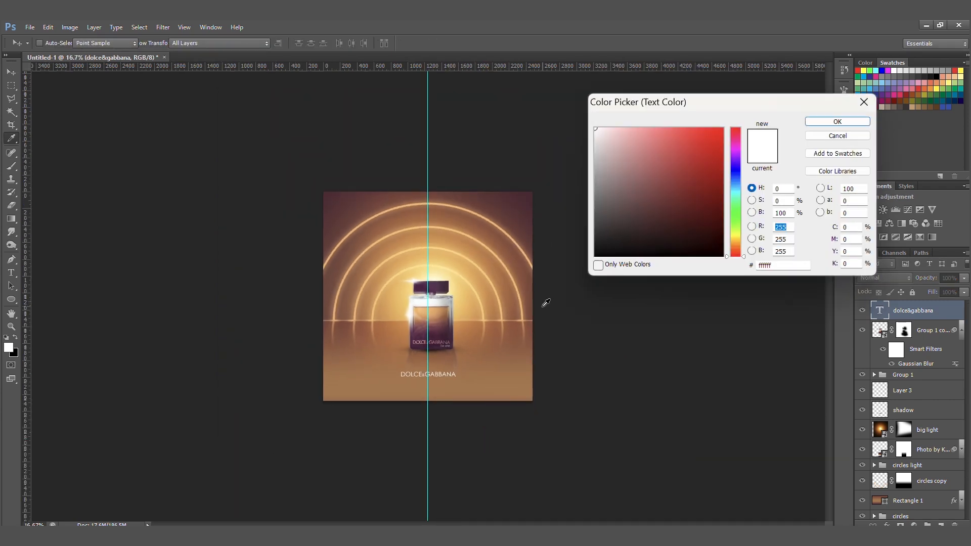
{"action": "left_click", "coordinate": [469, 326]}
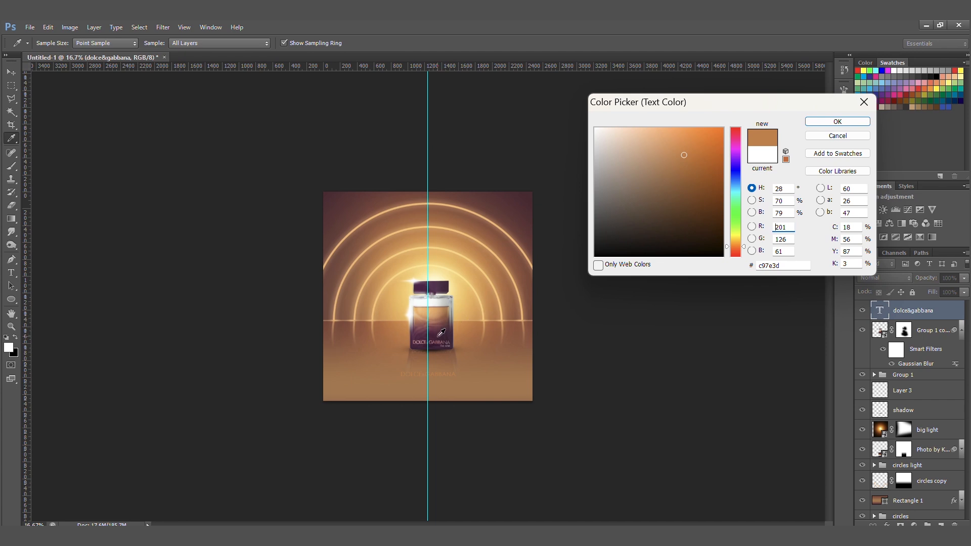
{"action": "left_click", "coordinate": [441, 332]}
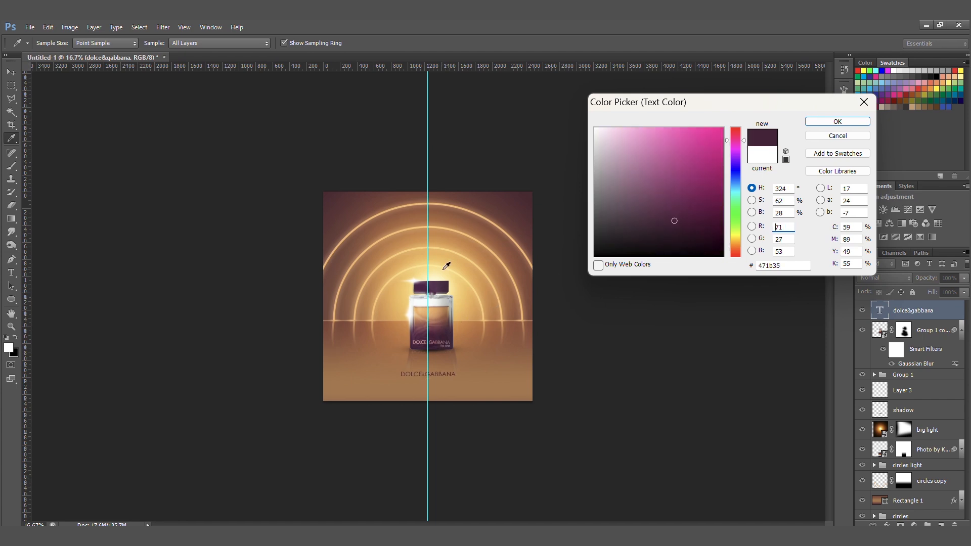
{"action": "left_click", "coordinate": [410, 292]}
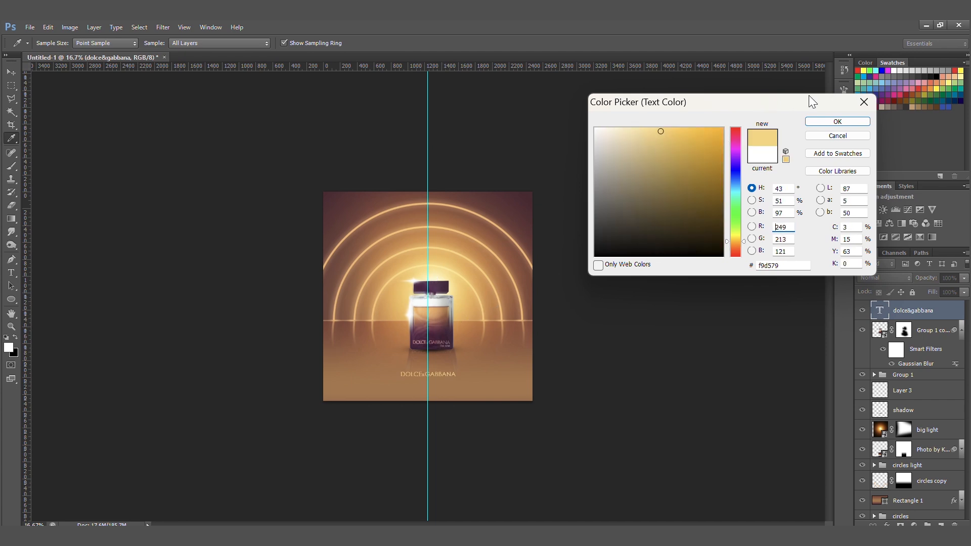